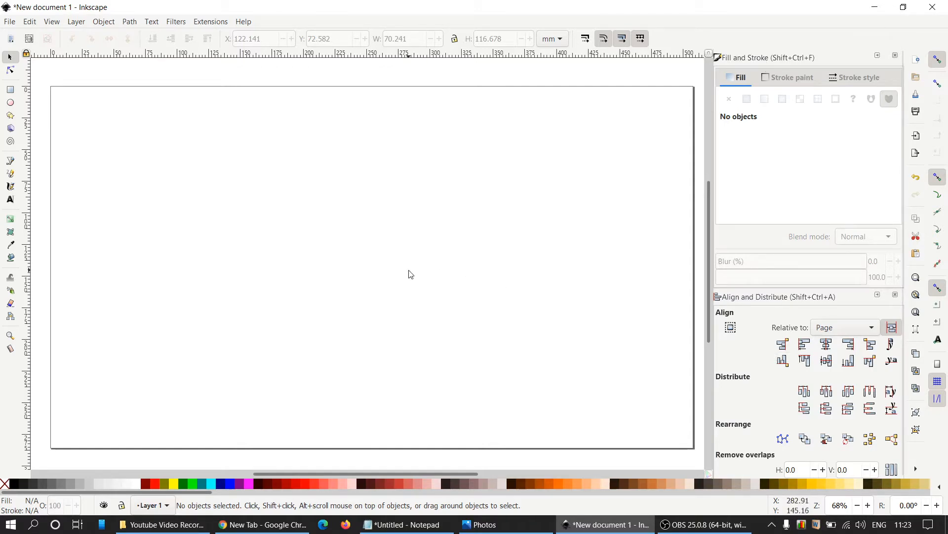
Draw a thin vertical rectangle about 5 × 139 mm and lower its opacity to about 49%
{"action": "left_click", "coordinate": [10, 91]}
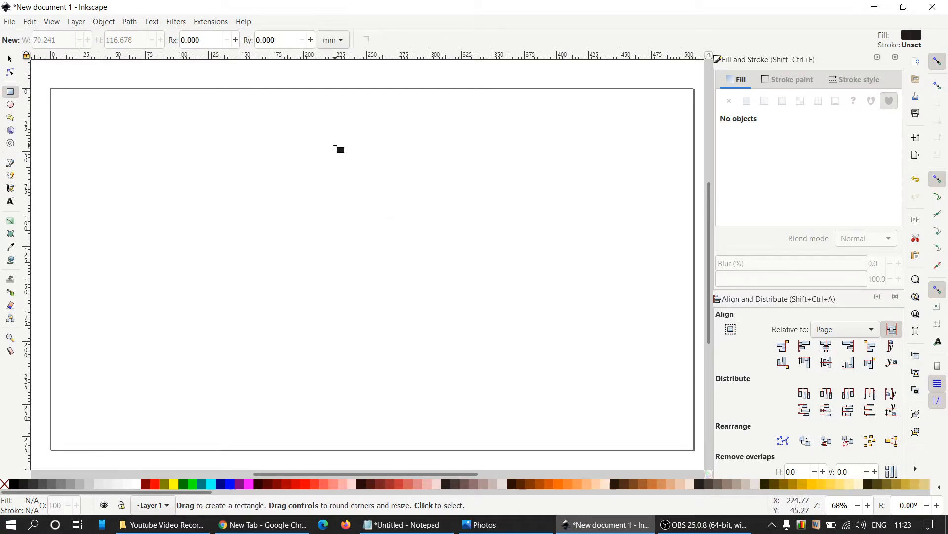
{"action": "mouse_move", "coordinate": [336, 145]}
{"action": "left_mouse_down"}
{"action": "mouse_move", "coordinate": [346, 230]}
{"action": "mouse_move", "coordinate": [341, 321]}
{"action": "left_mouse_up"}
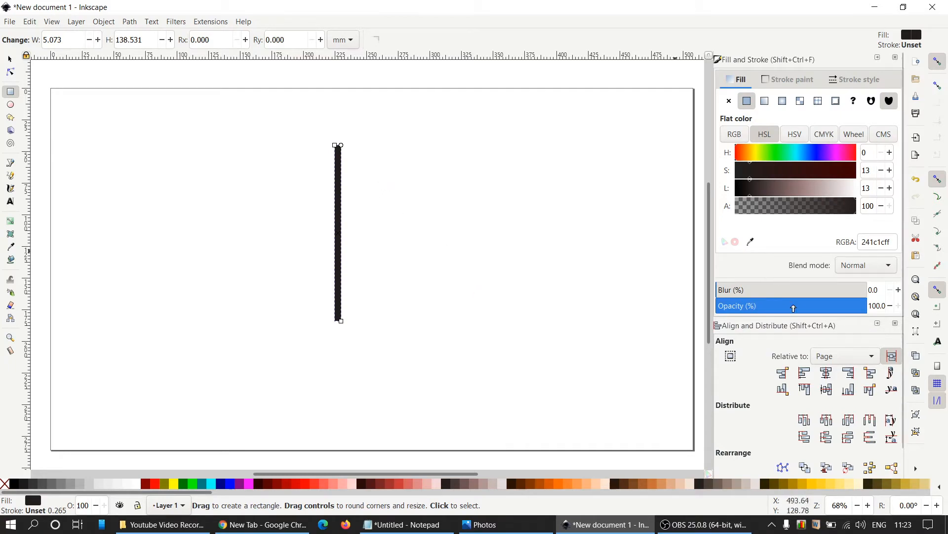
{"action": "left_click", "coordinate": [790, 308]}
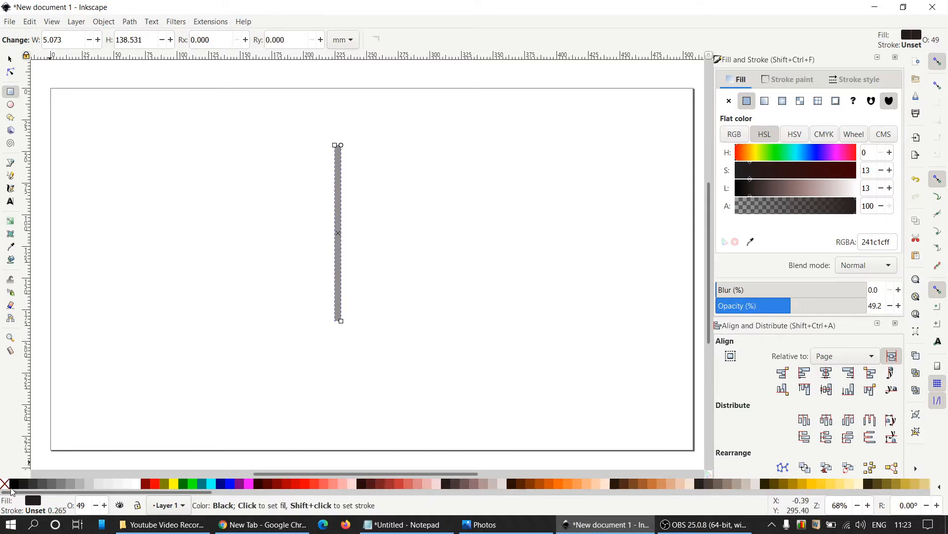
Remove the stroke from the rectangle and convert it to a path
{"action": "key", "text": "shift"}
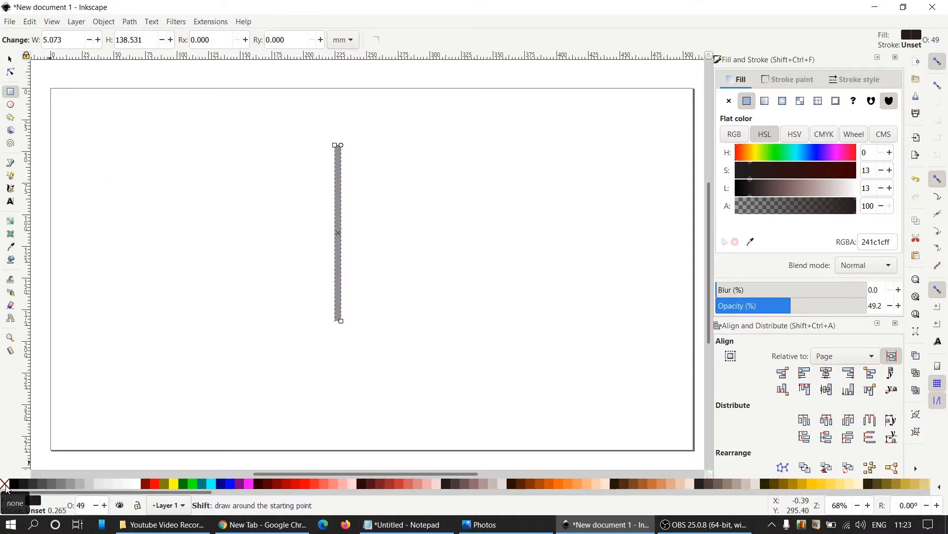
{"action": "left_click", "coordinate": [5, 484], "text": "shift"}
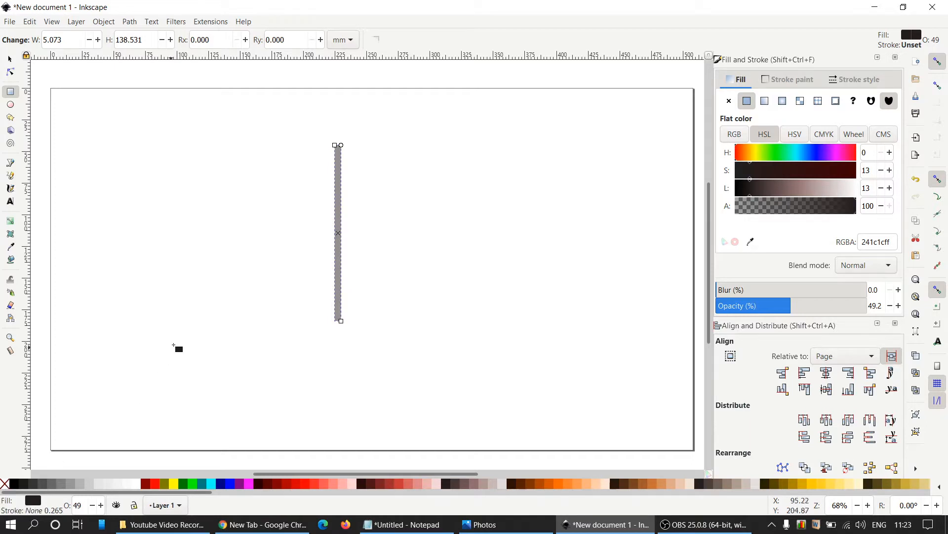
{"action": "left_click", "coordinate": [130, 23]}
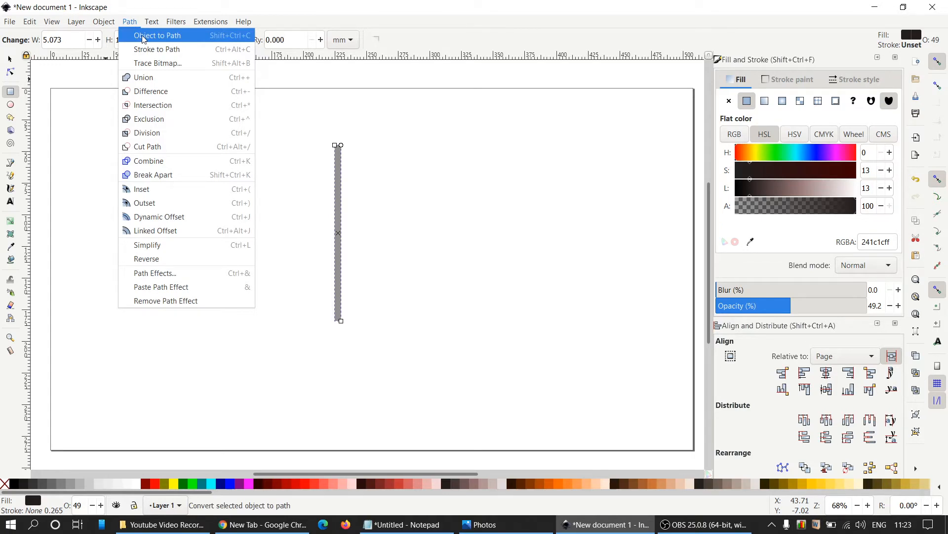
{"action": "left_click", "coordinate": [142, 39]}
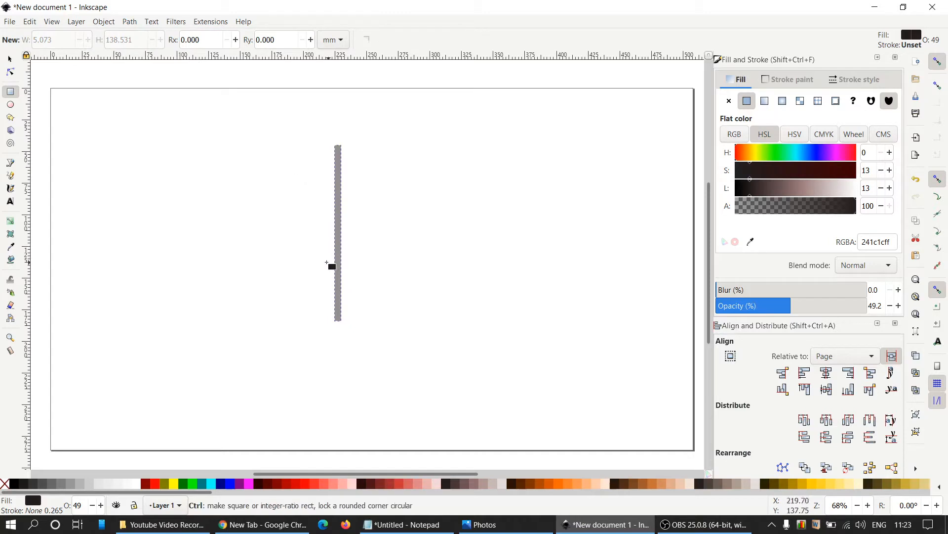
Switch the units to px and resize the bar to 8 px wide and 220 px high
{"action": "scroll", "coordinate": [320, 262], "scroll_direction": "up", "scroll_amount": 1}
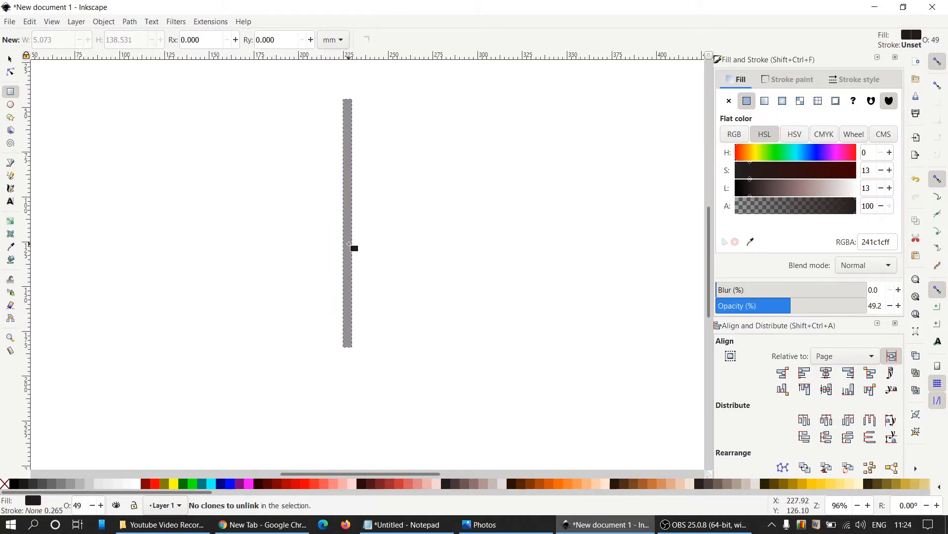
{"action": "left_click", "coordinate": [13, 58]}
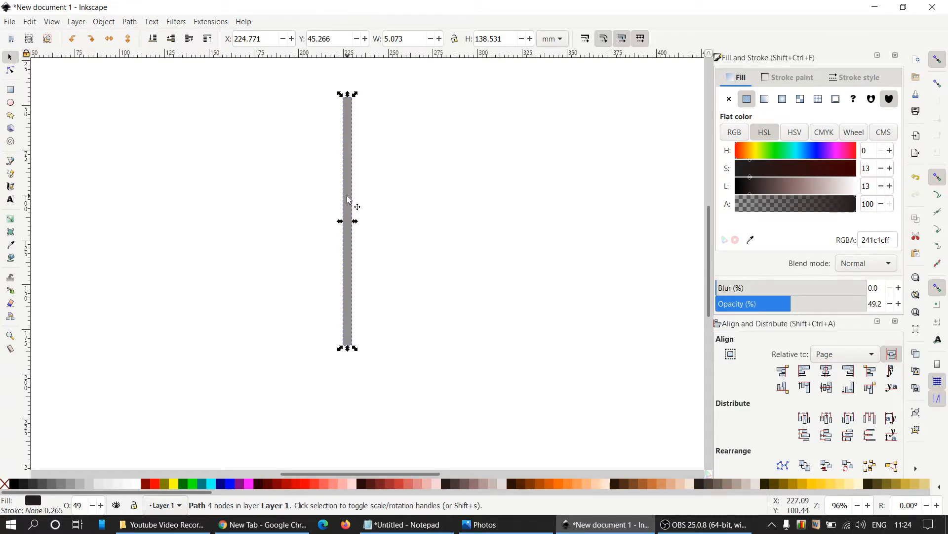
{"action": "left_click", "coordinate": [349, 199]}
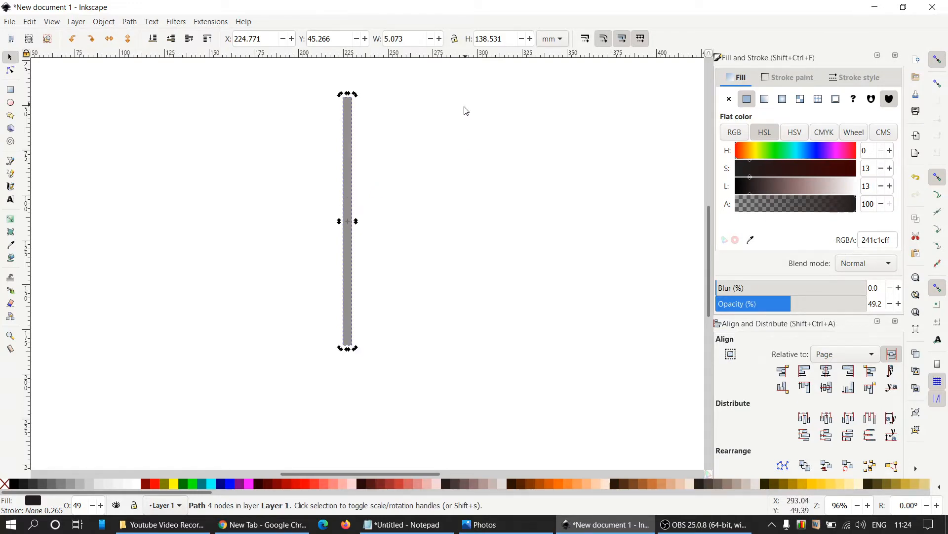
{"action": "left_click", "coordinate": [549, 41]}
{"action": "left_click", "coordinate": [553, 94]}
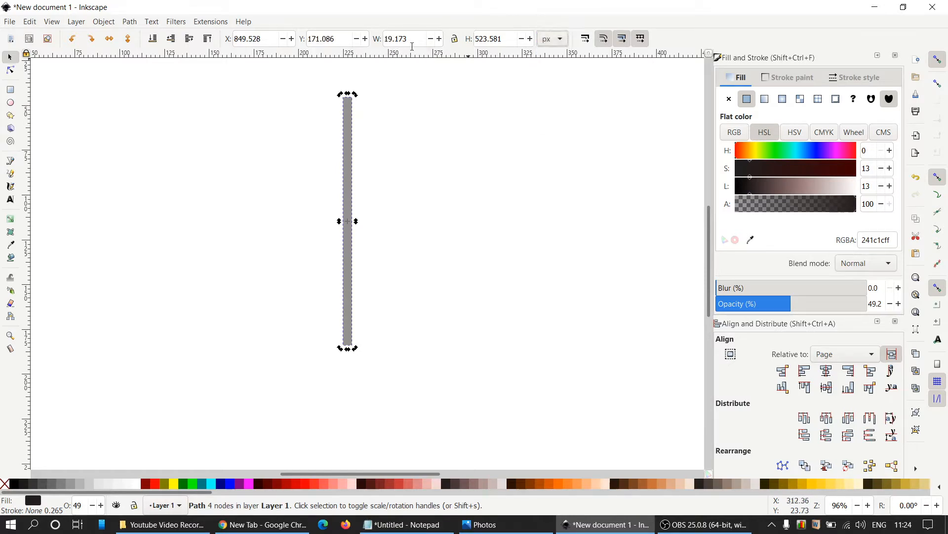
{"action": "double_click", "coordinate": [408, 40]}
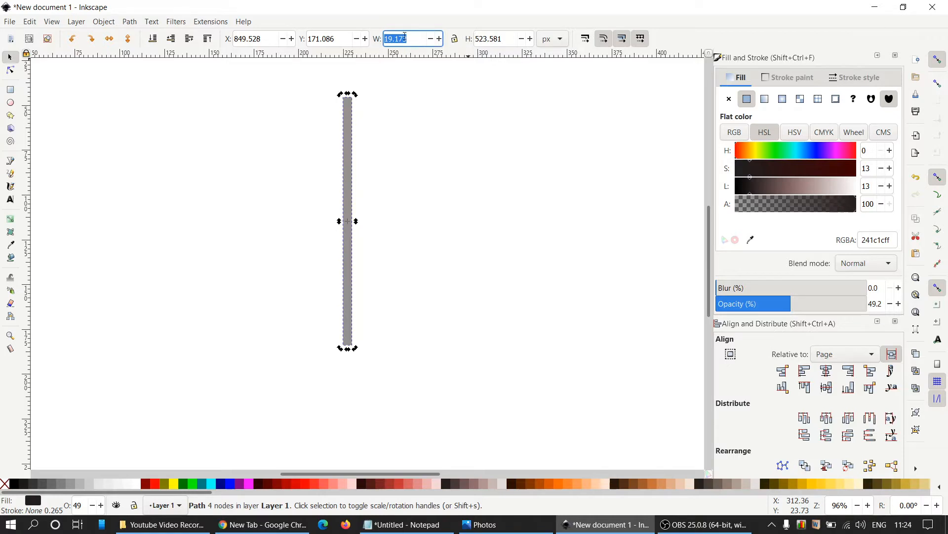
{"action": "type", "text": "8"}
{"action": "key", "text": "Tab"}
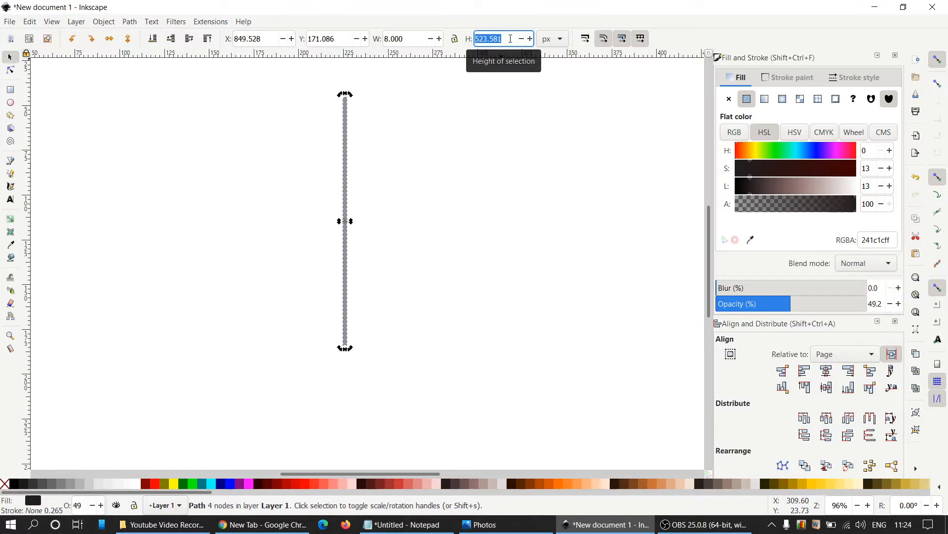
{"action": "type", "text": "220"}
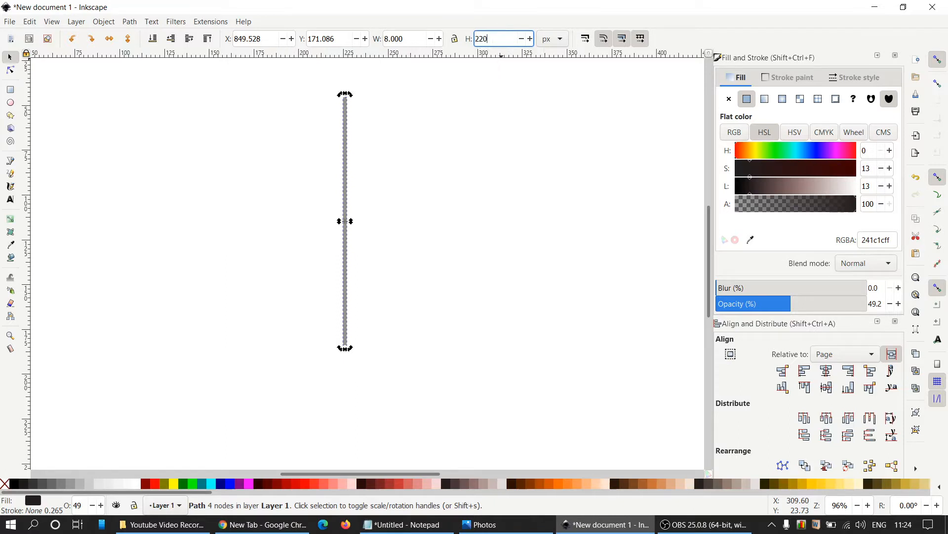
{"action": "key", "text": "Return"}
Move the bar down and to the left, to about X 748 px and Y 318 px
{"action": "scroll", "coordinate": [384, 210], "scroll_direction": "up", "scroll_amount": 1, "text": "ctrl"}
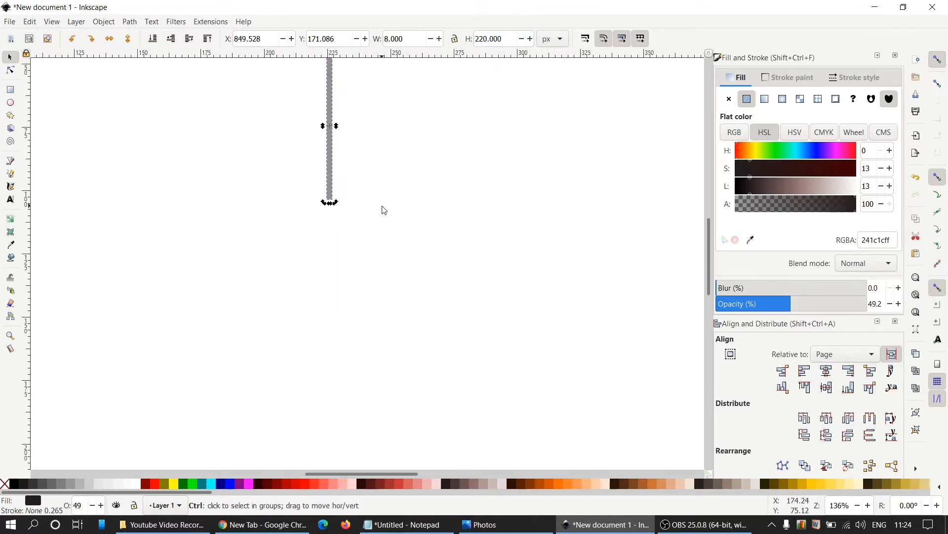
{"action": "left_click_drag", "start_coordinate": [332, 155], "coordinate": [264, 255]}
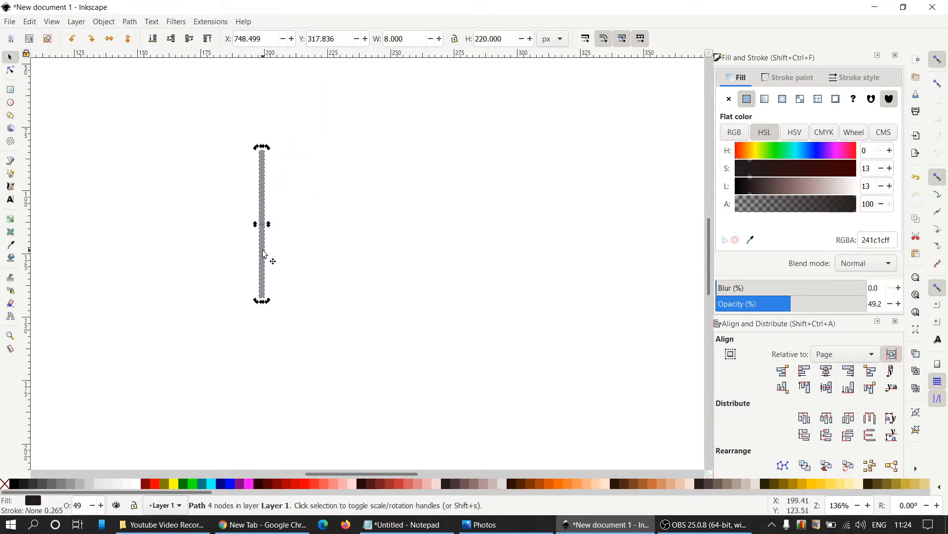
{"action": "left_click", "coordinate": [297, 257]}
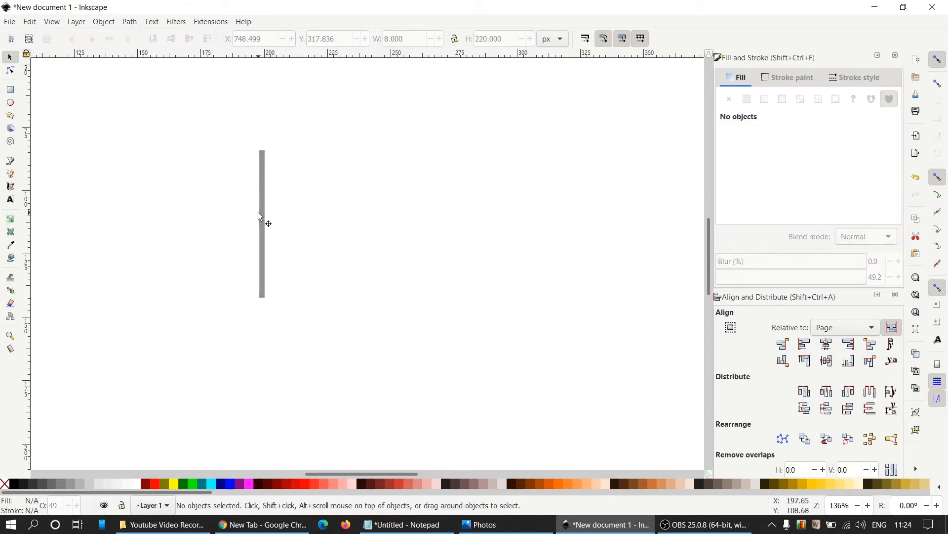
Rotate the bar 30° clockwise about its centre in snapped angle increments
{"action": "left_click", "coordinate": [263, 216]}
{"action": "left_click", "coordinate": [263, 216]}
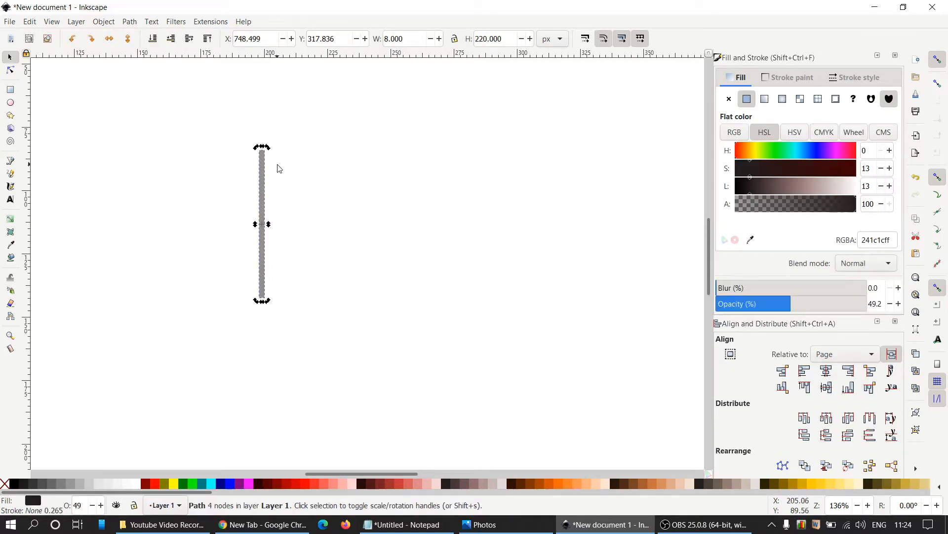
{"action": "key", "text": "ctrl"}
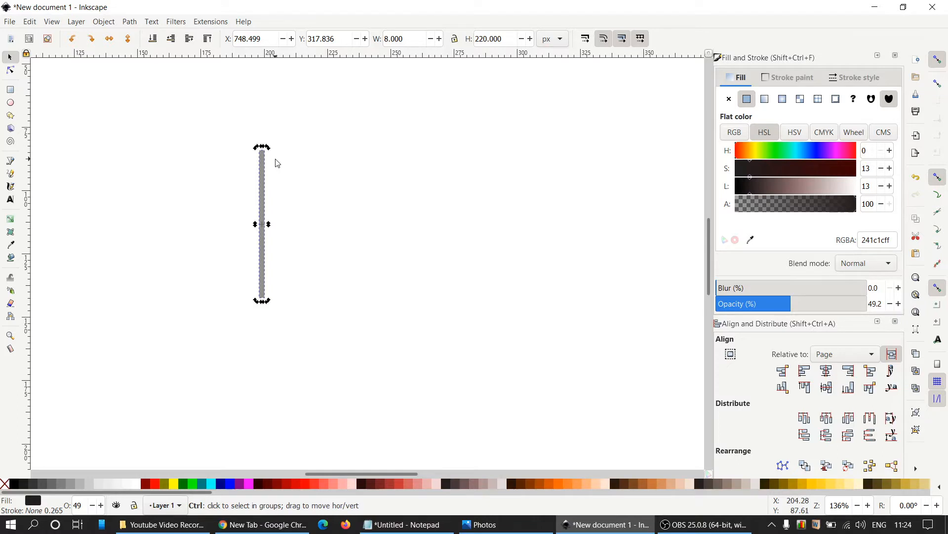
{"action": "left_click_drag", "start_coordinate": [272, 151], "coordinate": [301, 167]}
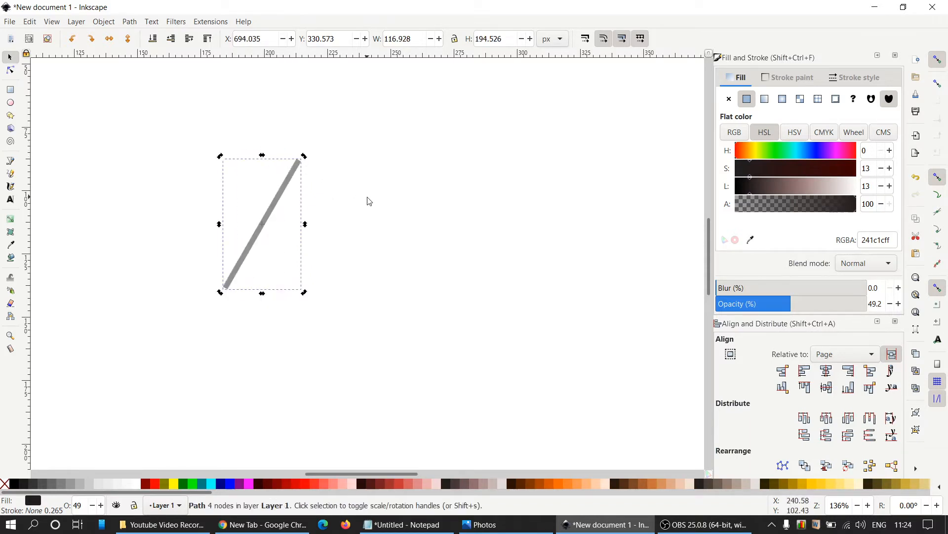
{"action": "left_click", "coordinate": [366, 201]}
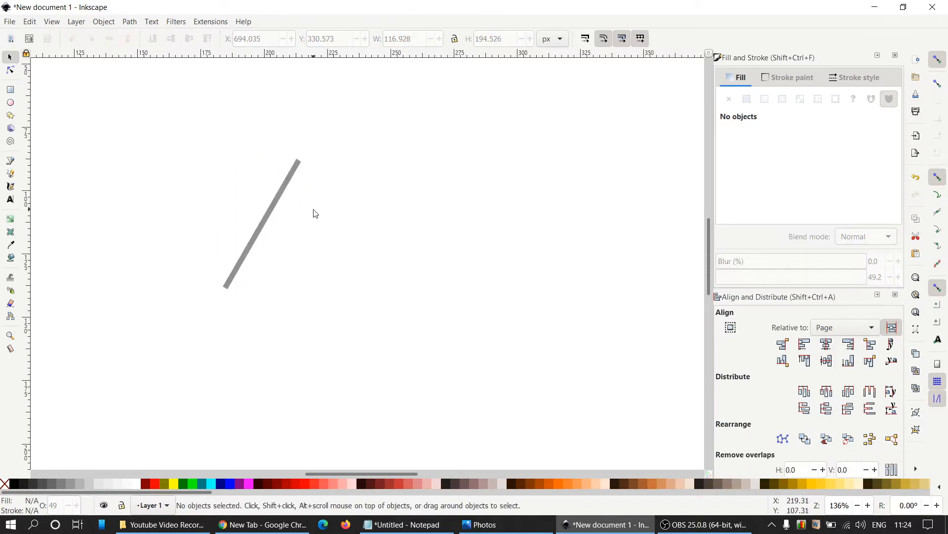
Duplicate the slanted bar four times and shift each copy horizontally to form a row of five parallel bars
{"action": "scroll", "coordinate": [298, 219], "scroll_direction": "up", "scroll_amount": 1}
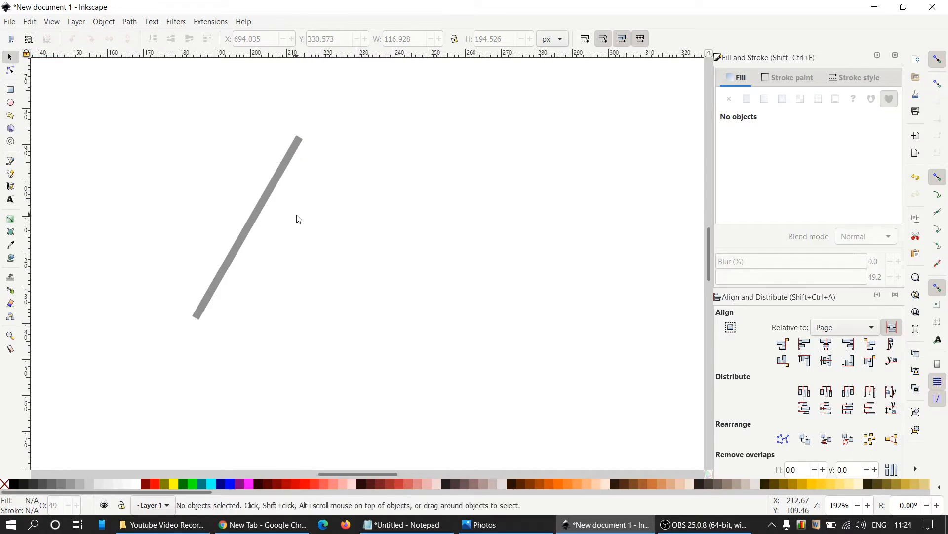
{"action": "left_click", "coordinate": [272, 198]}
{"action": "key", "text": "ctrl"}
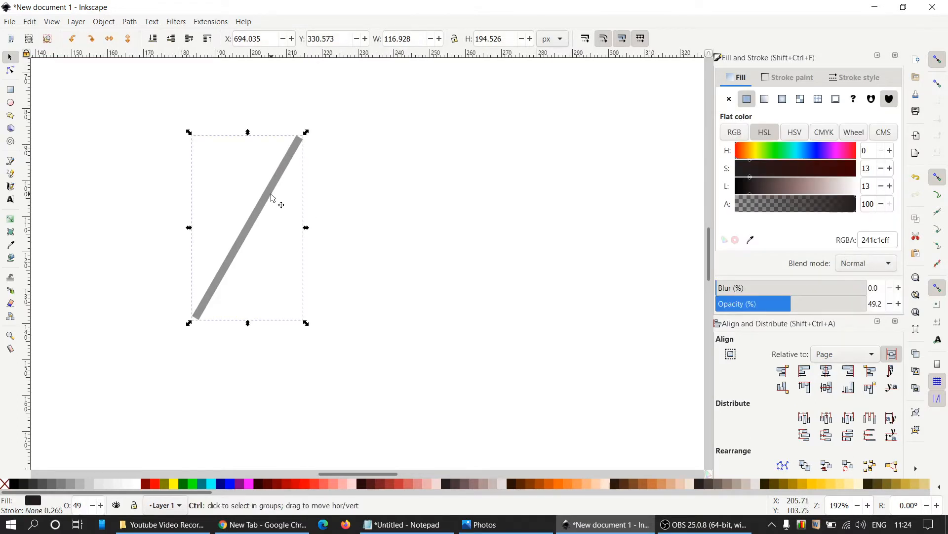
{"action": "key", "text": "ctrl+d"}
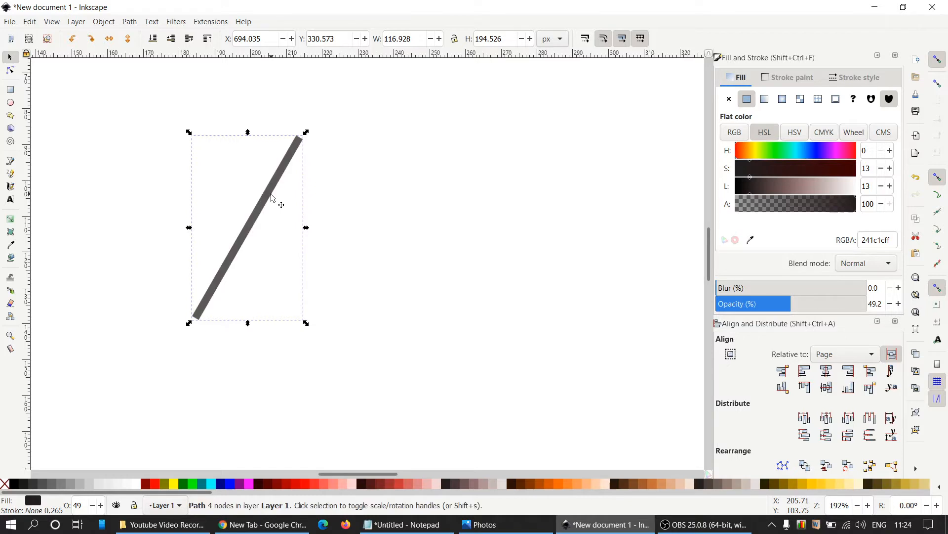
{"action": "left_click_drag", "start_coordinate": [272, 197], "coordinate": [291, 202]}
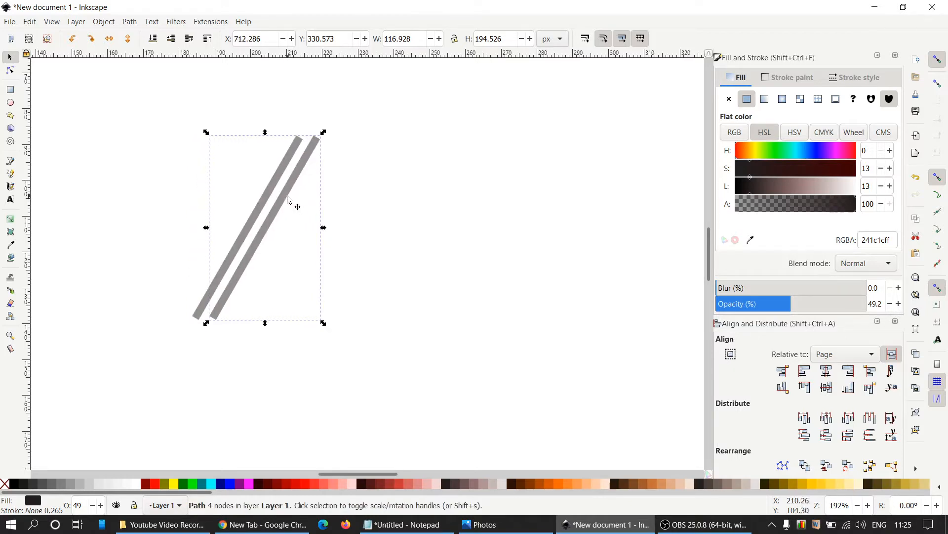
{"action": "key", "text": "ctrl+d"}
{"action": "left_click_drag", "start_coordinate": [288, 199], "coordinate": [315, 208]}
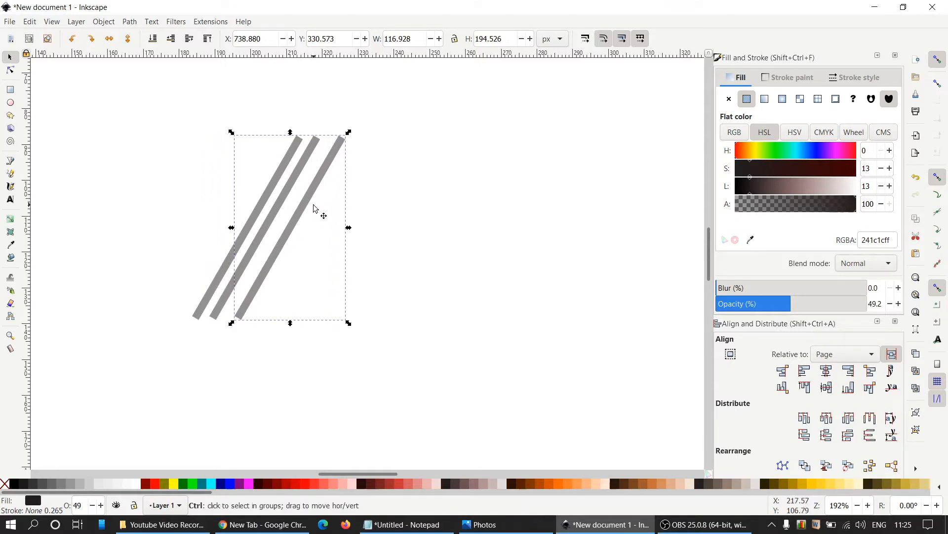
{"action": "key", "text": "ctrl+d"}
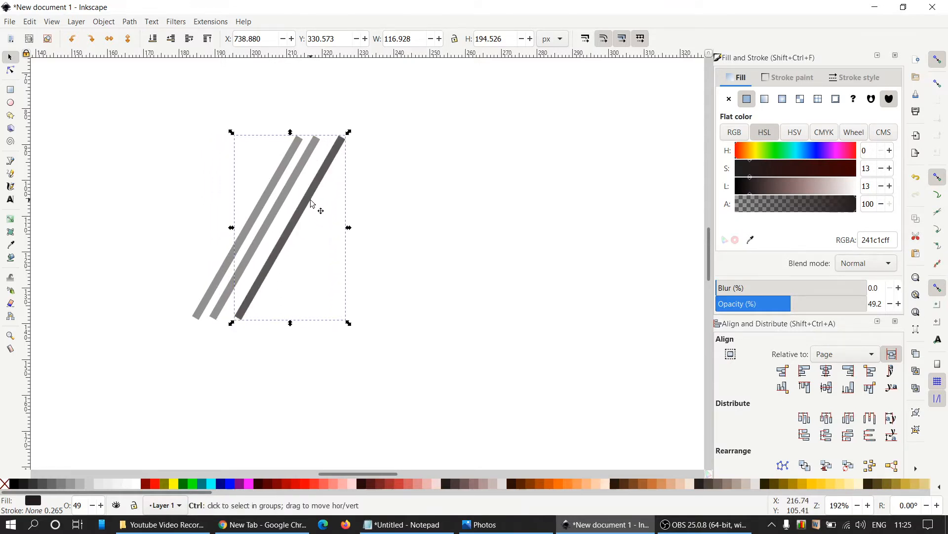
{"action": "left_click_drag", "start_coordinate": [315, 205], "coordinate": [355, 218]}
{"action": "key", "text": "ctrl+d"}
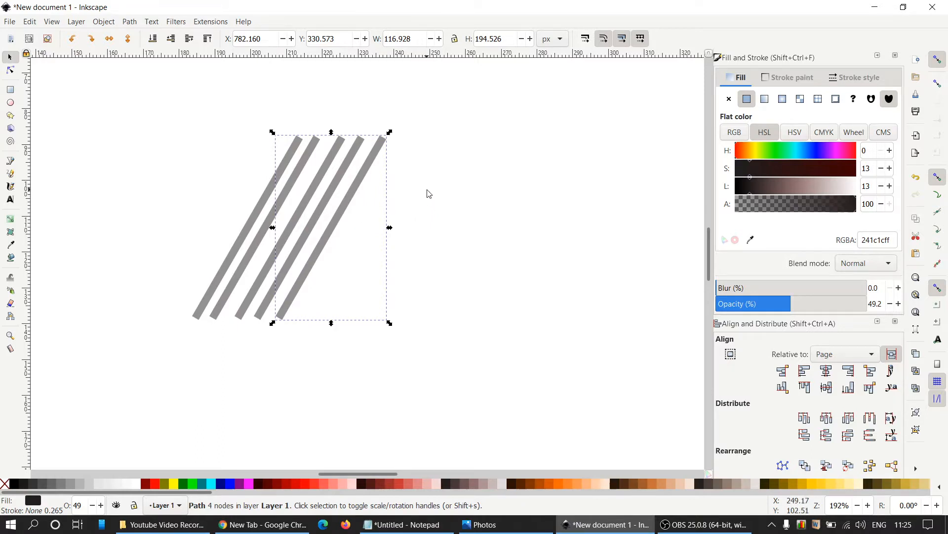
{"action": "key", "text": "Escape"}
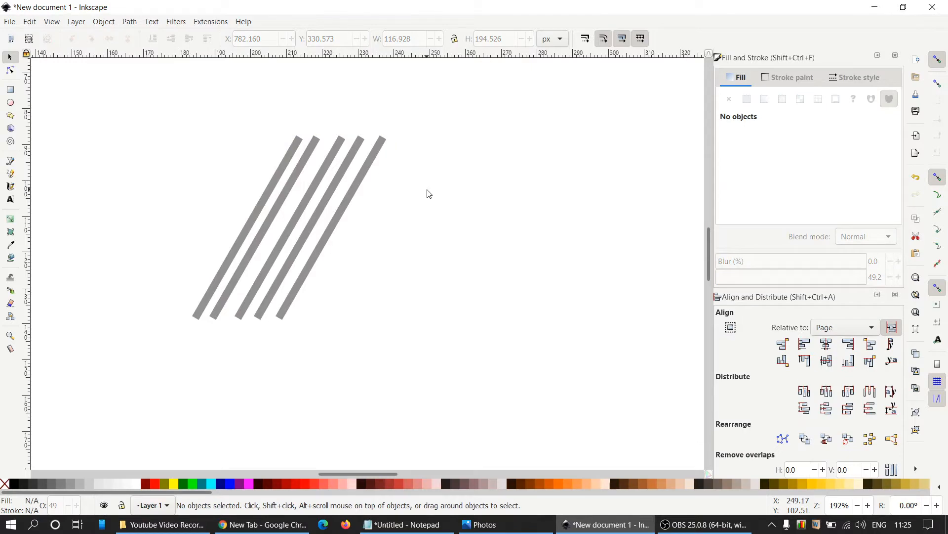
Draw an upright three-cornered polygon about 260 × 225 px and move it down so it stands to the right of the bars
{"action": "left_click", "coordinate": [10, 117]}
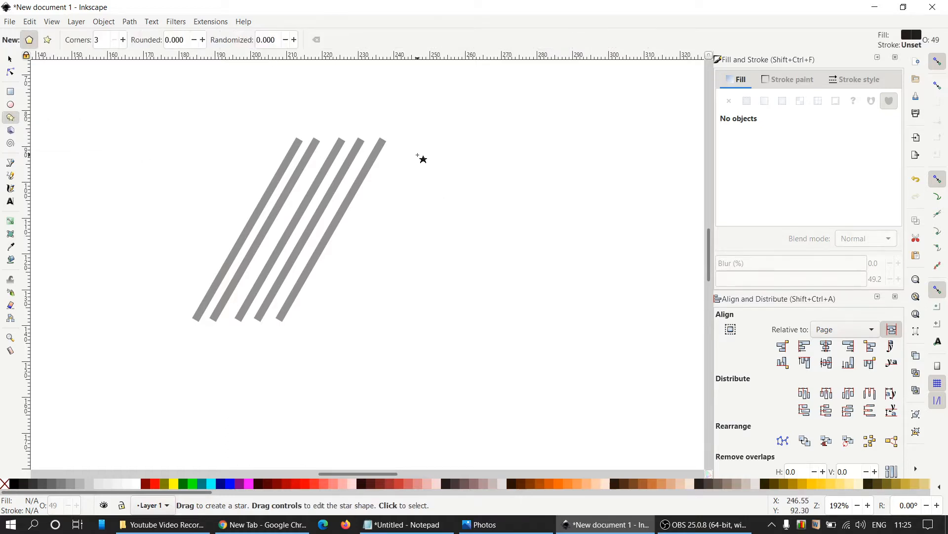
{"action": "key", "text": "ctrl"}
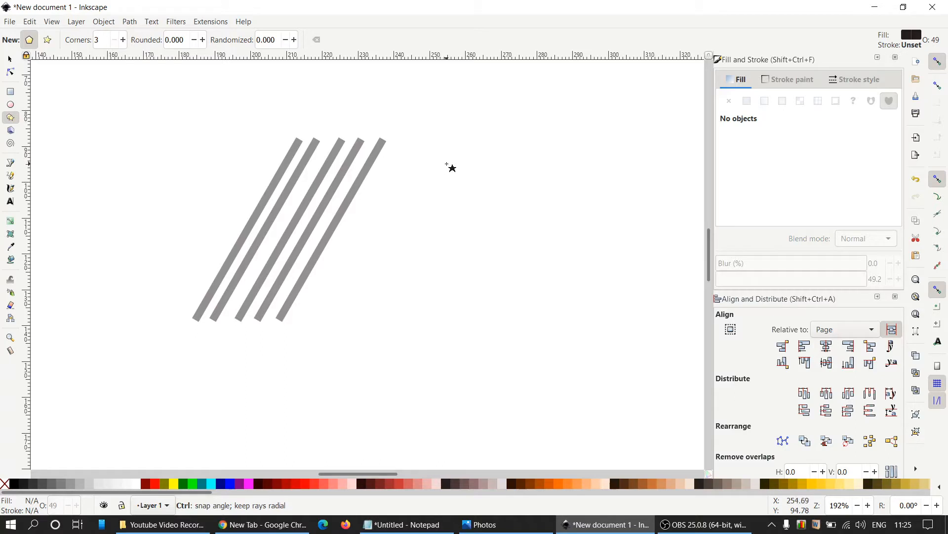
{"action": "mouse_move", "coordinate": [450, 153]}
{"action": "left_mouse_down"}
{"action": "mouse_move", "coordinate": [532, 241]}
{"action": "mouse_move", "coordinate": [573, 227]}
{"action": "left_mouse_up"}
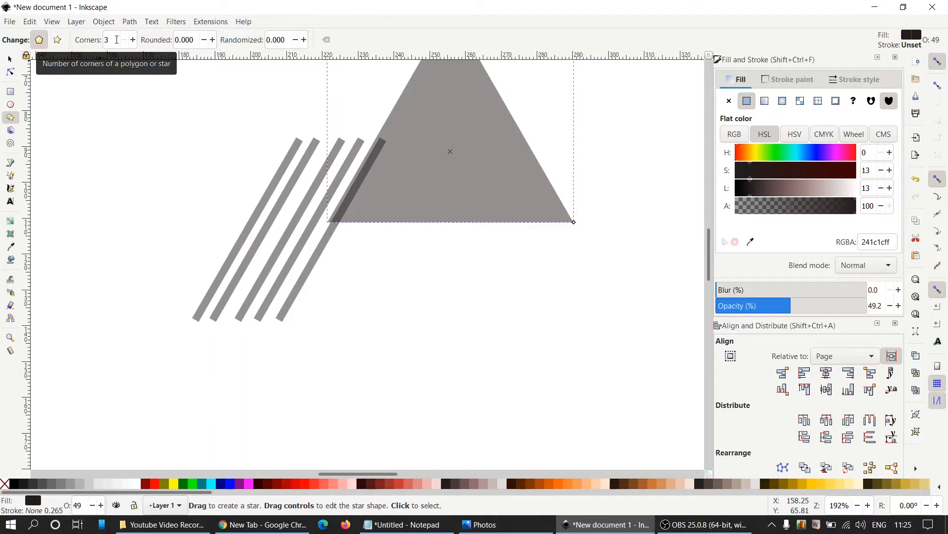
{"action": "left_click", "coordinate": [10, 59]}
{"action": "left_click_drag", "start_coordinate": [444, 187], "coordinate": [453, 290]}
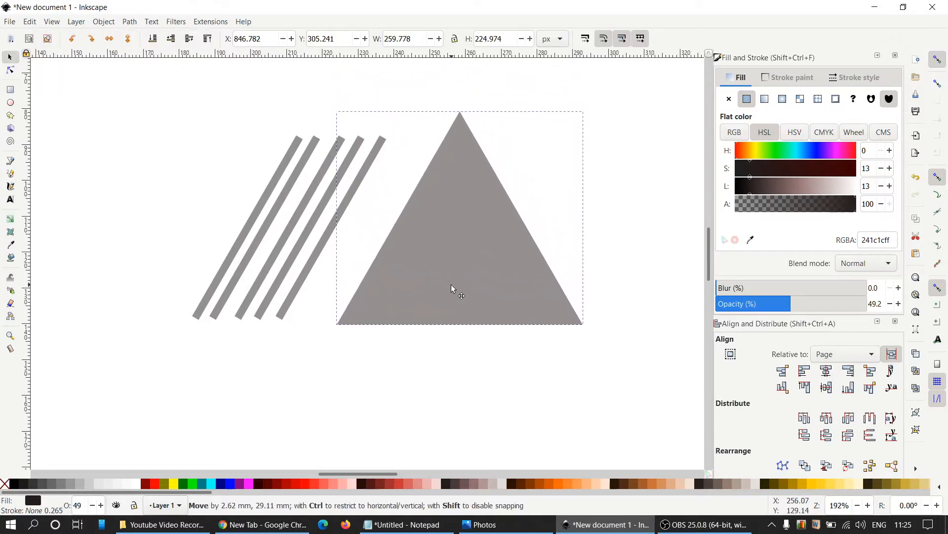
Scale the triangle proportionally to a width of 200 px with the width-height ratio locked
{"action": "left_click", "coordinate": [458, 44]}
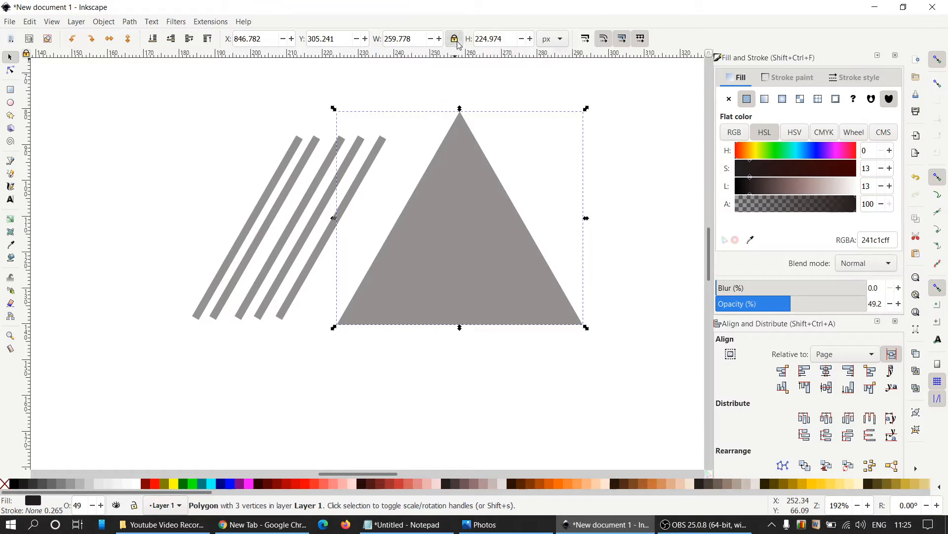
{"action": "key", "text": "Tab"}
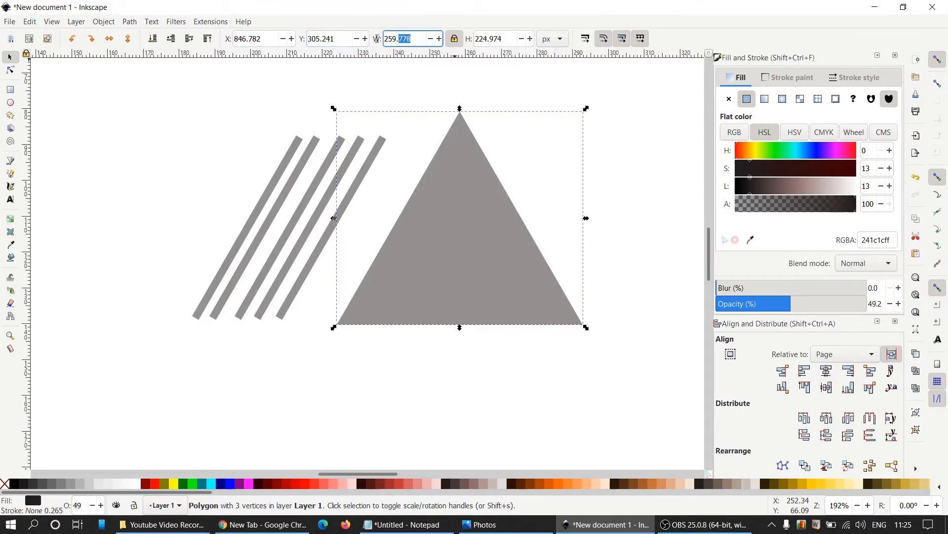
{"action": "type", "text": "3"}
{"action": "type", "text": "00"}
{"action": "key", "text": "Return"}
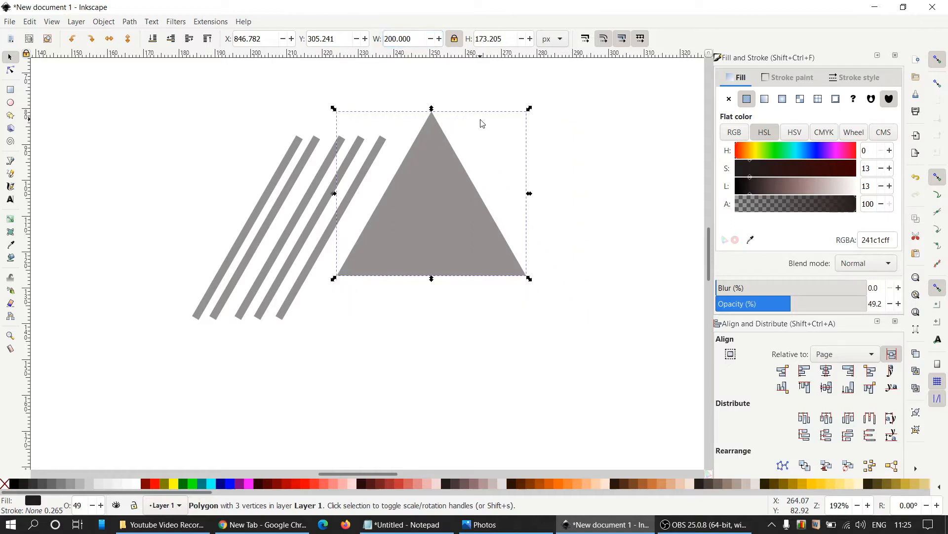
Fill the triangle with red (#FF0000) and move it over the slanted bars, to about X 702 px and Y 339 px
{"action": "left_click", "coordinate": [156, 486]}
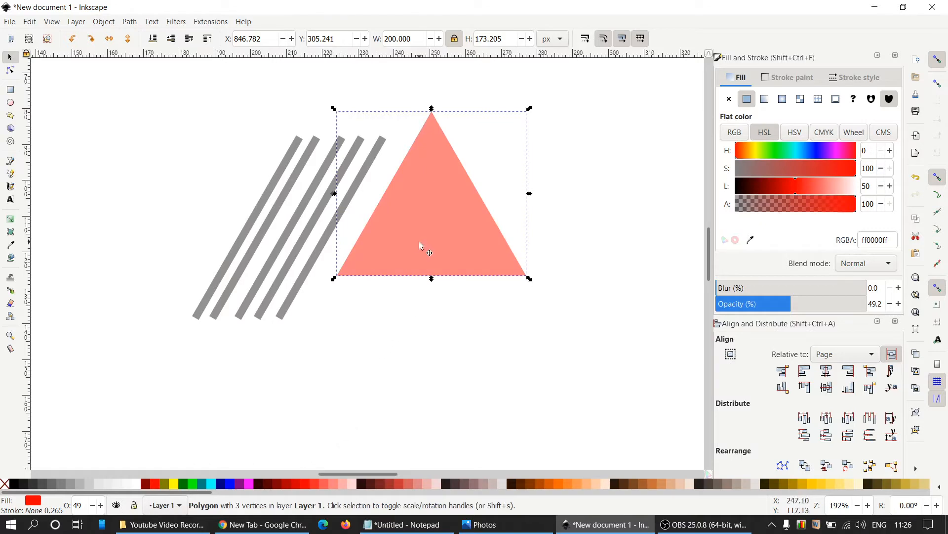
{"action": "left_click_drag", "start_coordinate": [429, 225], "coordinate": [289, 260]}
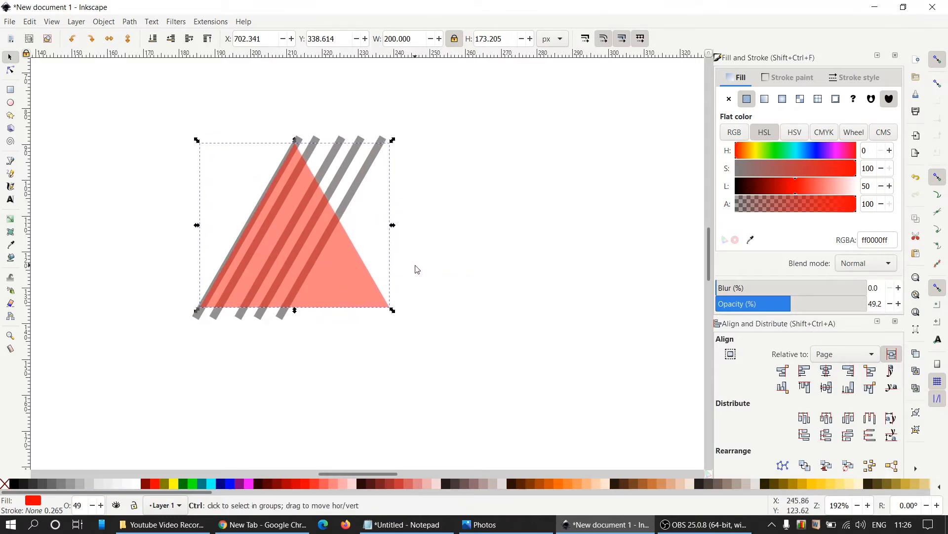
Nudge the red triangle left in ever finer increments to about X 699.4 px, making its slanted side flush with the leftmost bar's outer edge
{"action": "scroll", "coordinate": [416, 270], "scroll_direction": "up", "scroll_amount": 1}
{"action": "scroll", "coordinate": [416, 269], "scroll_direction": "up", "scroll_amount": 1}
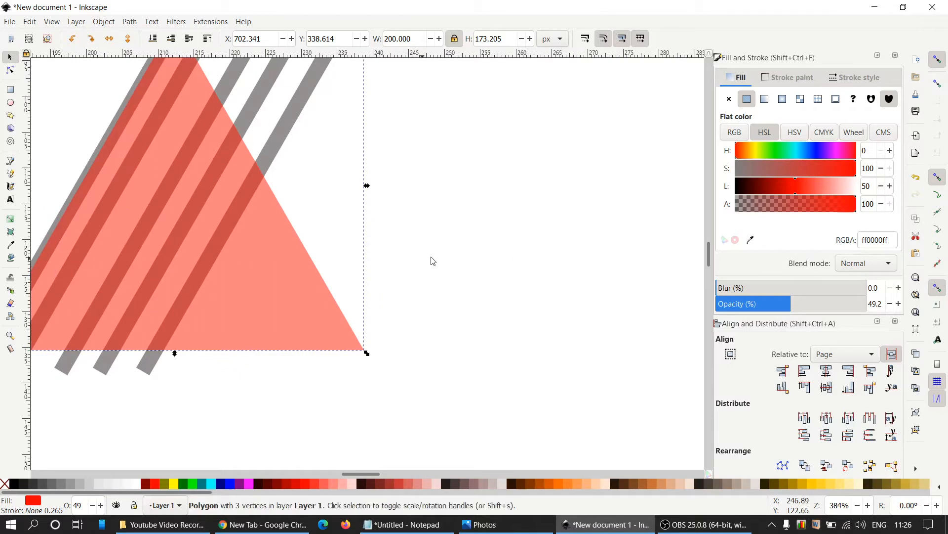
{"action": "left_click_drag", "start_coordinate": [375, 475], "coordinate": [362, 475]}
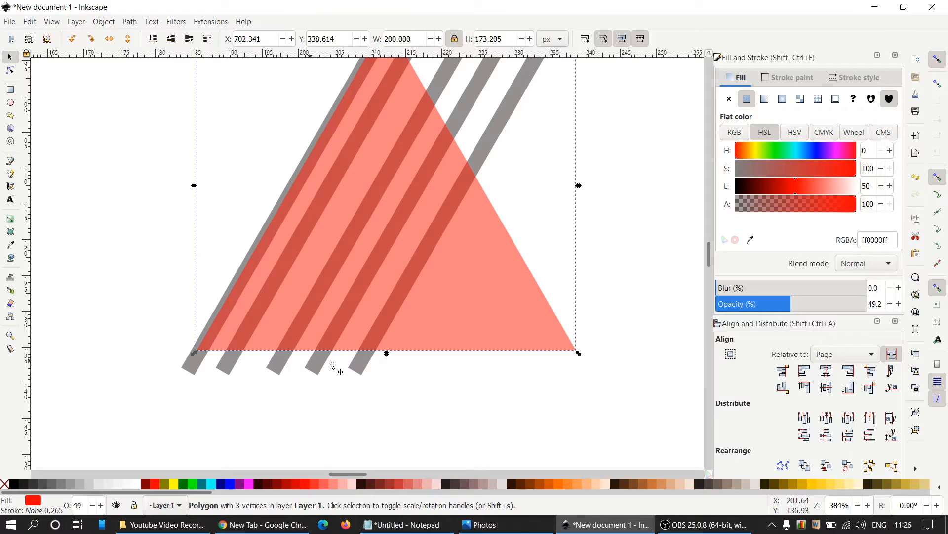
{"action": "scroll", "coordinate": [481, 210], "scroll_direction": "up", "scroll_amount": 2}
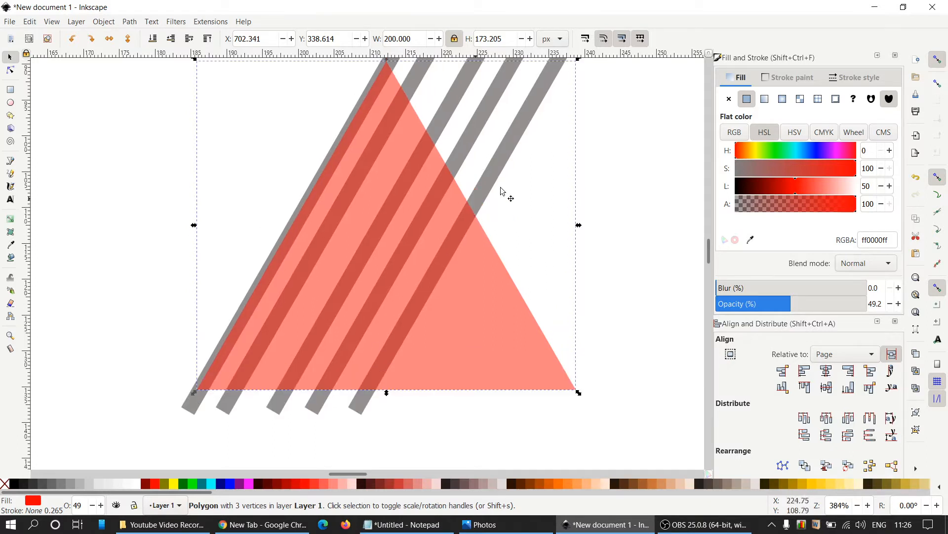
{"action": "scroll", "coordinate": [508, 132], "scroll_direction": "up", "scroll_amount": 2}
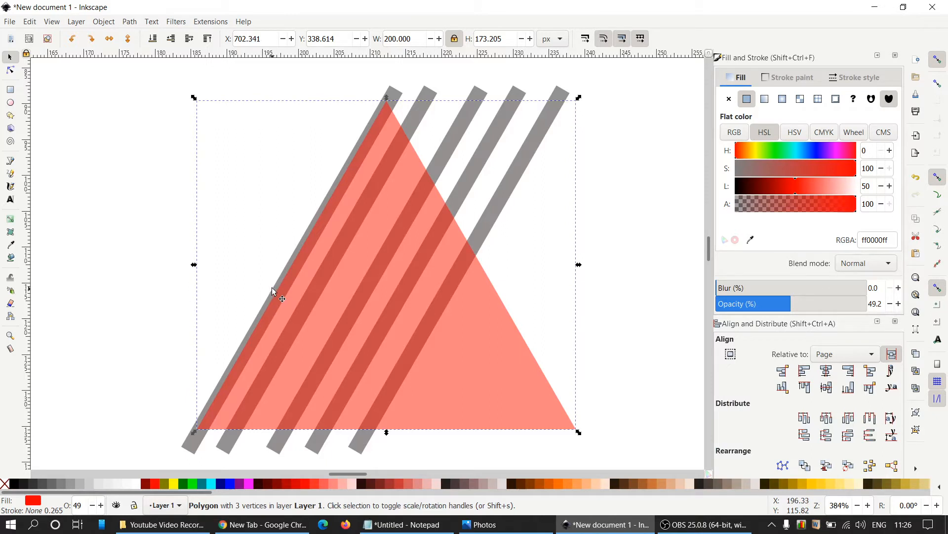
{"action": "scroll", "coordinate": [272, 286], "scroll_direction": "up", "scroll_amount": 2}
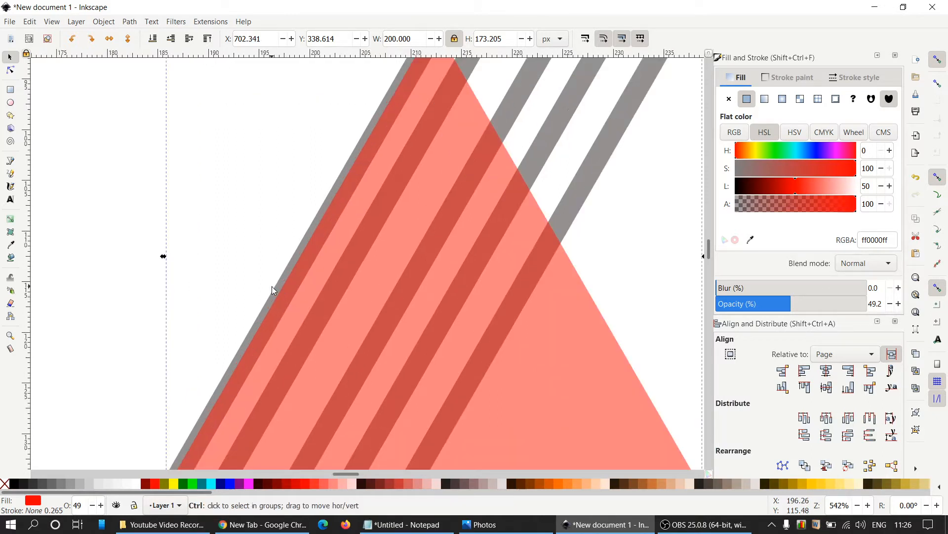
{"action": "scroll", "coordinate": [299, 295], "scroll_direction": "up", "scroll_amount": 1}
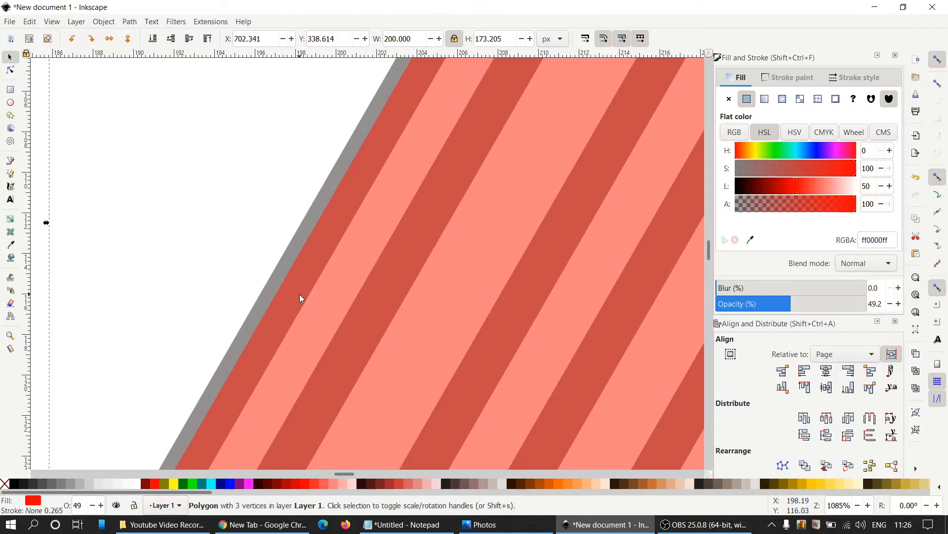
{"action": "key", "text": "Left"}
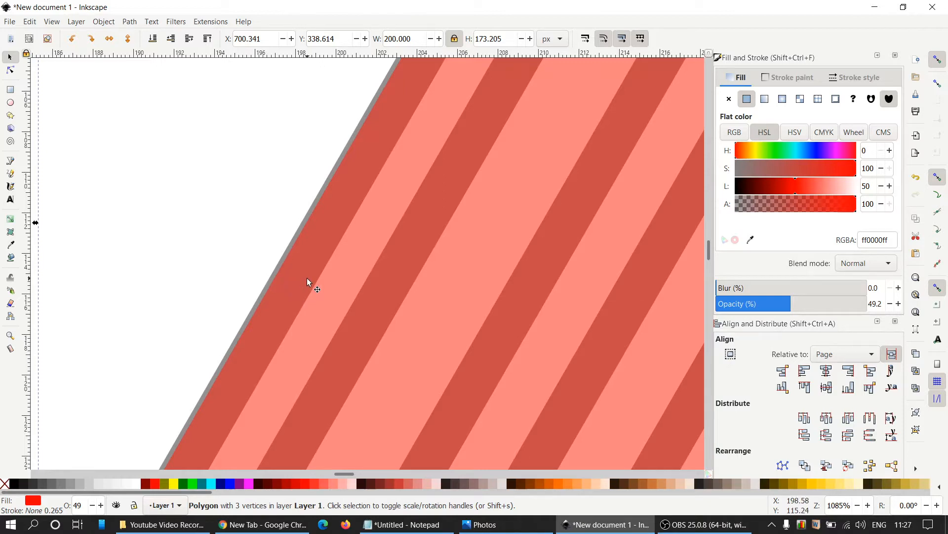
{"action": "key", "text": "alt"}
{"action": "key", "text": "alt+Left"}
{"action": "key", "text": "alt+Left"}
{"action": "key", "text": "alt+Left"}
{"action": "key", "text": "alt+Left"}
{"action": "key", "text": "alt+Left"}
{"action": "key", "text": "alt+Left"}
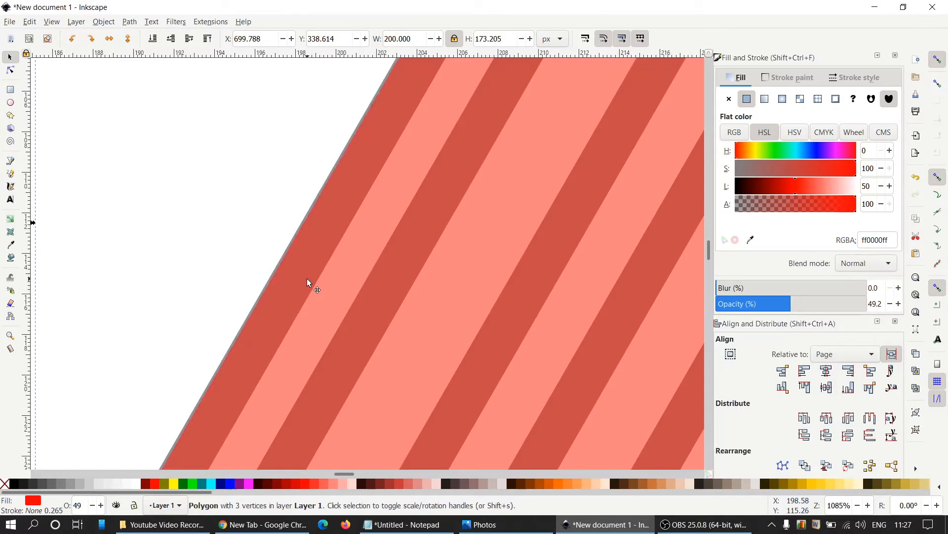
{"action": "key", "text": "alt+Left"}
{"action": "key", "text": "alt+Left"}
{"action": "key", "text": "alt+Left"}
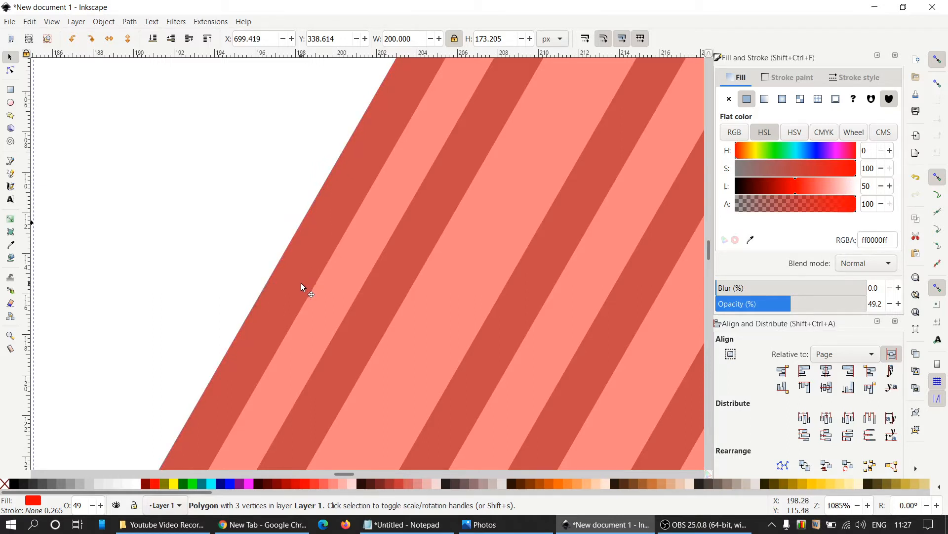
{"action": "scroll", "coordinate": [301, 284], "scroll_direction": "up", "scroll_amount": 3}
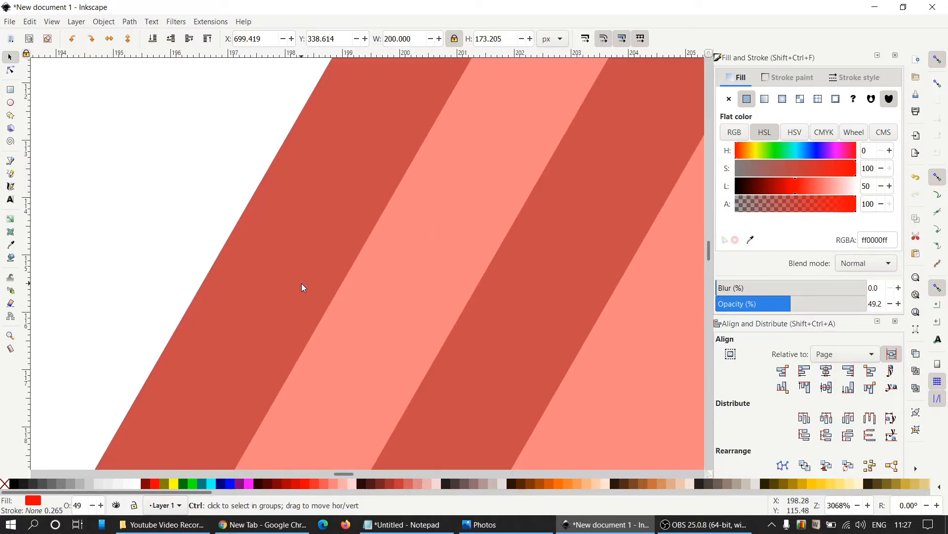
Duplicate the red triangle in place and fill the copy with blue (#0000FF)
{"action": "scroll", "coordinate": [303, 287], "scroll_direction": "down", "scroll_amount": 6}
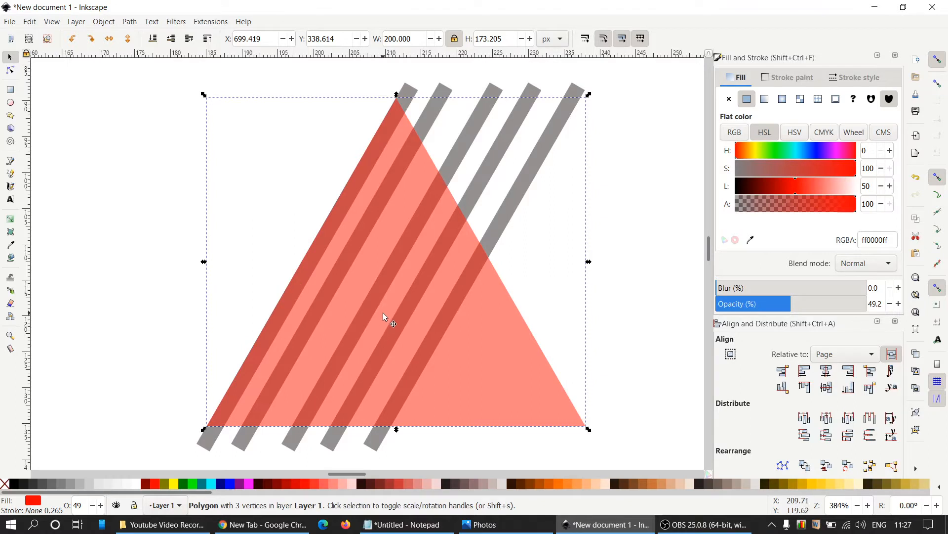
{"action": "scroll", "coordinate": [405, 291], "scroll_direction": "down", "scroll_amount": 1}
{"action": "right_click", "coordinate": [405, 292]}
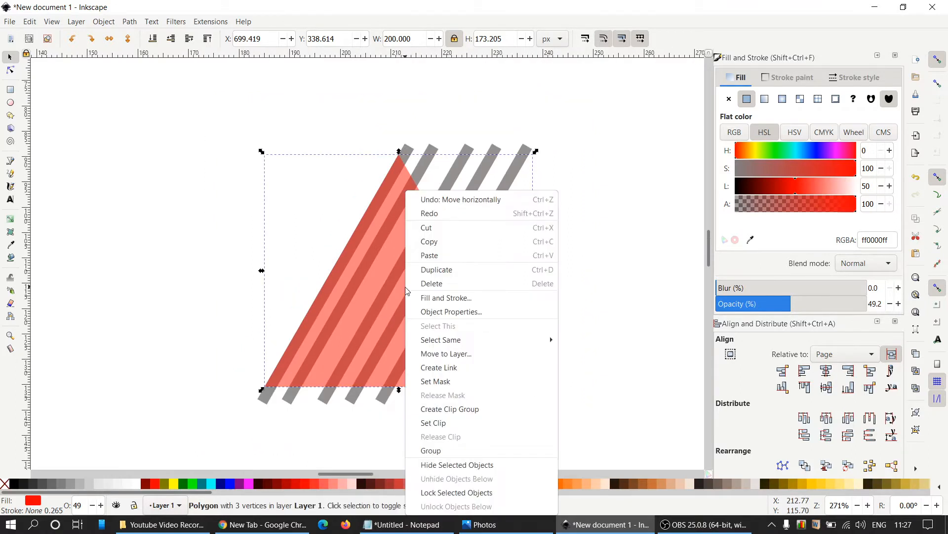
{"action": "left_click", "coordinate": [436, 271]}
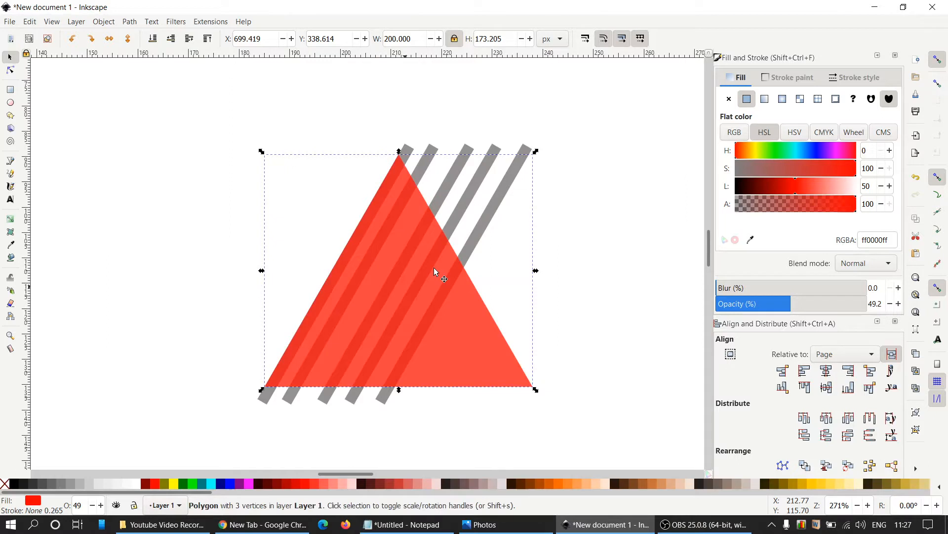
{"action": "left_click", "coordinate": [232, 490]}
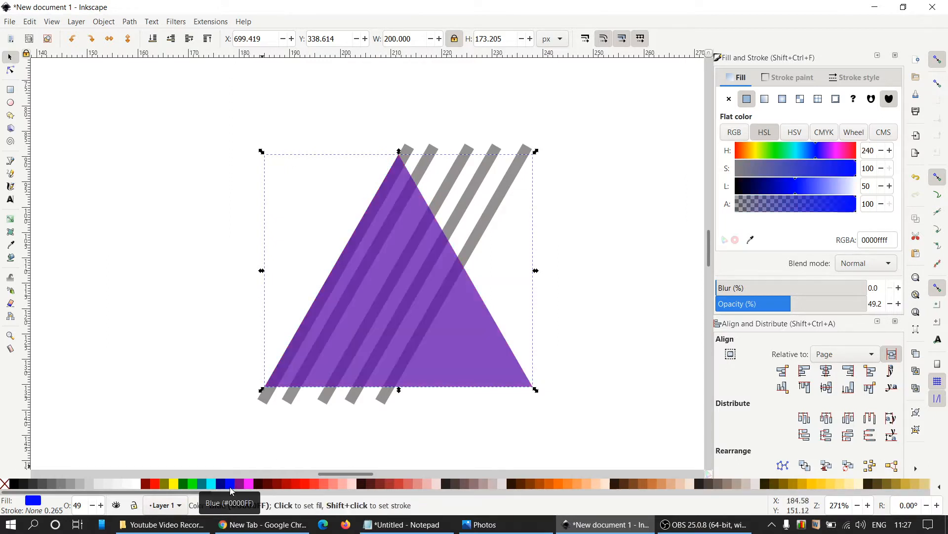
Scale the blue triangle proportionally to a width of 100 px
{"action": "left_click", "coordinate": [403, 38]}
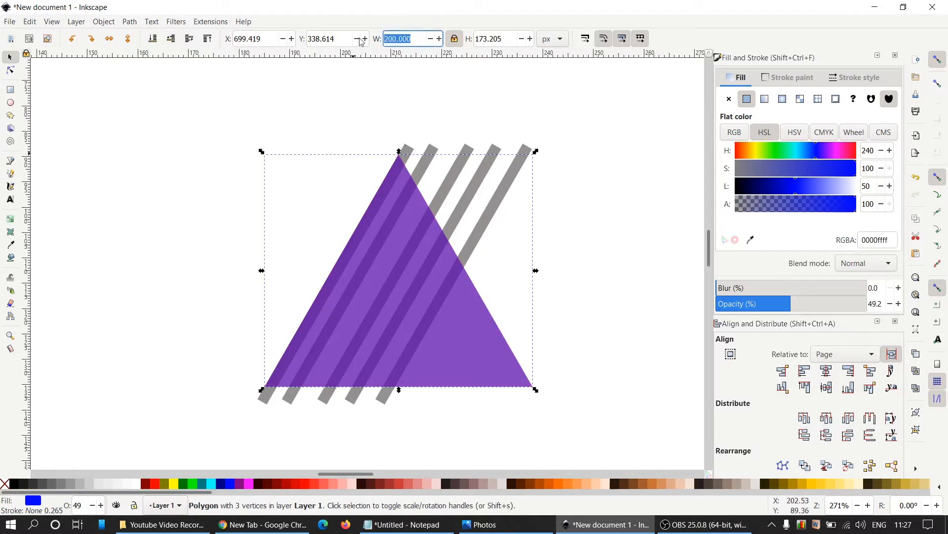
{"action": "type", "text": "100"}
{"action": "key", "text": "Return"}
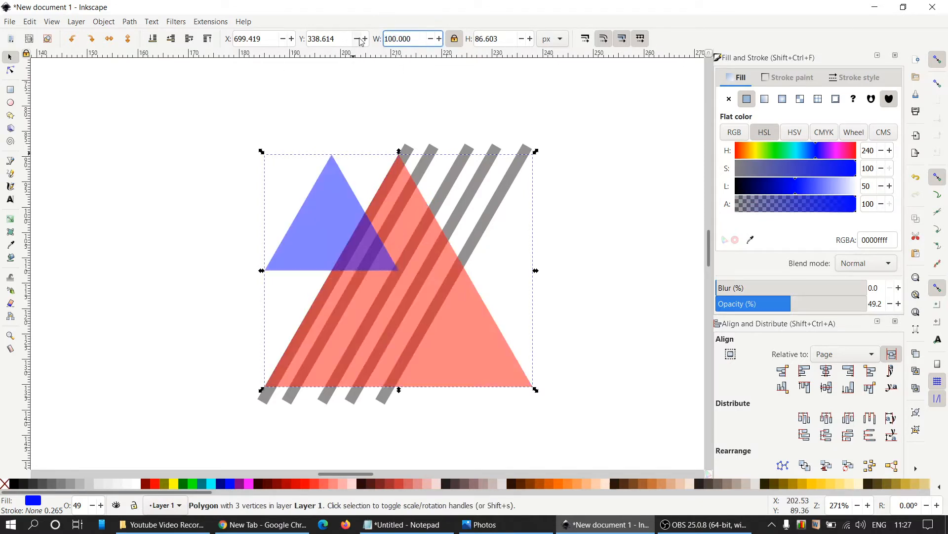
Duplicate the small blue triangle with a green fill (#008000) and move the copy up and left, to about X 558 px and Y 296 px
{"action": "right_click", "coordinate": [334, 240]}
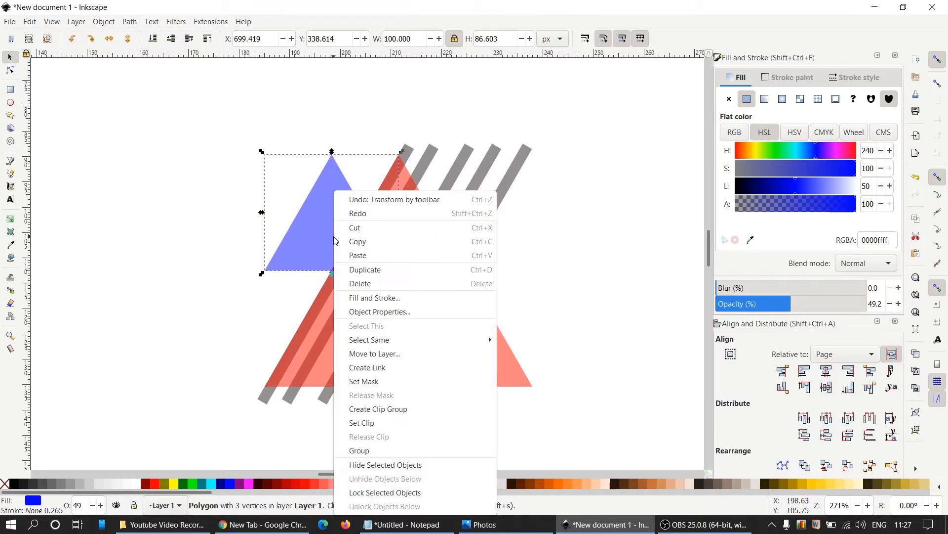
{"action": "left_click", "coordinate": [358, 268]}
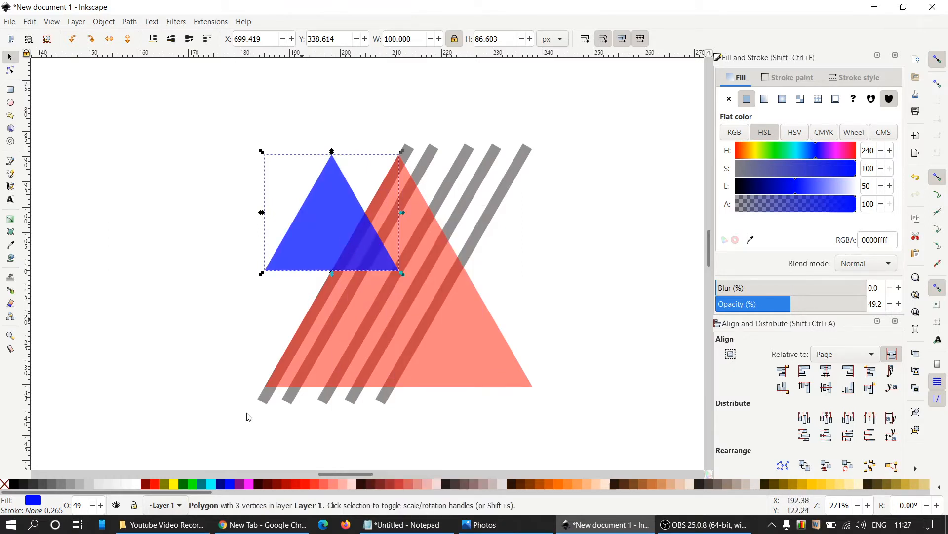
{"action": "left_click", "coordinate": [183, 484]}
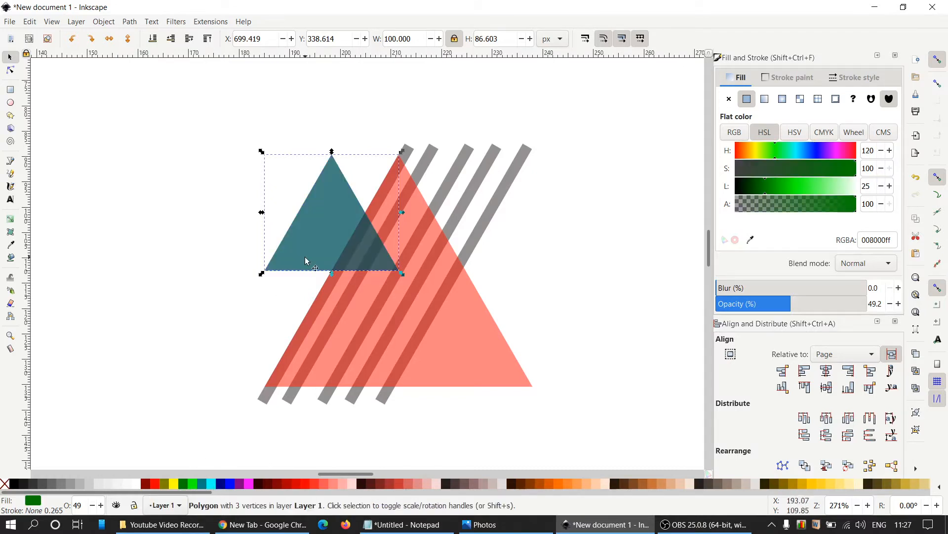
{"action": "left_click_drag", "start_coordinate": [339, 218], "coordinate": [146, 161]}
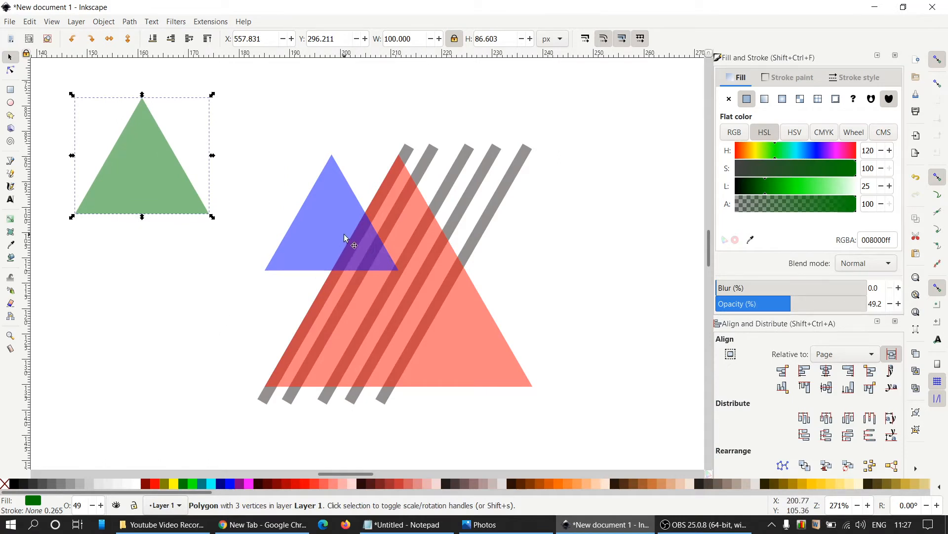
Try to align the bottom edges of the blue and red triangles relative to the page
{"action": "left_click", "coordinate": [345, 239]}
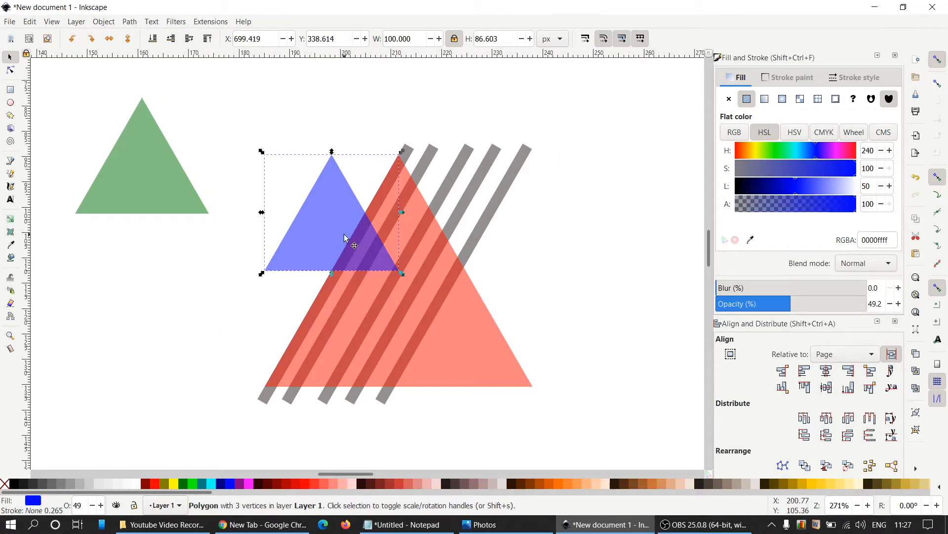
{"action": "left_click", "coordinate": [476, 356], "text": "shift"}
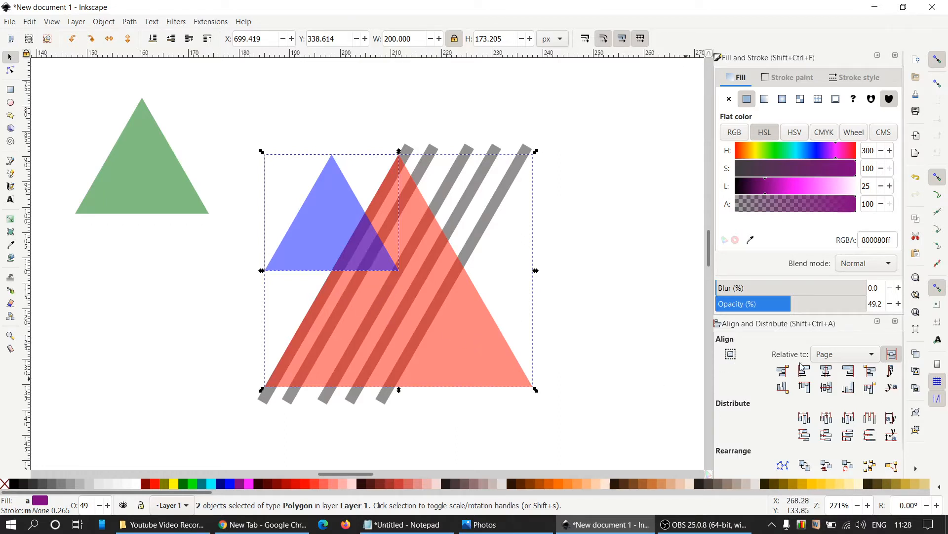
{"action": "left_click", "coordinate": [849, 389]}
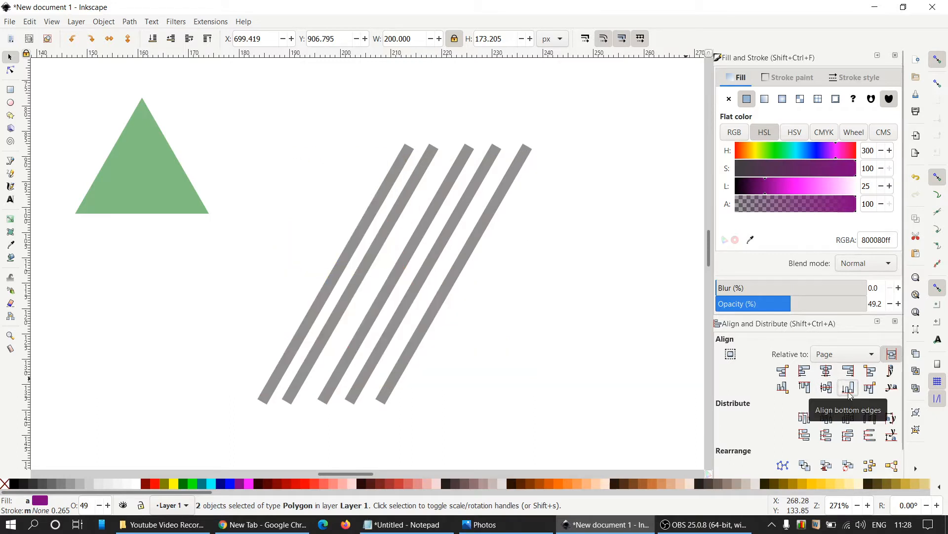
Set the alignment reference to Last selected and undo the page-relative bottom alignment of the two triangles
{"action": "left_click", "coordinate": [854, 354]}
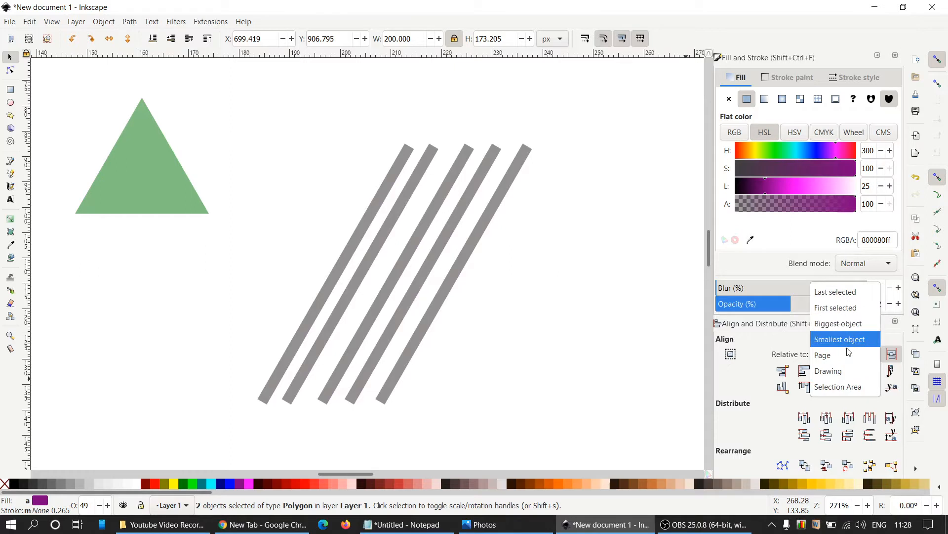
{"action": "left_click", "coordinate": [859, 292]}
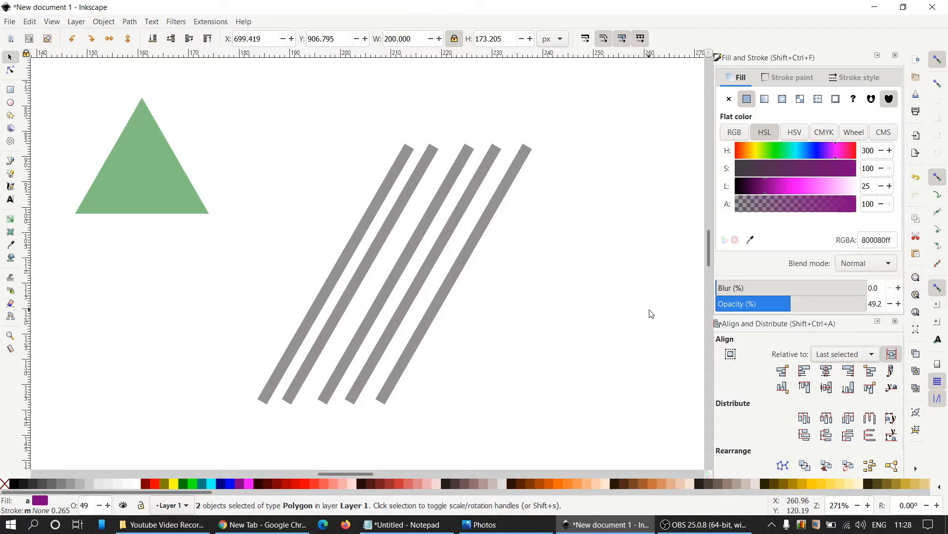
{"action": "key", "text": "Escape"}
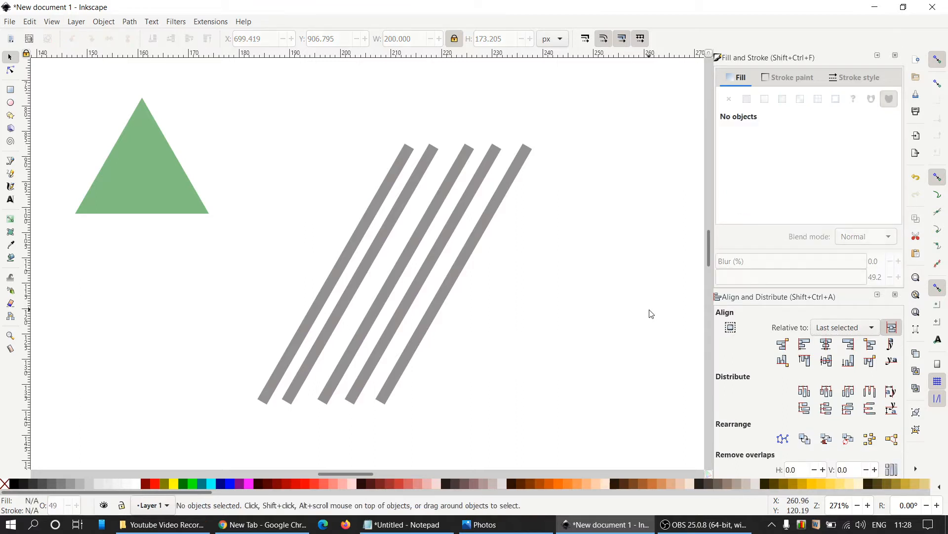
{"action": "key", "text": "ctrl+z"}
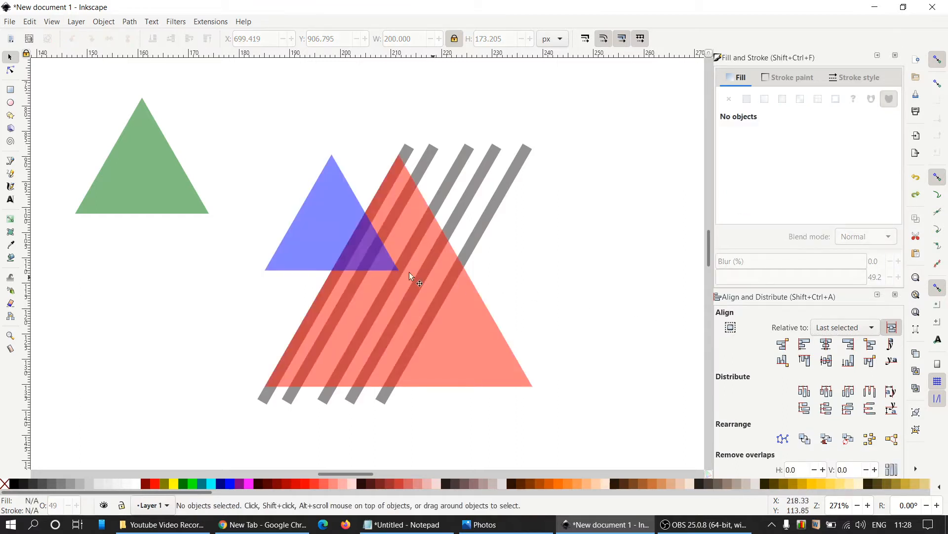
Align the blue triangle's bottom edge with that of the red triangle, using the red one as the reference, and clear the selection
{"action": "left_click", "coordinate": [326, 219]}
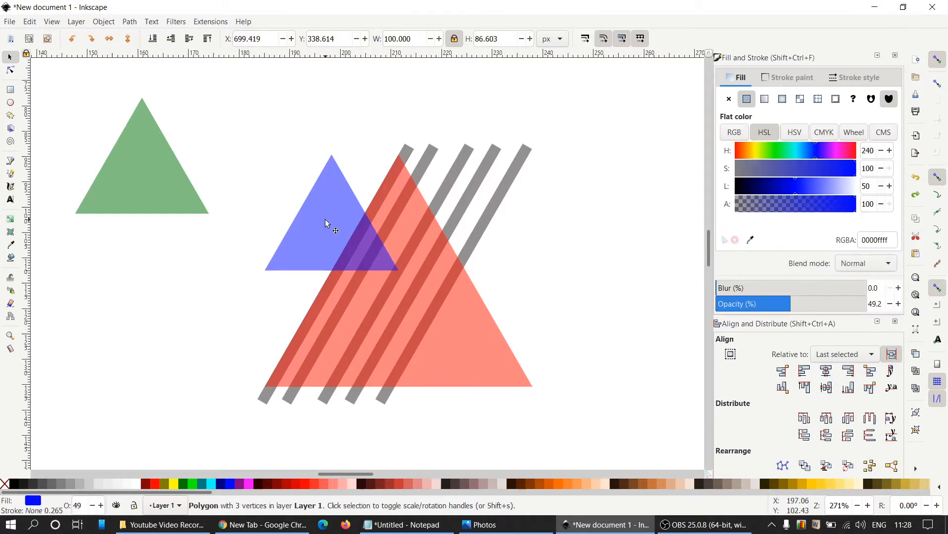
{"action": "left_click", "coordinate": [460, 338], "text": "shift"}
{"action": "left_click", "coordinate": [854, 389]}
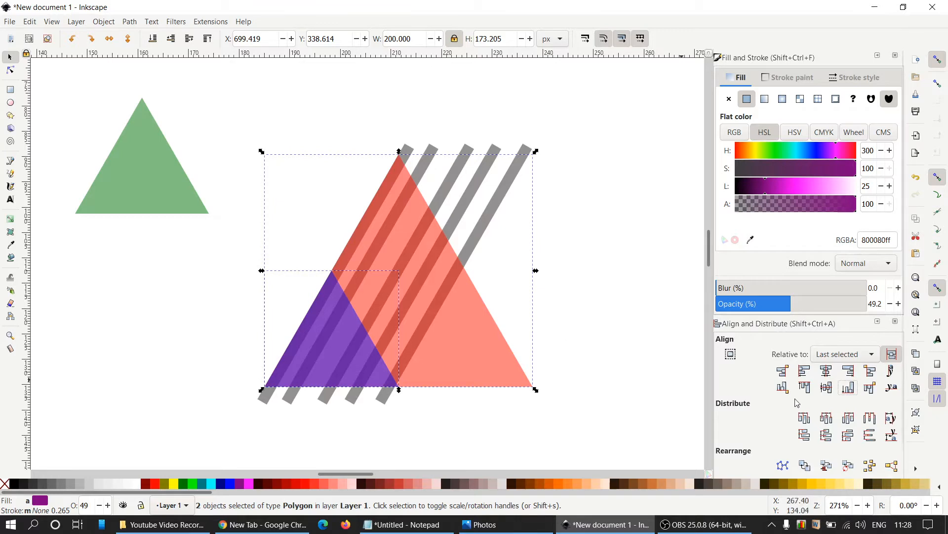
{"action": "left_click", "coordinate": [578, 349]}
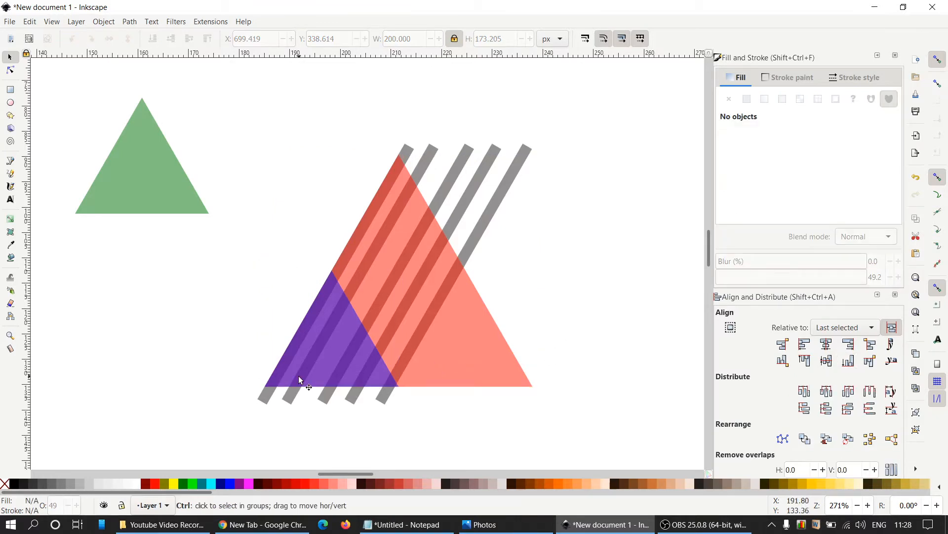
Move the small blue triangle 8 px right along the red triangle's base, to about X 707.4 px
{"action": "scroll", "coordinate": [298, 379], "scroll_direction": "up", "scroll_amount": 4, "text": "ctrl"}
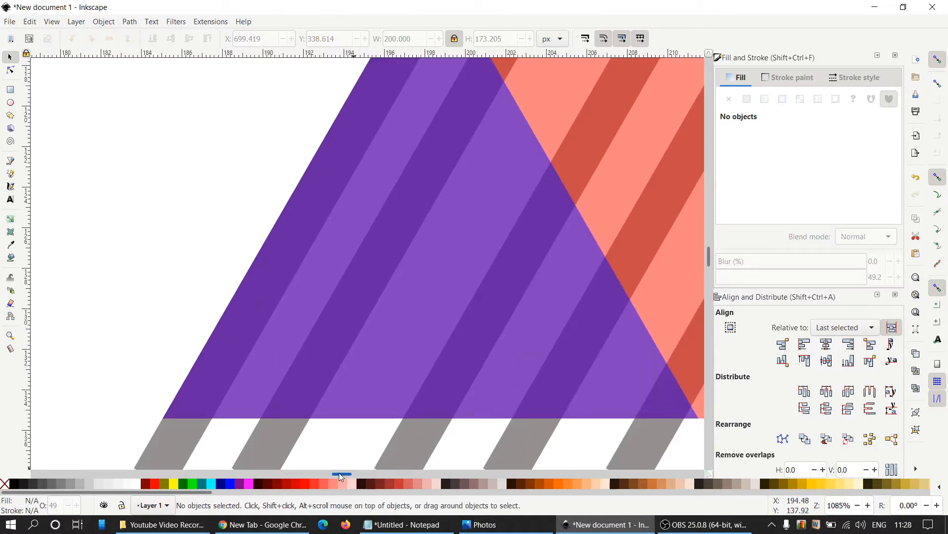
{"action": "left_click_drag", "start_coordinate": [339, 472], "coordinate": [341, 472]}
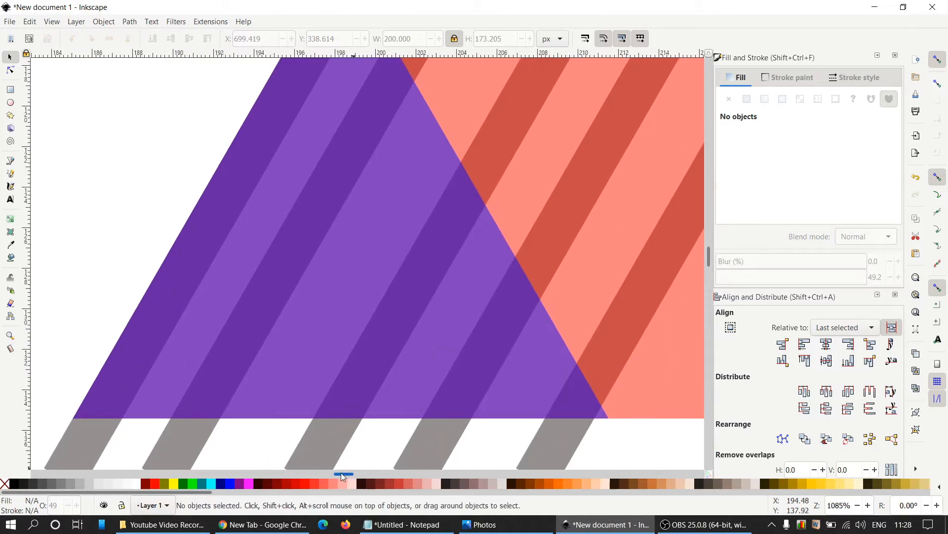
{"action": "left_click", "coordinate": [375, 333]}
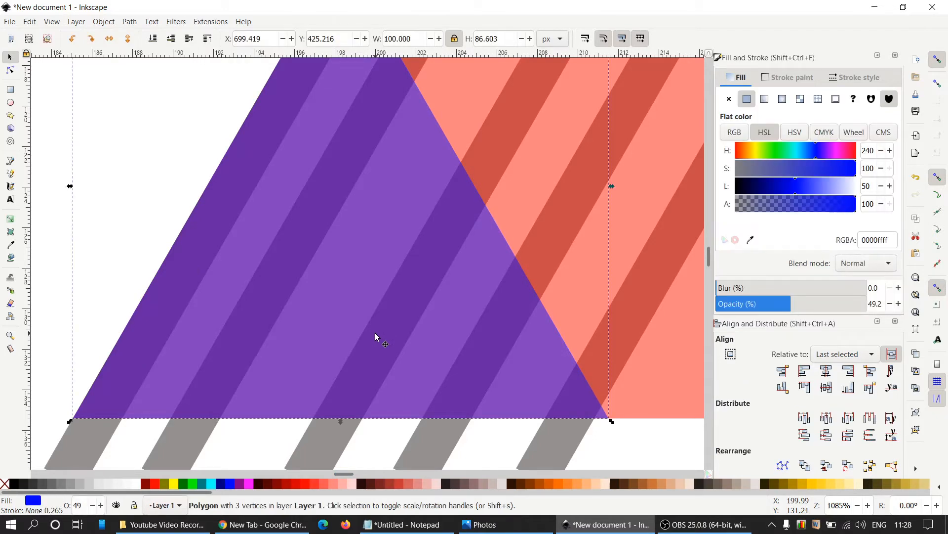
{"action": "key", "text": "Right"}
{"action": "key", "text": "Right"}
{"action": "key", "text": "Right"}
{"action": "key", "text": "Right"}
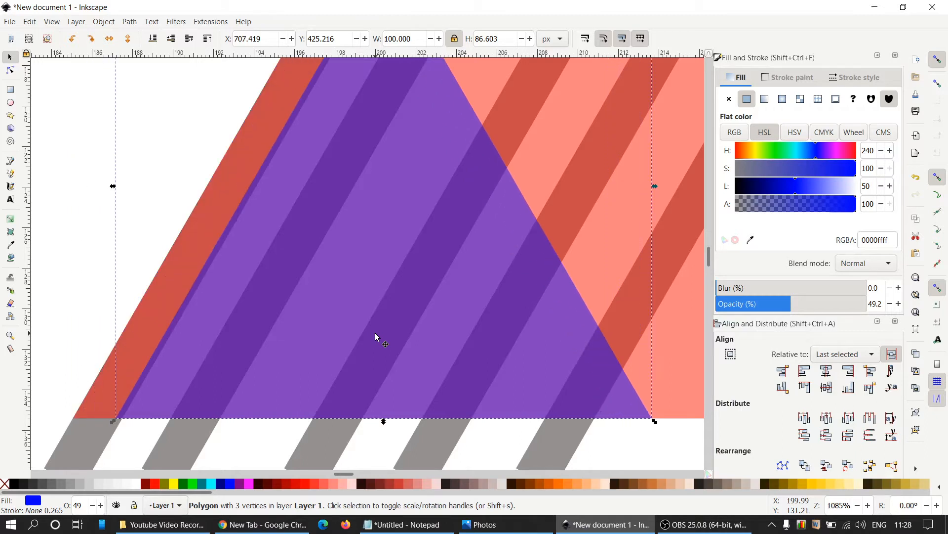
Nudge the blue triangle right to about X 708.66 px so its left side meets the first bar's right edge
{"action": "key", "text": "alt+Right"}
{"action": "key", "text": "alt+Right"}
{"action": "key", "text": "alt+Right"}
{"action": "key", "text": "alt+Right"}
{"action": "key", "text": "alt+Right"}
{"action": "key", "text": "alt+Right"}
{"action": "key", "text": "alt+Right"}
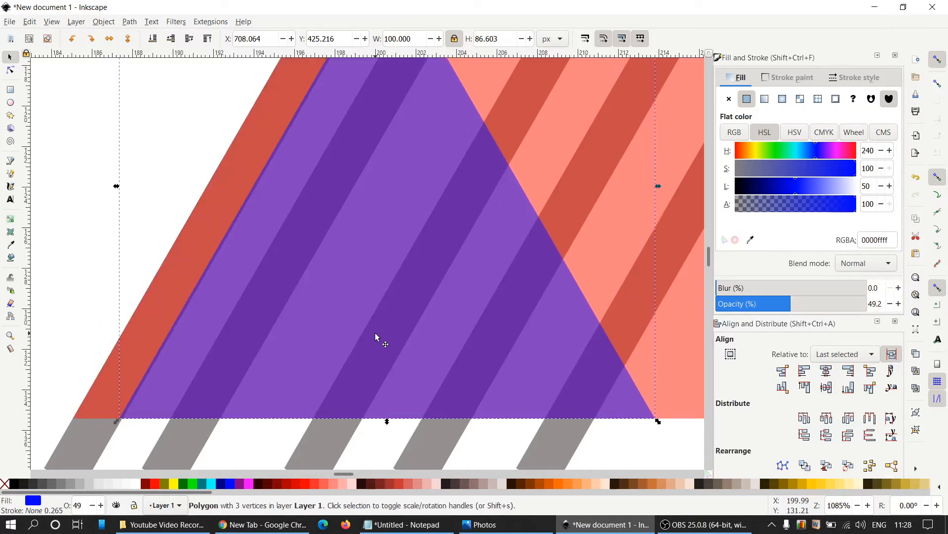
{"action": "key", "text": "alt+Right"}
{"action": "key", "text": "alt+Right"}
{"action": "key", "text": "alt+Right"}
{"action": "key", "text": "alt+Right"}
{"action": "key", "text": "alt+Right"}
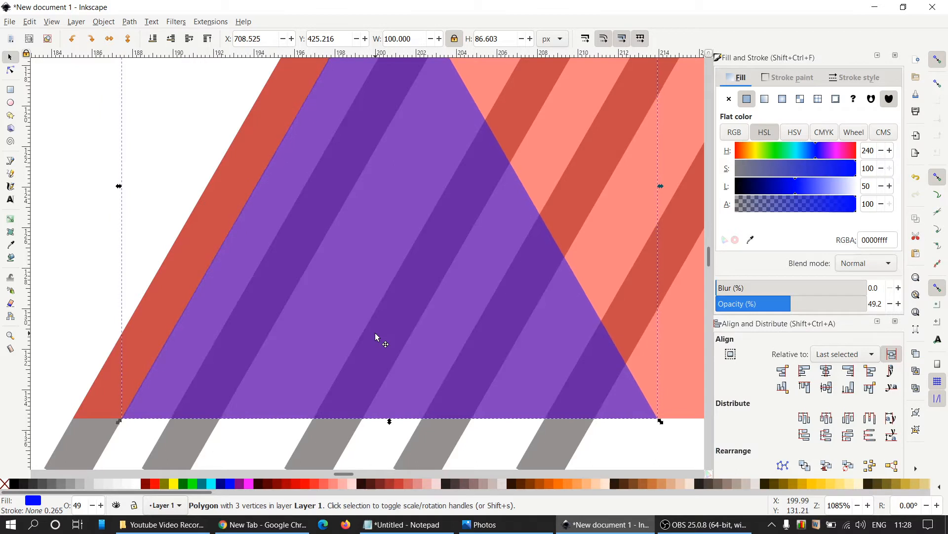
{"action": "scroll", "coordinate": [339, 321], "scroll_direction": "up", "scroll_amount": 2}
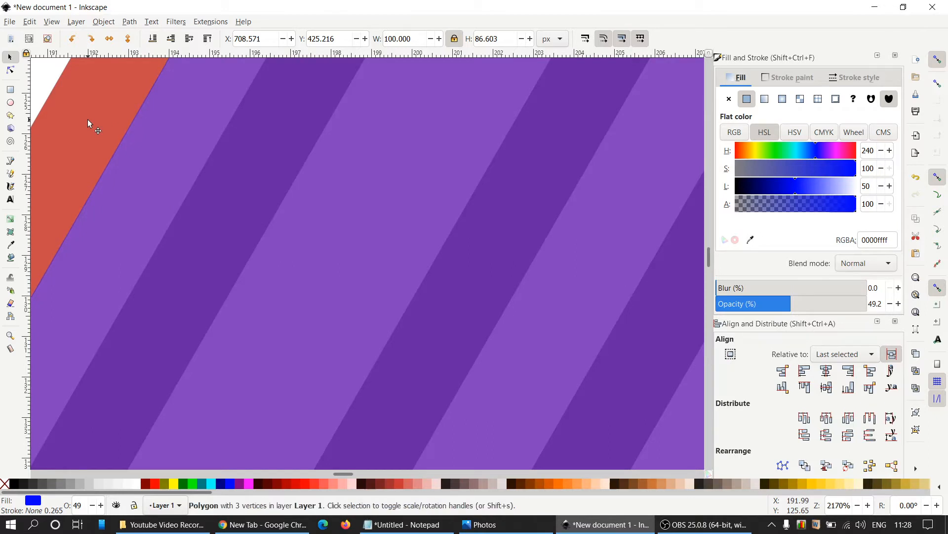
{"action": "key", "text": "alt+Right"}
{"action": "key", "text": "alt+Right"}
{"action": "key", "text": "alt+Right"}
Move the rightmost slanted bar 12 px right toward the blue triangle's lower-right corner, to about X 794.16 px
{"action": "scroll", "coordinate": [87, 120], "scroll_direction": "down", "scroll_amount": 3, "text": "ctrl"}
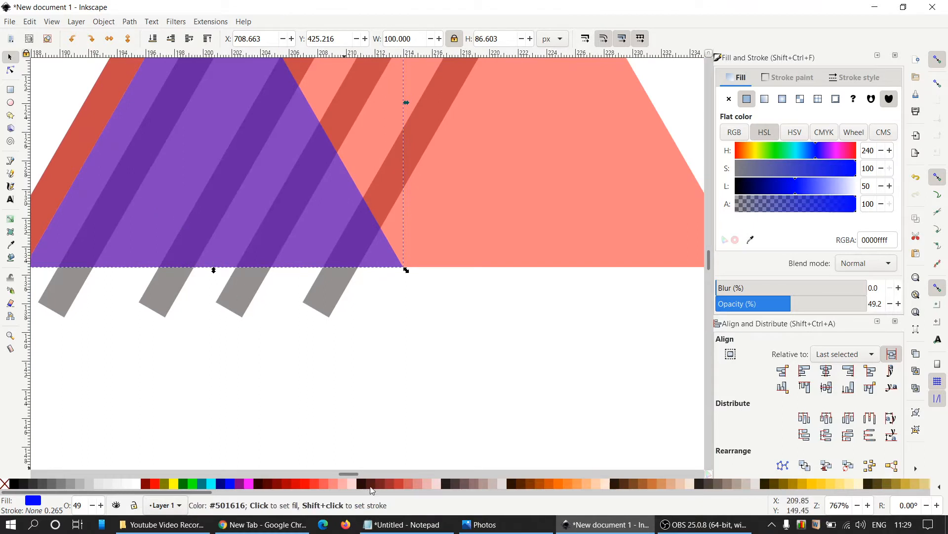
{"action": "scroll", "coordinate": [353, 478], "scroll_direction": "left", "scroll_amount": 11}
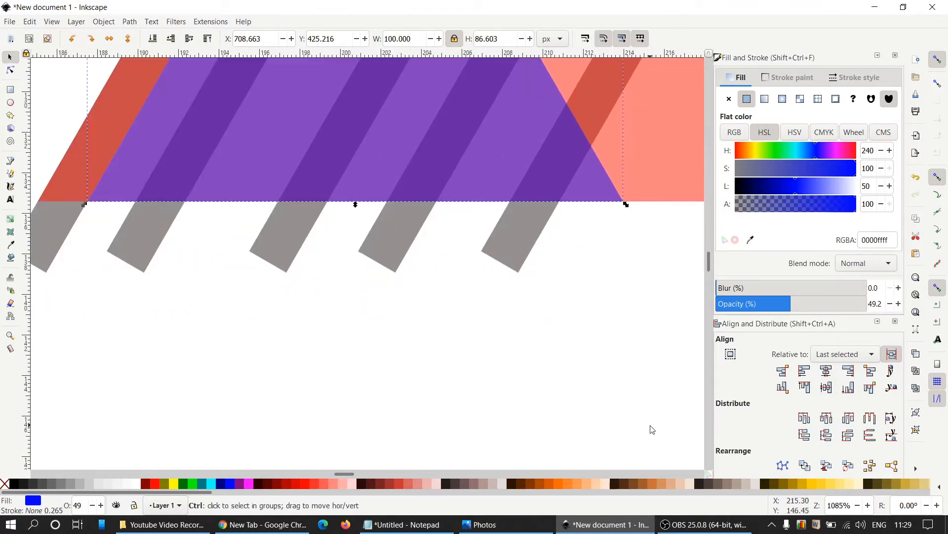
{"action": "scroll", "coordinate": [652, 428], "scroll_direction": "down", "scroll_amount": 3}
{"action": "scroll", "coordinate": [652, 429], "scroll_direction": "down", "scroll_amount": 1, "text": "ctrl"}
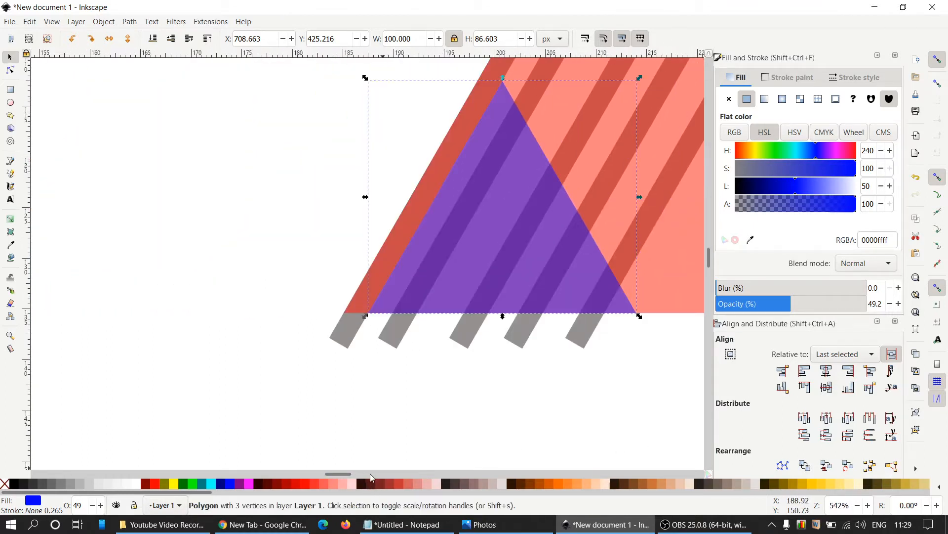
{"action": "scroll", "coordinate": [346, 475], "scroll_direction": "right", "scroll_amount": 8}
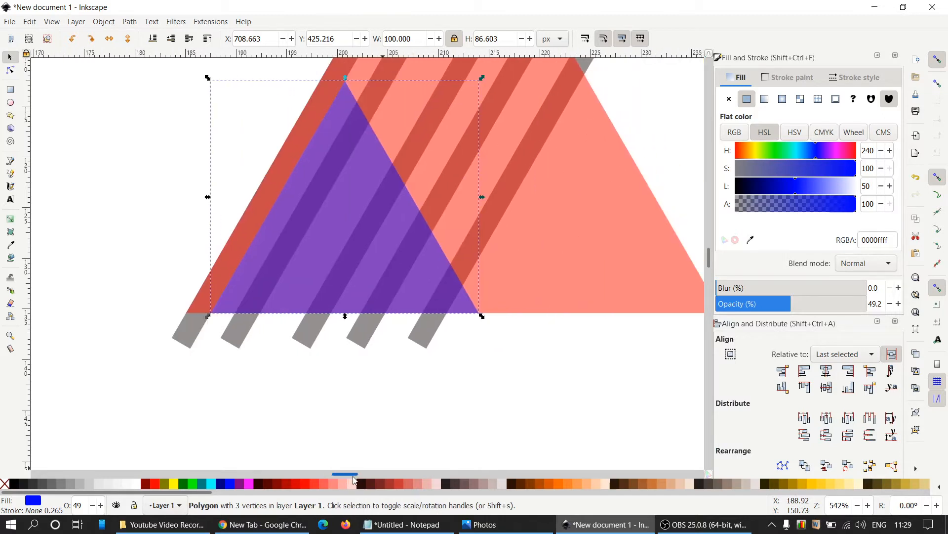
{"action": "left_click", "coordinate": [430, 341]}
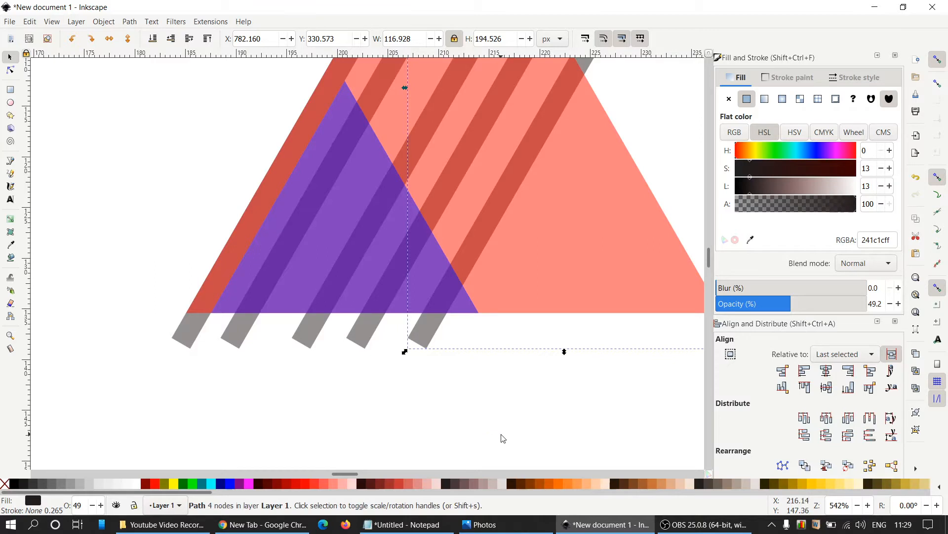
{"action": "scroll", "coordinate": [494, 440], "scroll_direction": "up", "scroll_amount": 2}
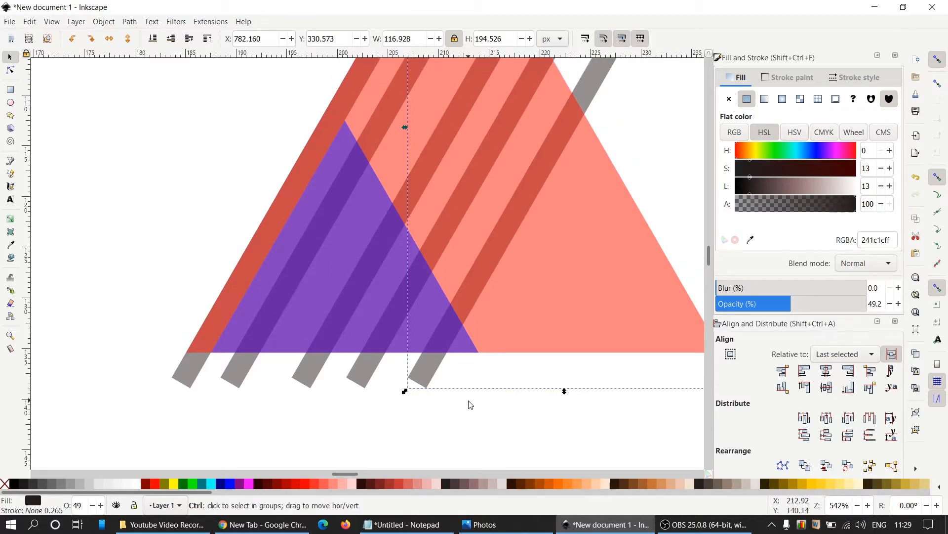
{"action": "scroll", "coordinate": [470, 405], "scroll_direction": "up", "scroll_amount": 2, "text": "ctrl"}
{"action": "scroll", "coordinate": [470, 404], "scroll_direction": "up", "scroll_amount": 1, "text": "ctrl"}
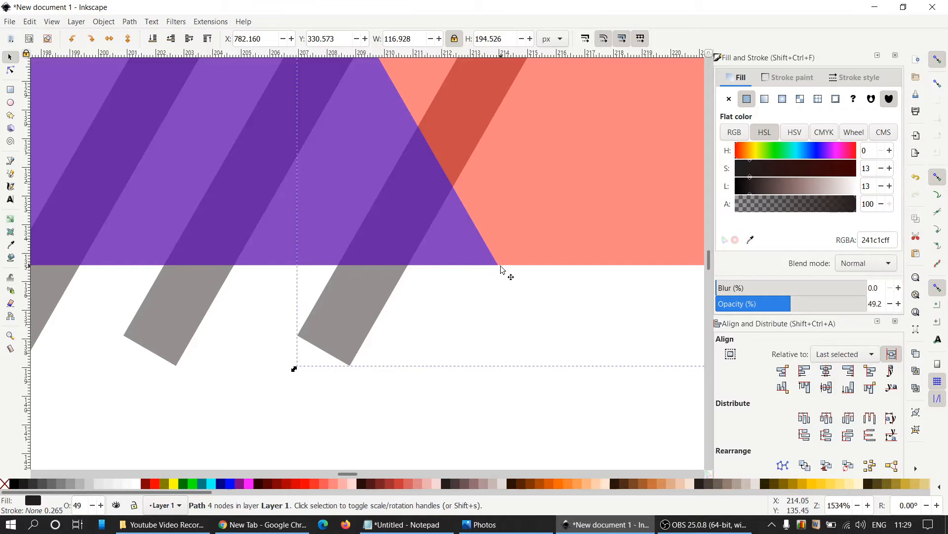
{"action": "scroll", "coordinate": [498, 281], "scroll_direction": "up", "scroll_amount": 2, "text": "ctrl"}
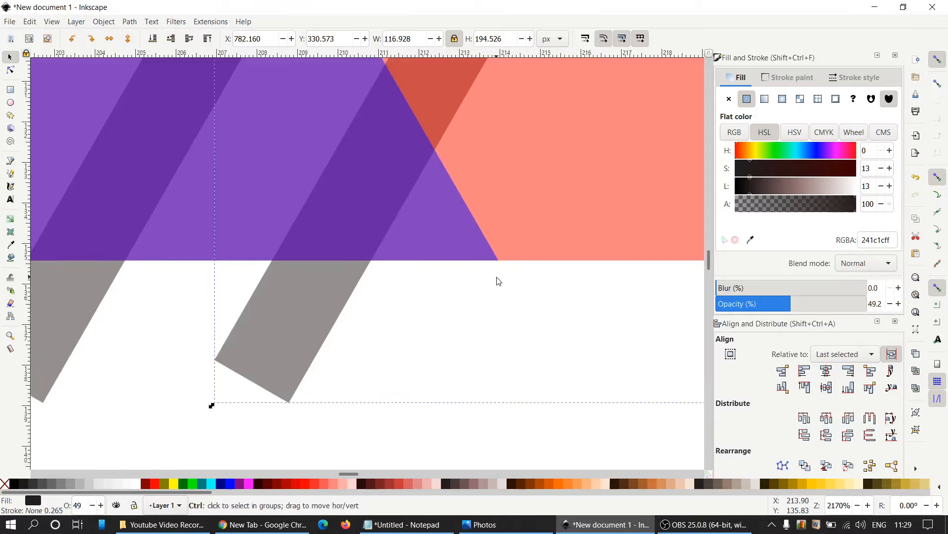
{"action": "key", "text": "Right"}
{"action": "key", "text": "Right"}
{"action": "key", "text": "Right"}
{"action": "key", "text": "Right"}
{"action": "key", "text": "Right"}
{"action": "key", "text": "Right"}
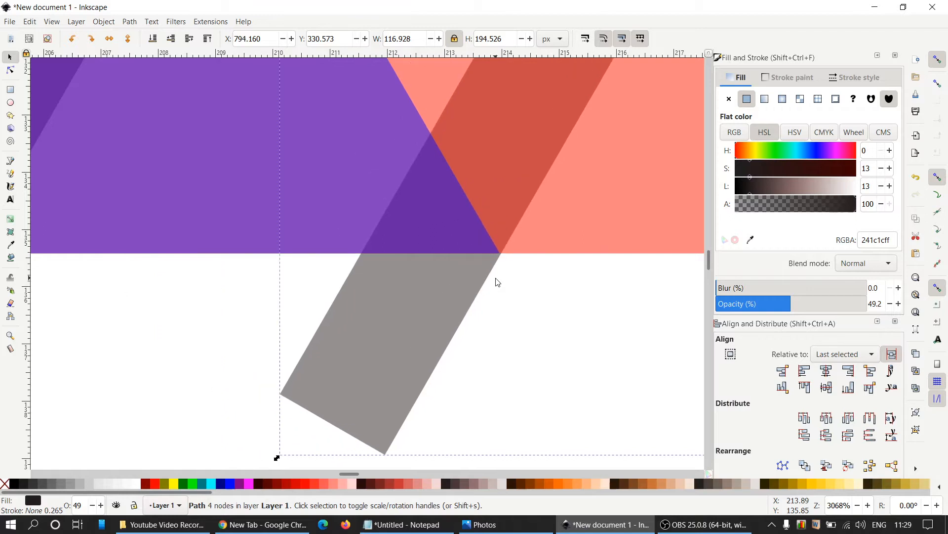
Nudge the rightmost bar slightly left, to about X 793.9 px
{"action": "key", "text": "alt+Left"}
{"action": "key", "text": "alt+Left"}
{"action": "key", "text": "alt+Left"}
{"action": "key", "text": "alt+Left"}
{"action": "key", "text": "alt+Left"}
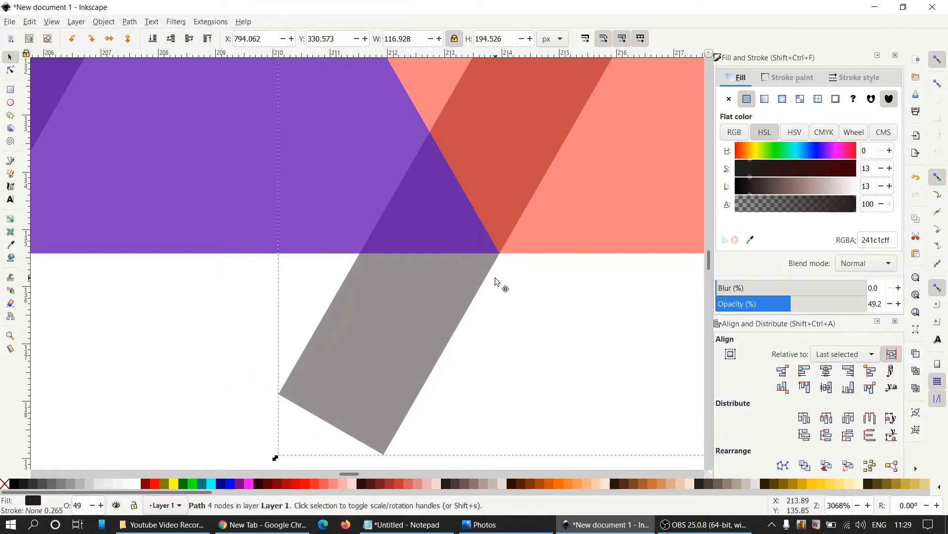
{"action": "key", "text": "alt+Left"}
{"action": "key", "text": "alt+Left"}
{"action": "key", "text": "alt+Left"}
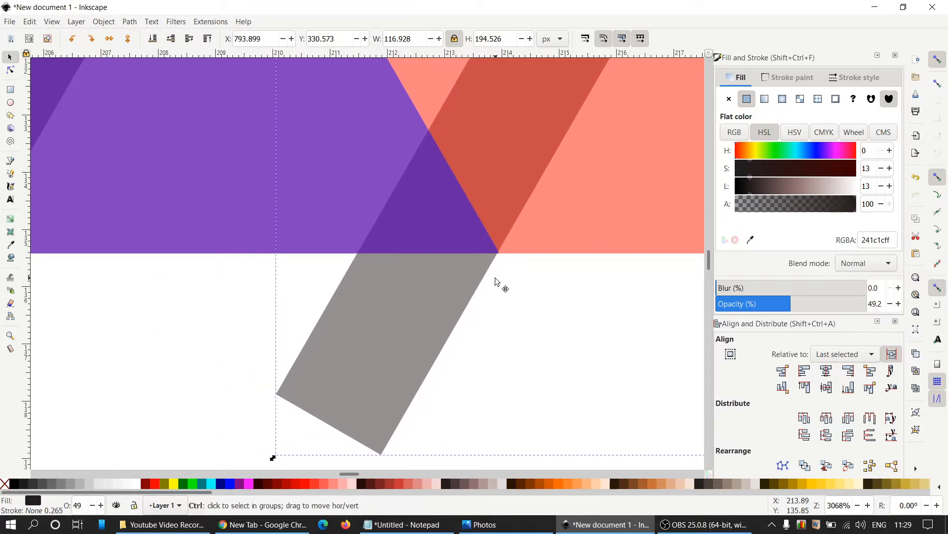
Nudge the rightmost bar right to about X 794.04 px so its right edge meets the blue triangle's lower-right corner exactly
{"action": "scroll", "coordinate": [515, 290], "scroll_direction": "up", "scroll_amount": 2, "text": "ctrl"}
{"action": "scroll", "coordinate": [515, 288], "scroll_direction": "up", "scroll_amount": 2, "text": "ctrl"}
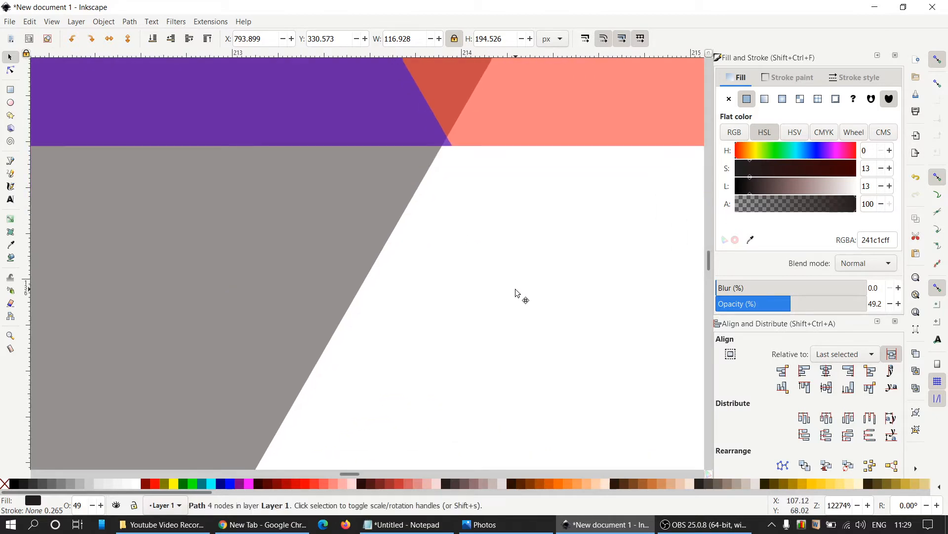
{"action": "key", "text": "alt+Right"}
{"action": "key", "text": "alt+Right"}
{"action": "key", "text": "alt+Right"}
{"action": "key", "text": "alt+Right"}
{"action": "key", "text": "alt+Right"}
{"action": "key", "text": "alt+Right"}
{"action": "key", "text": "alt+Right"}
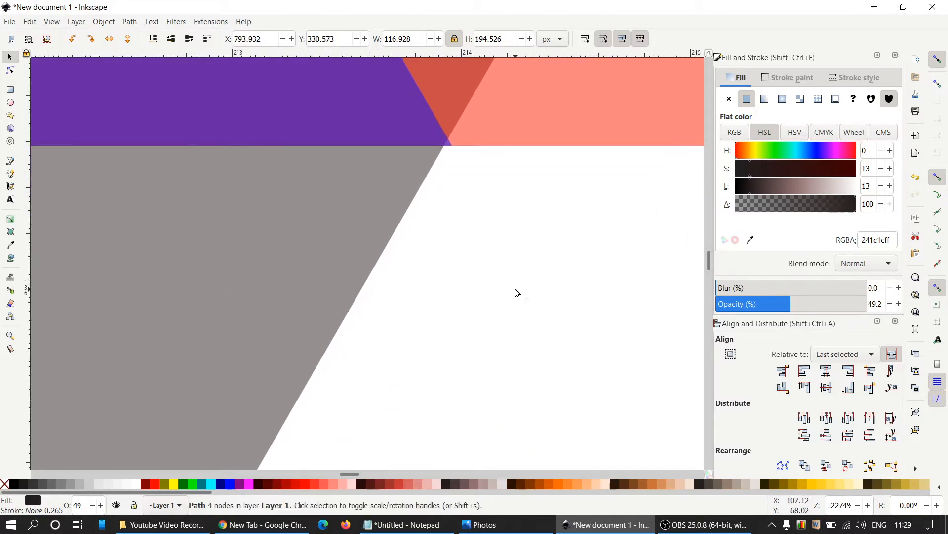
{"action": "key", "text": "alt+Right"}
{"action": "key", "text": "alt+Right"}
{"action": "key", "text": "alt+Right"}
{"action": "key", "text": "alt+Right"}
{"action": "key", "text": "alt+Right"}
{"action": "key", "text": "alt+Right"}
{"action": "key", "text": "alt+Right"}
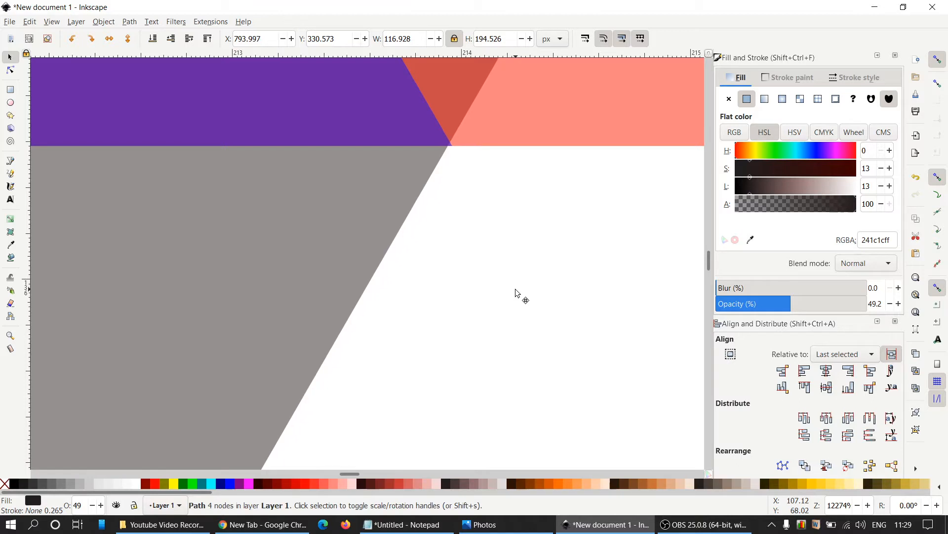
{"action": "key", "text": "alt+Right"}
{"action": "key", "text": "alt+Right"}
{"action": "key", "text": "alt+Right"}
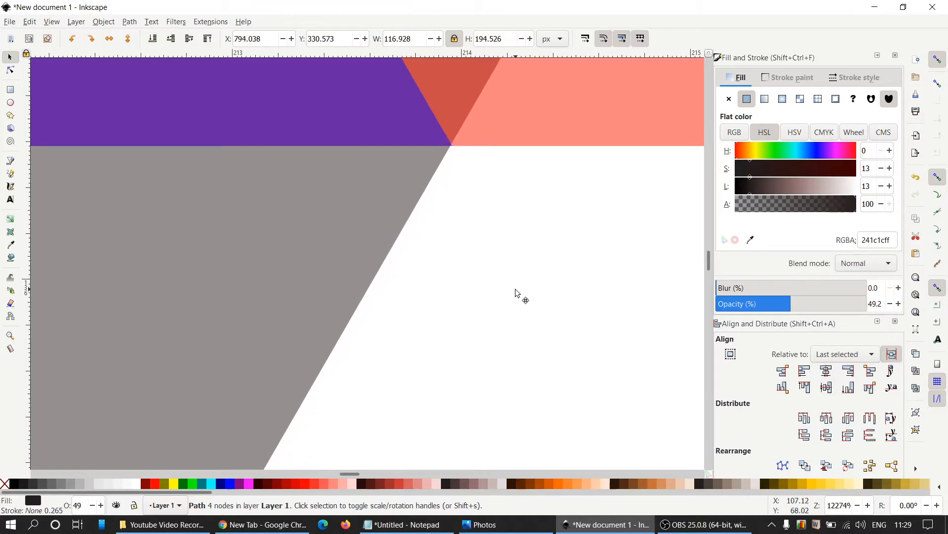
Distribute all five slanted bars with equal horizontal gaps between them and clear the selection
{"action": "scroll", "coordinate": [516, 292], "scroll_direction": "down", "scroll_amount": 12, "text": "ctrl"}
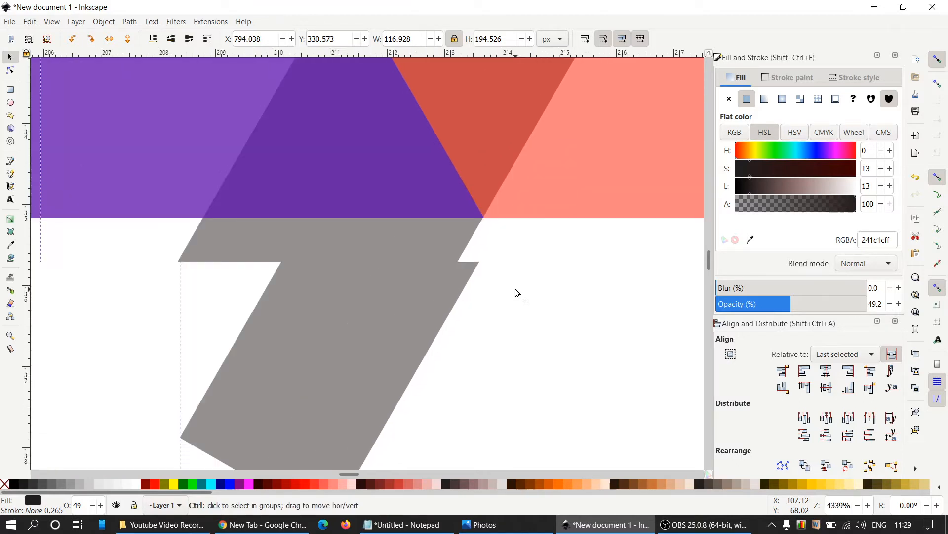
{"action": "scroll", "coordinate": [516, 293], "scroll_direction": "down", "scroll_amount": 3, "text": "ctrl"}
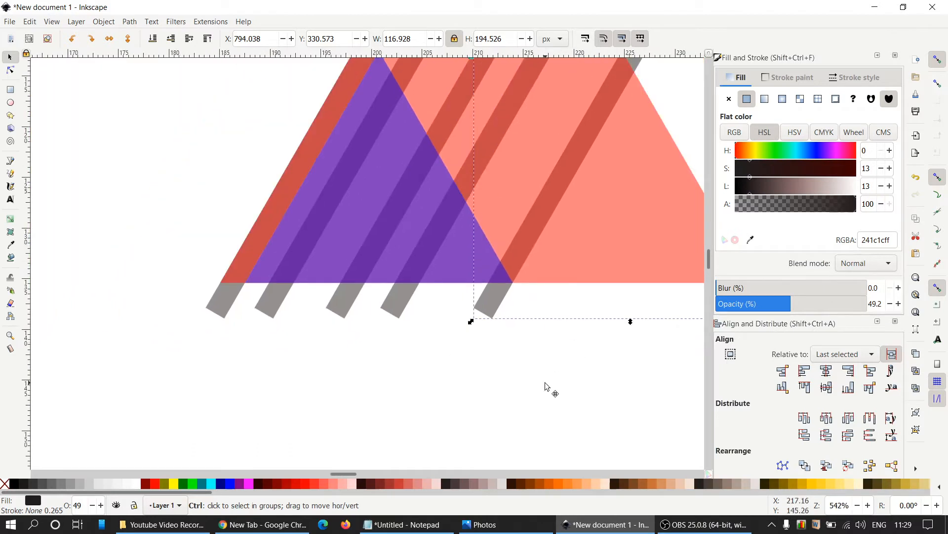
{"action": "scroll", "coordinate": [553, 379], "scroll_direction": "down", "scroll_amount": 1, "text": "ctrl"}
{"action": "scroll", "coordinate": [360, 473], "scroll_direction": "right", "scroll_amount": 3}
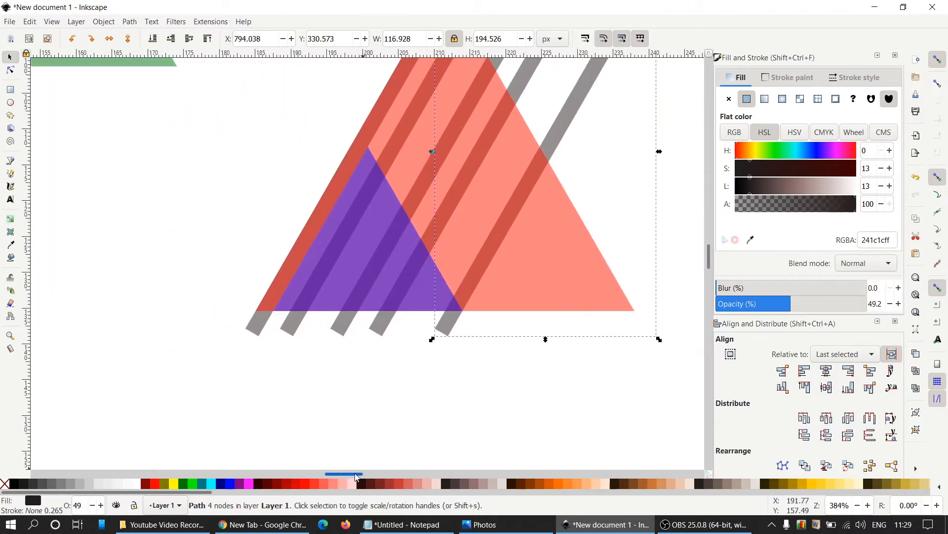
{"action": "scroll", "coordinate": [439, 431], "scroll_direction": "down", "scroll_amount": 2}
{"action": "scroll", "coordinate": [439, 430], "scroll_direction": "up", "scroll_amount": 5}
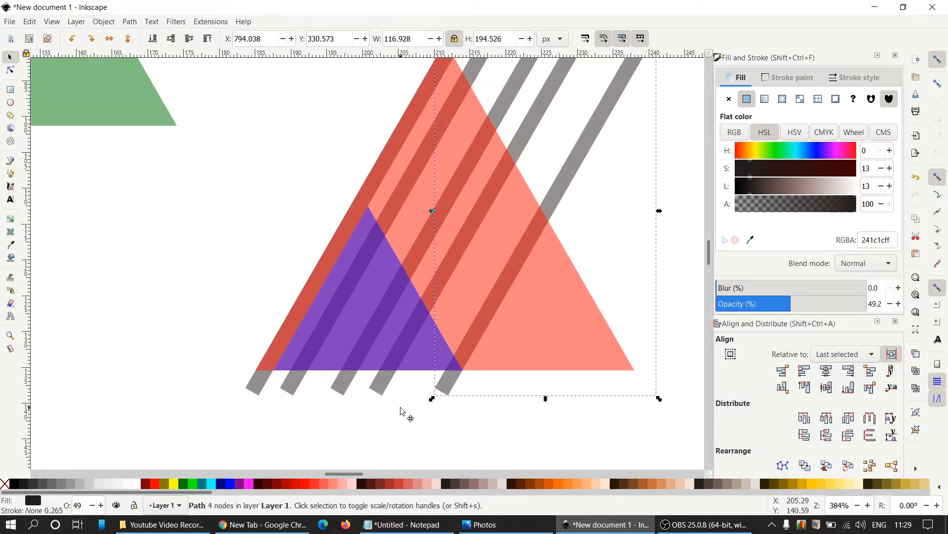
{"action": "left_click", "coordinate": [390, 389], "text": "shift"}
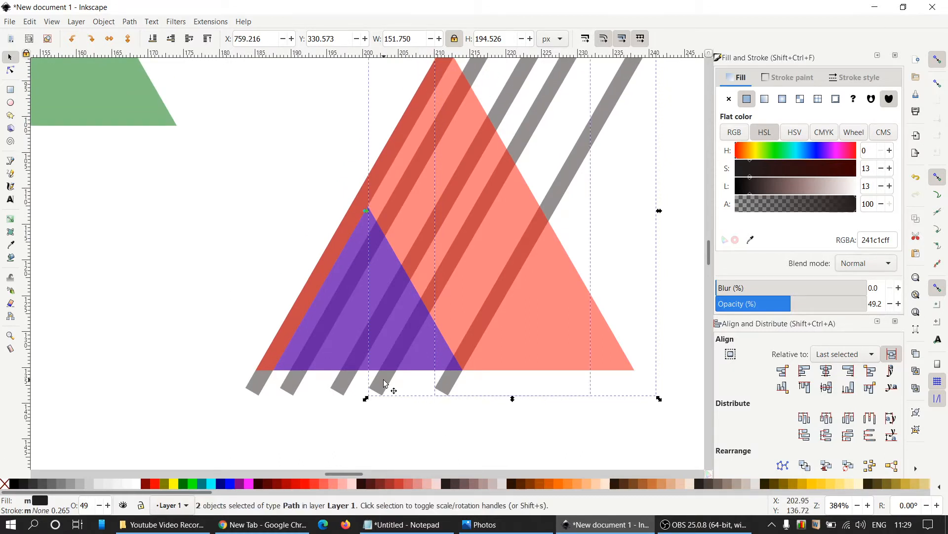
{"action": "left_click", "coordinate": [345, 384], "text": "shift"}
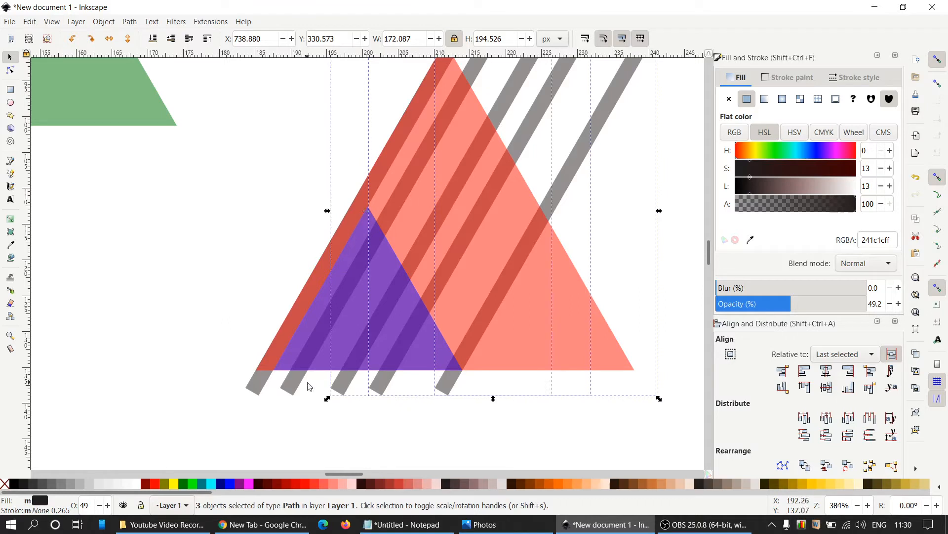
{"action": "left_click", "coordinate": [291, 386], "text": "shift"}
{"action": "left_click", "coordinate": [255, 384], "text": "shift"}
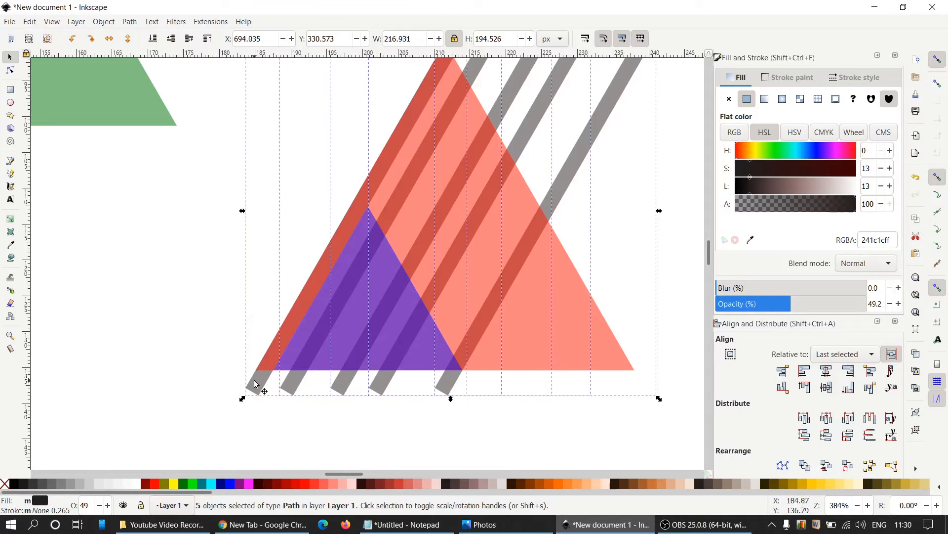
{"action": "left_click", "coordinate": [874, 421]}
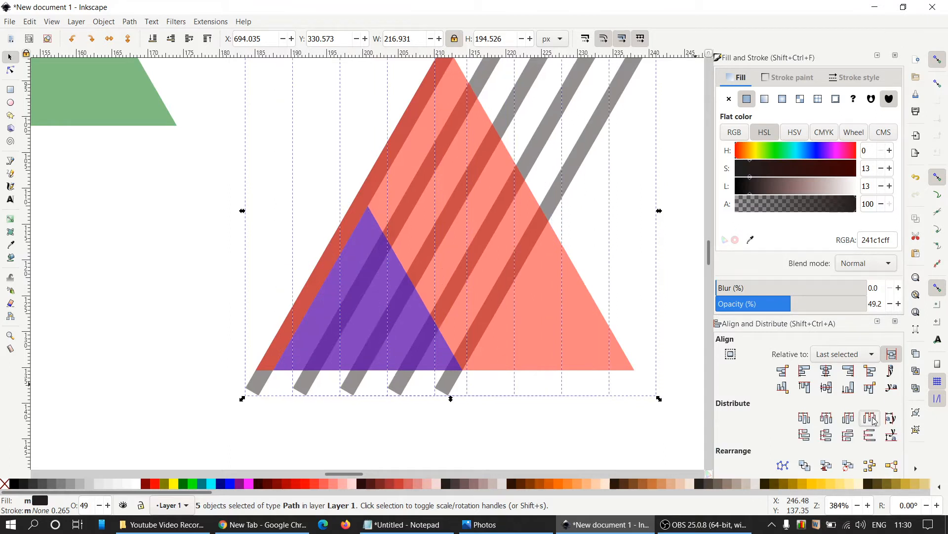
{"action": "left_click", "coordinate": [492, 442]}
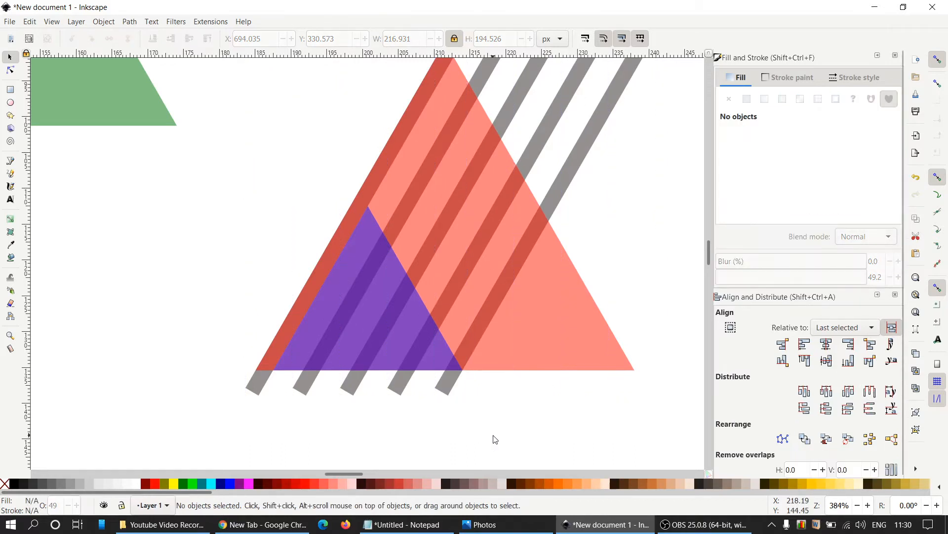
Combine the five slanted bars into a single path and clear the selection
{"action": "scroll", "coordinate": [494, 439], "scroll_direction": "down", "scroll_amount": 2}
{"action": "scroll", "coordinate": [494, 438], "scroll_direction": "up", "scroll_amount": 3}
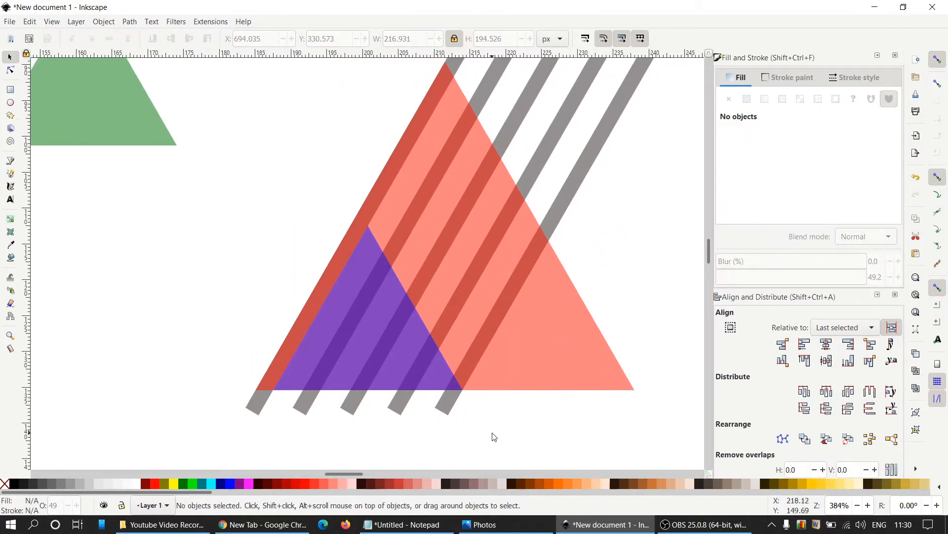
{"action": "scroll", "coordinate": [624, 247], "scroll_direction": "up", "scroll_amount": 2}
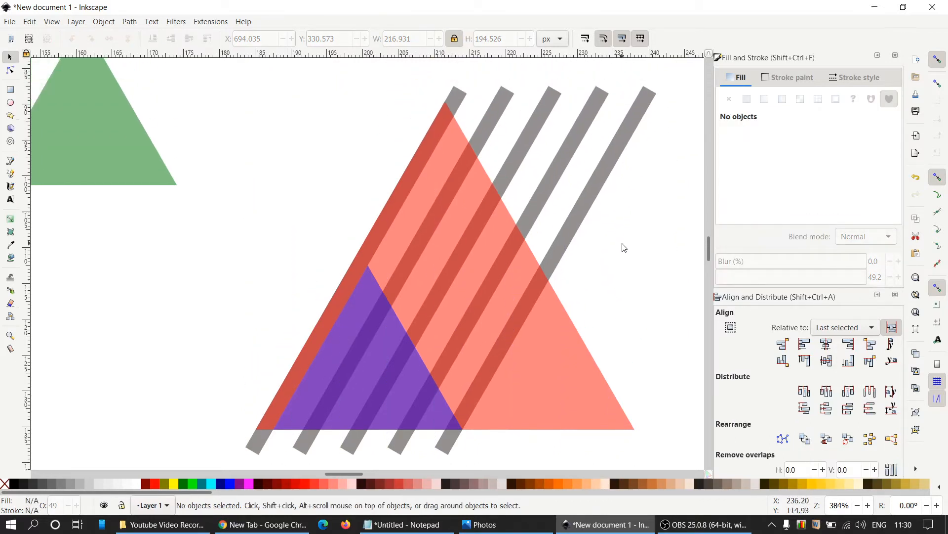
{"action": "left_click", "coordinate": [605, 184]}
{"action": "left_click", "coordinate": [557, 163], "text": "shift"}
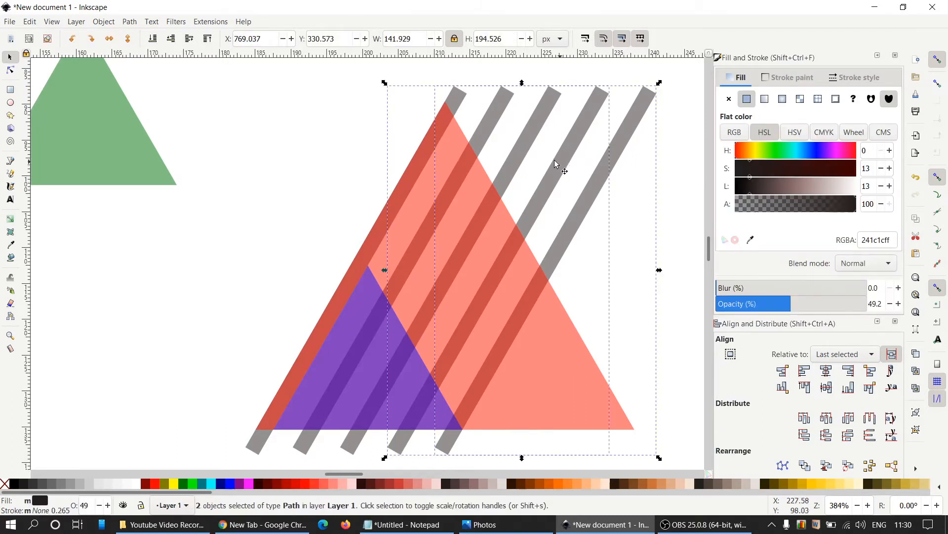
{"action": "left_click", "coordinate": [523, 148], "text": "shift"}
{"action": "left_click", "coordinate": [486, 127], "text": "shift"}
{"action": "left_click", "coordinate": [457, 109], "text": "shift"}
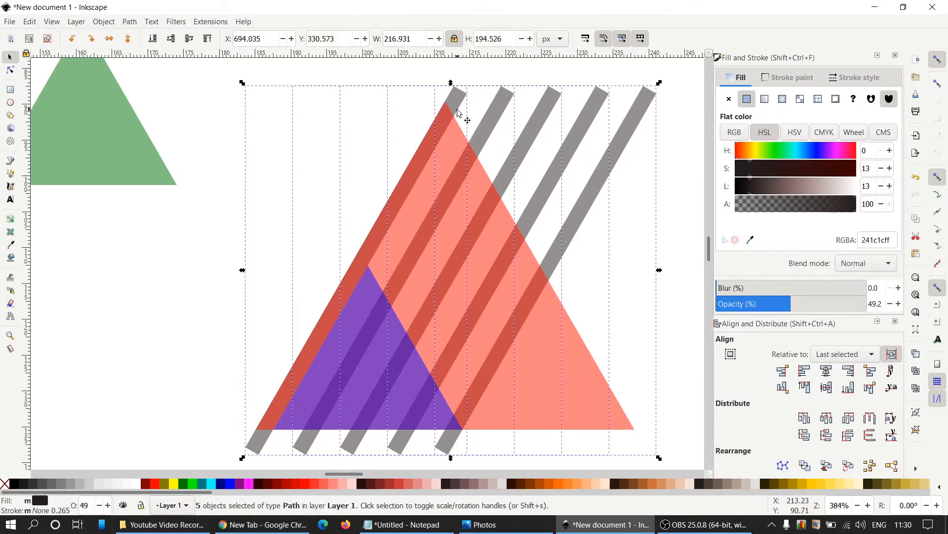
{"action": "left_click", "coordinate": [129, 22]}
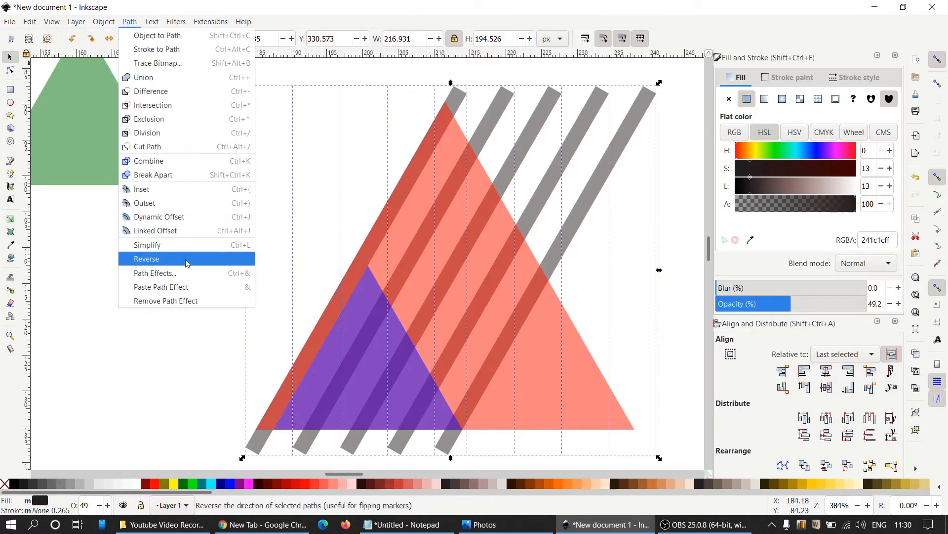
{"action": "left_click", "coordinate": [186, 161]}
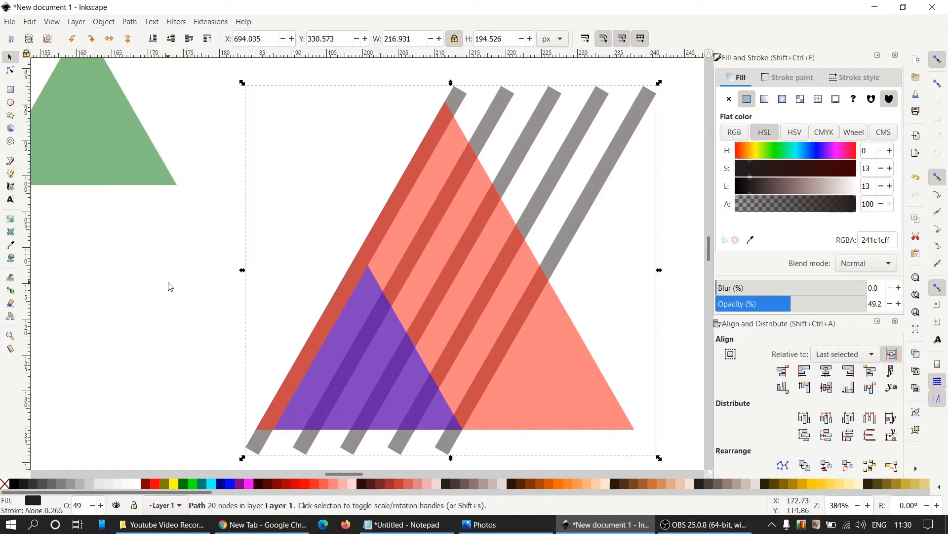
{"action": "scroll", "coordinate": [170, 286], "scroll_direction": "down", "scroll_amount": 2, "text": "ctrl"}
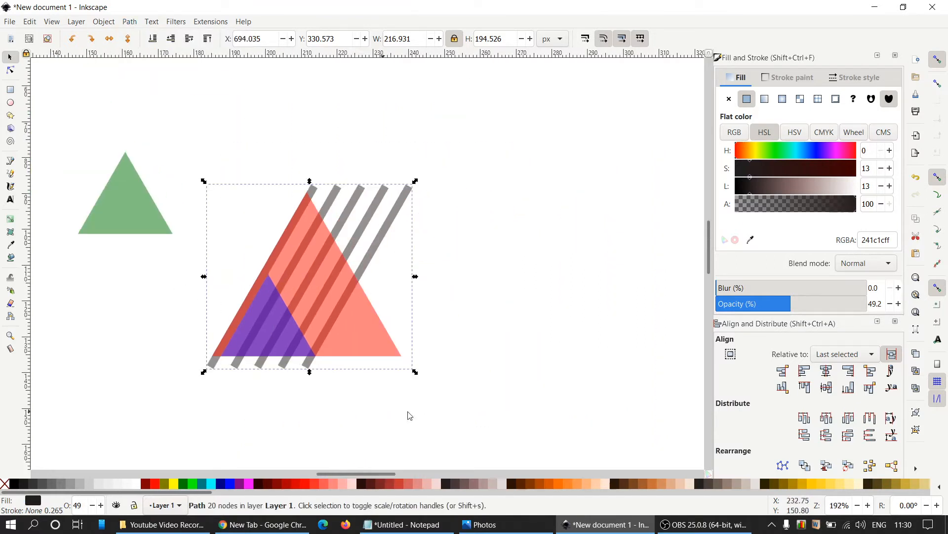
{"action": "left_click", "coordinate": [463, 352]}
Move the blue triangle off the red triangle to the far side of the green one, at about X 471.58, Y 294.32 px
{"action": "scroll", "coordinate": [477, 321], "scroll_direction": "up", "scroll_amount": 1, "text": "ctrl"}
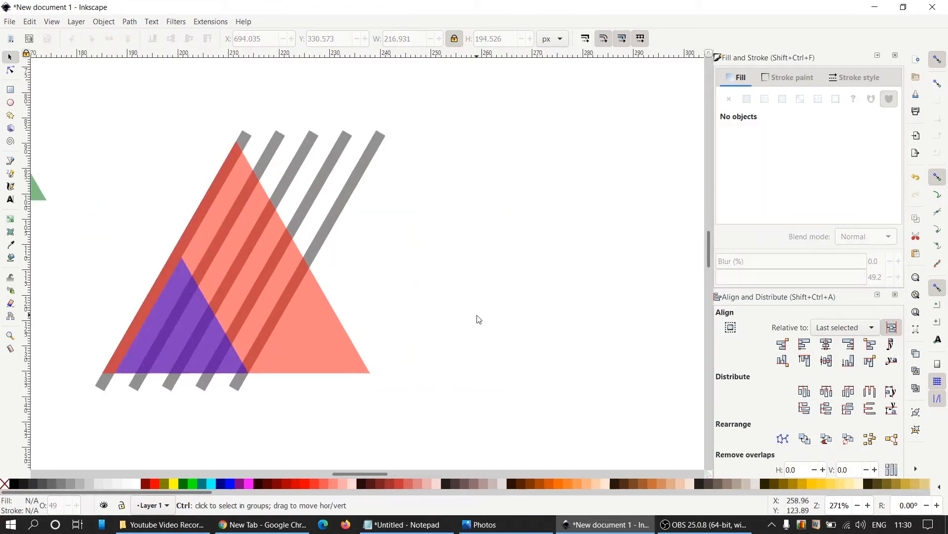
{"action": "left_click", "coordinate": [180, 329]}
{"action": "left_click_drag", "start_coordinate": [183, 326], "coordinate": [95, 129]}
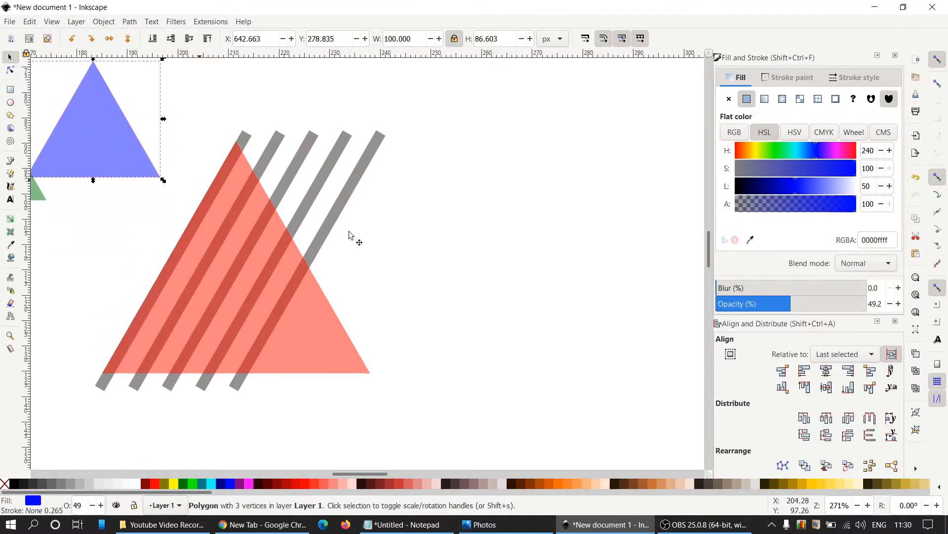
{"action": "left_click", "coordinate": [462, 262]}
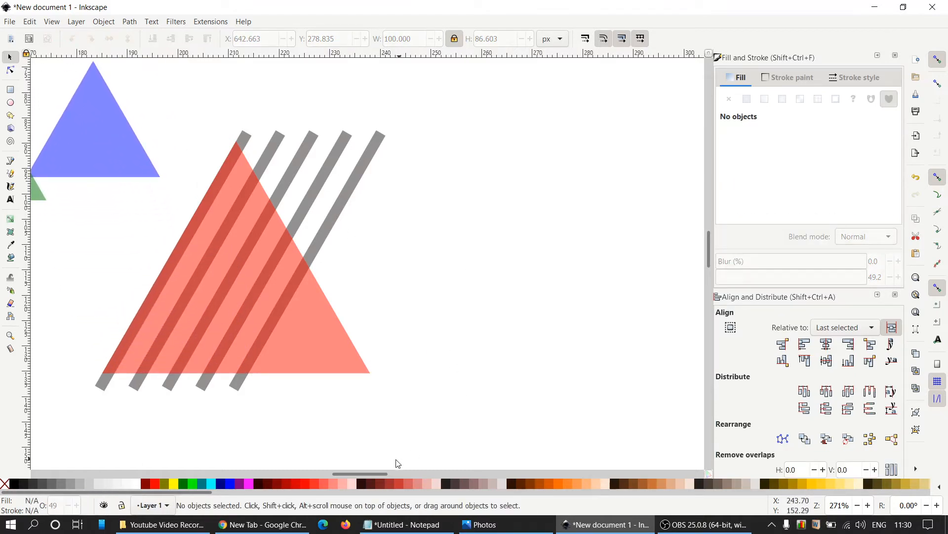
{"action": "left_click_drag", "start_coordinate": [386, 474], "coordinate": [367, 474]}
{"action": "left_click_drag", "start_coordinate": [318, 147], "coordinate": [81, 168]}
{"action": "left_click", "coordinate": [279, 283]}
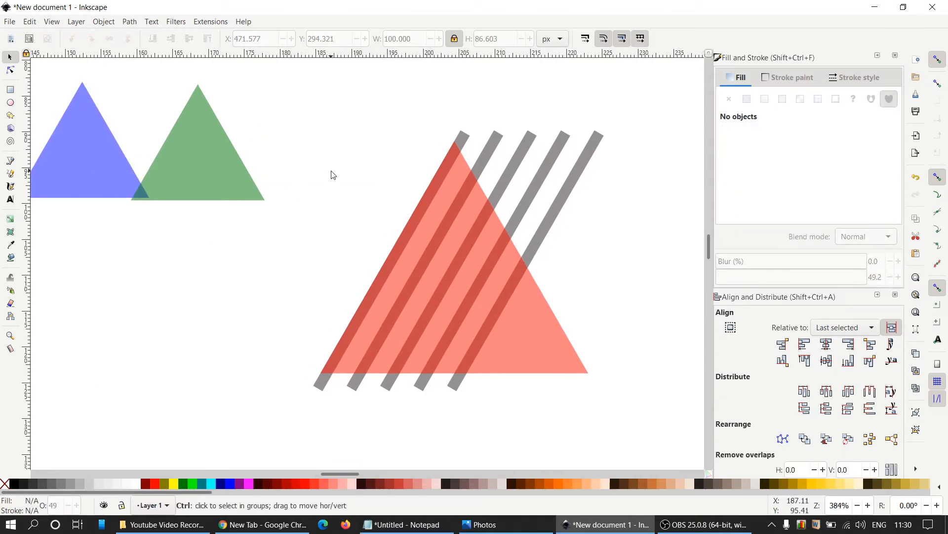
Draw a rectangle about 114.7 × 42.5 mm over the upper part of the red triangle and fill it with yellow
{"action": "scroll", "coordinate": [333, 175], "scroll_direction": "down", "scroll_amount": 3}
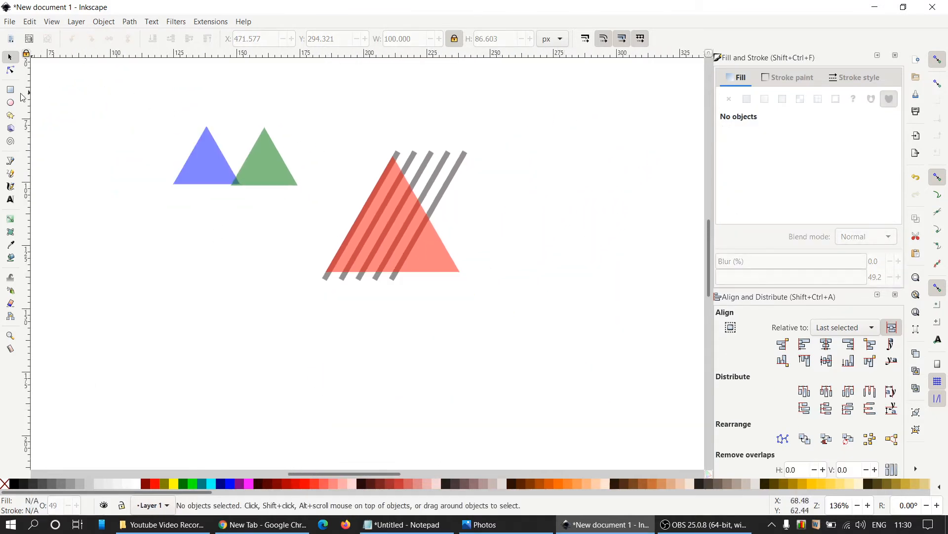
{"action": "left_click", "coordinate": [11, 90]}
{"action": "mouse_move", "coordinate": [346, 85]}
{"action": "left_mouse_down"}
{"action": "mouse_move", "coordinate": [342, 126]}
{"action": "mouse_move", "coordinate": [607, 167]}
{"action": "mouse_move", "coordinate": [638, 194]}
{"action": "left_mouse_up"}
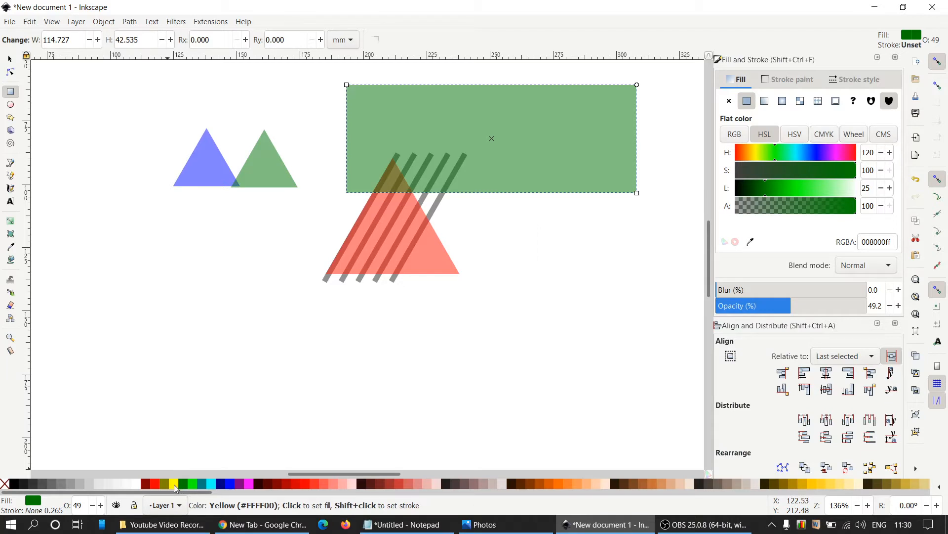
{"action": "left_click", "coordinate": [176, 488]}
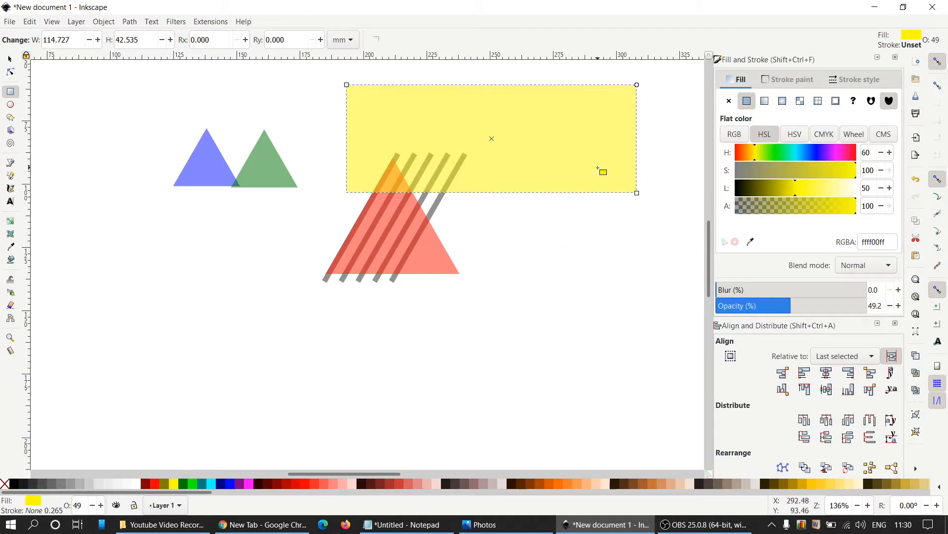
Rotate the yellow rectangle parallel to the red triangle's right side and move it close to that side, to about X 713.84, Y 105.98 px
{"action": "left_click", "coordinate": [12, 60]}
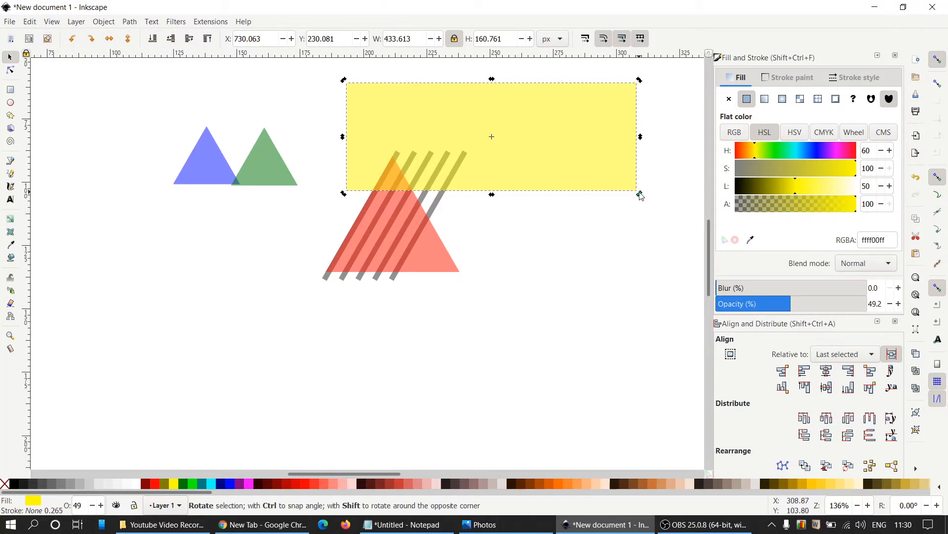
{"action": "left_click_drag", "start_coordinate": [641, 197], "coordinate": [535, 263]}
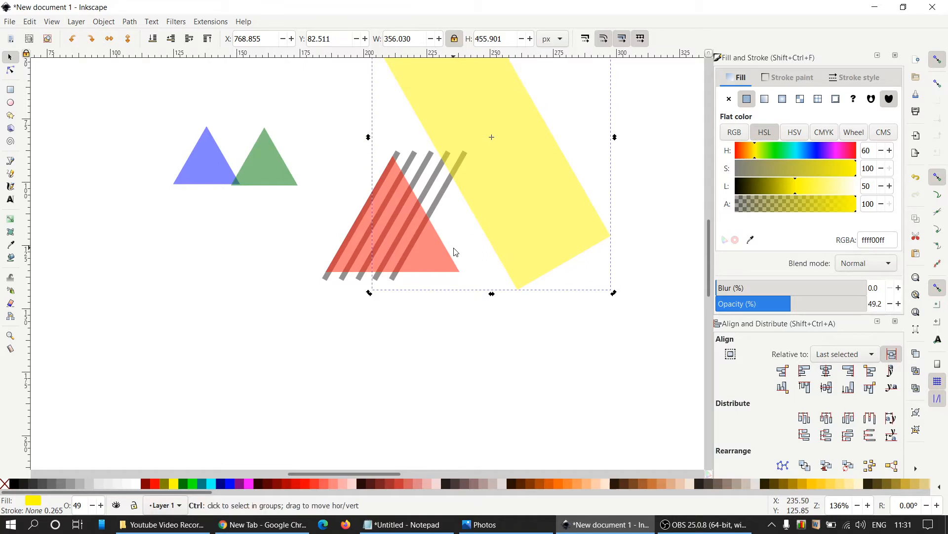
{"action": "scroll", "coordinate": [455, 252], "scroll_direction": "up", "scroll_amount": 3}
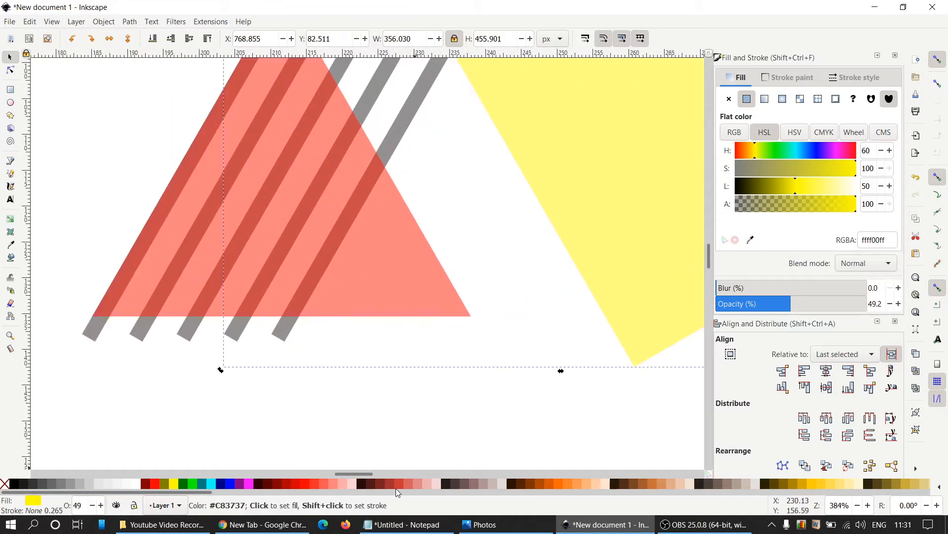
{"action": "left_click_drag", "start_coordinate": [369, 472], "coordinate": [377, 472]}
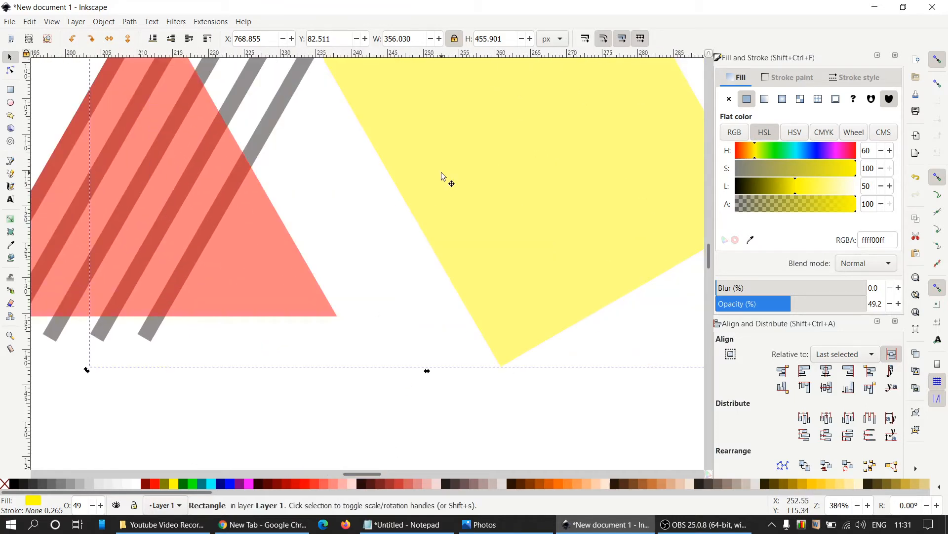
{"action": "left_click_drag", "start_coordinate": [440, 172], "coordinate": [333, 215]}
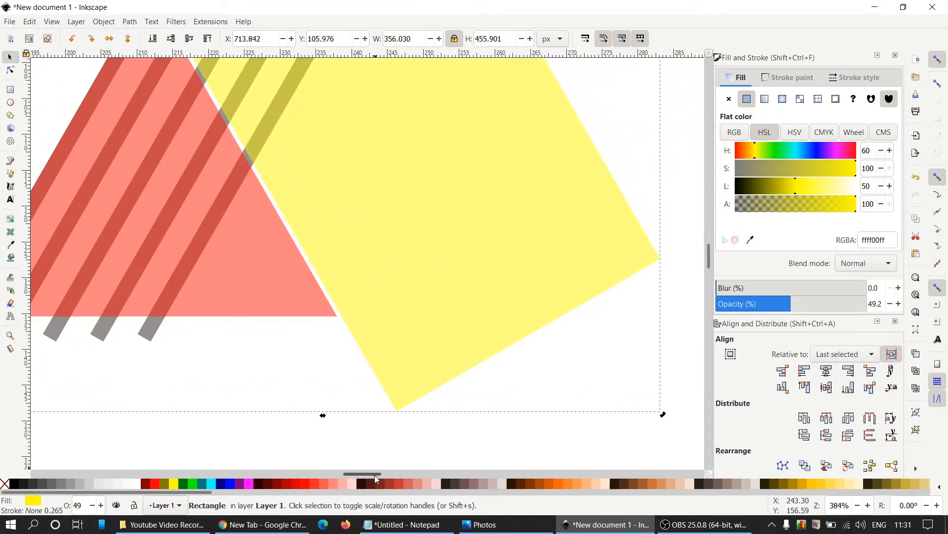
Nudge the yellow rectangle left to about X 711.47 px so its edge meets the red triangle's right side exactly
{"action": "left_click_drag", "start_coordinate": [375, 475], "coordinate": [360, 476]}
{"action": "scroll", "coordinate": [498, 243], "scroll_direction": "up", "scroll_amount": 3}
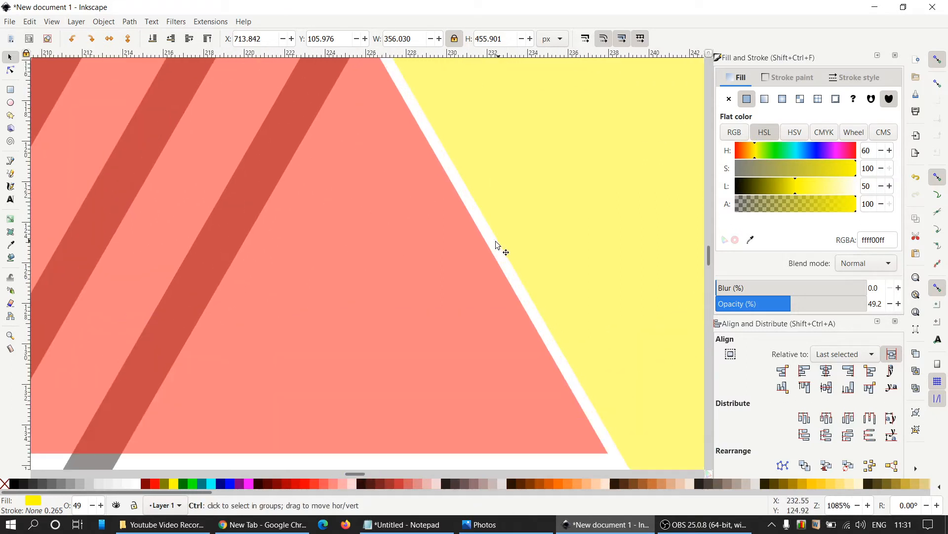
{"action": "scroll", "coordinate": [429, 284], "scroll_direction": "up", "scroll_amount": 10}
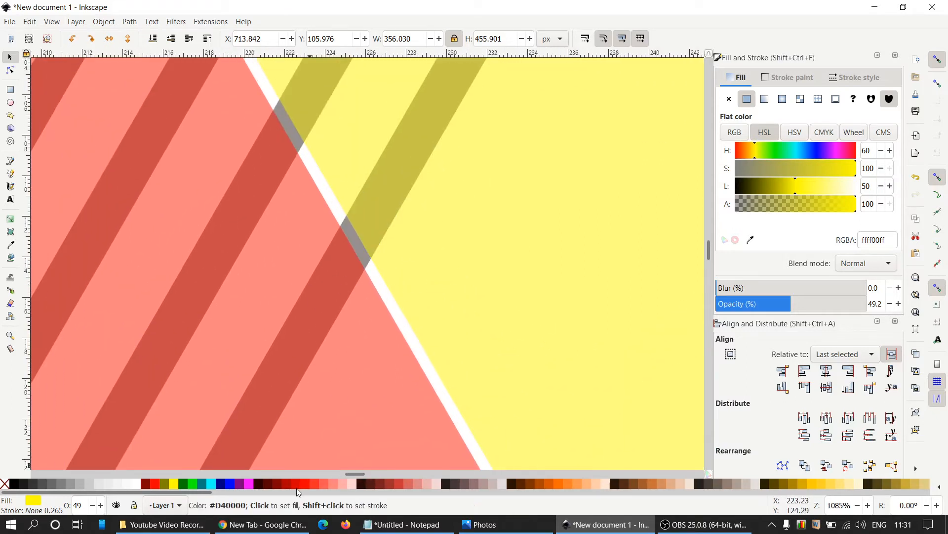
{"action": "left_click_drag", "start_coordinate": [356, 473], "coordinate": [351, 473]}
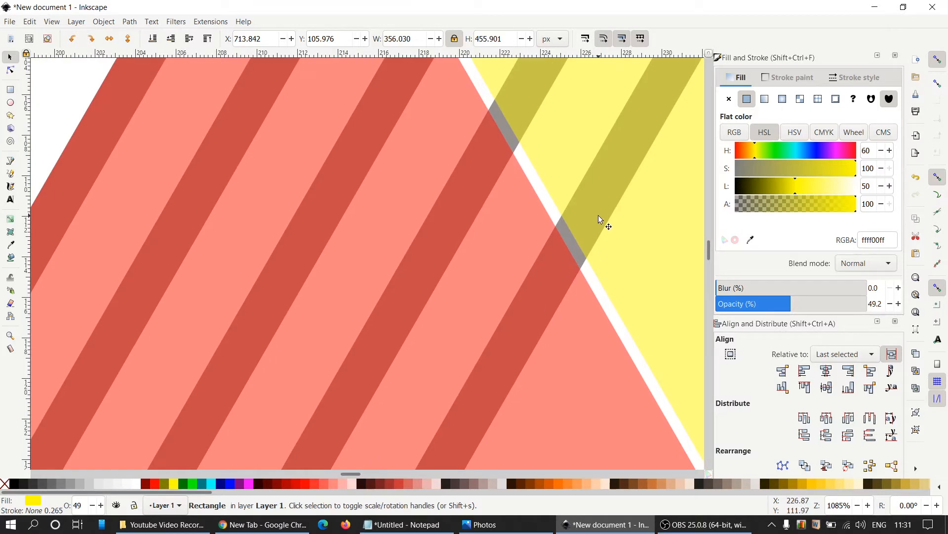
{"action": "key", "text": "alt+Left"}
{"action": "key", "text": "alt+Left"}
{"action": "key", "text": "Left"}
{"action": "key", "text": "alt+Left"}
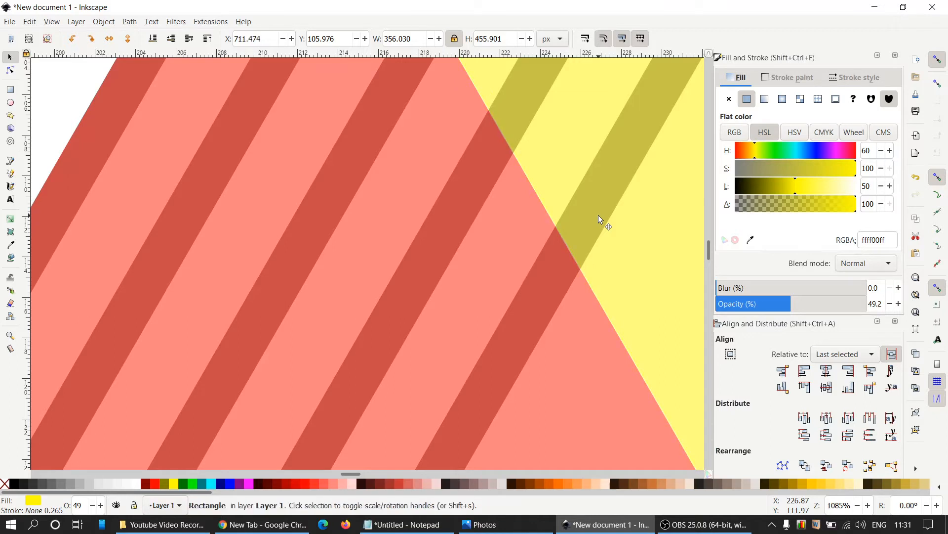
{"action": "scroll", "coordinate": [579, 202], "scroll_direction": "up", "scroll_amount": 2}
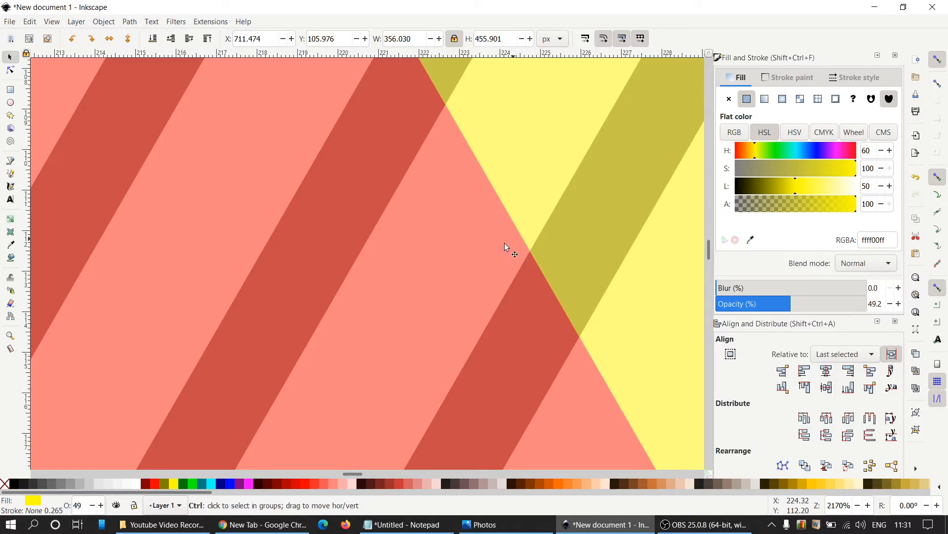
Lower the red triangle to the bottom of the stacking order, beneath the slanted bars
{"action": "scroll", "coordinate": [529, 228], "scroll_direction": "down", "scroll_amount": 6}
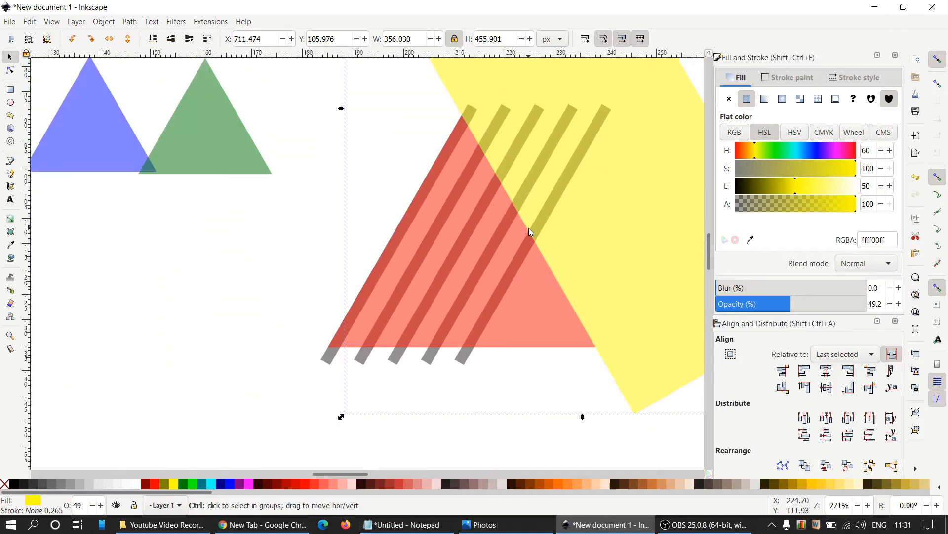
{"action": "left_click", "coordinate": [519, 297]}
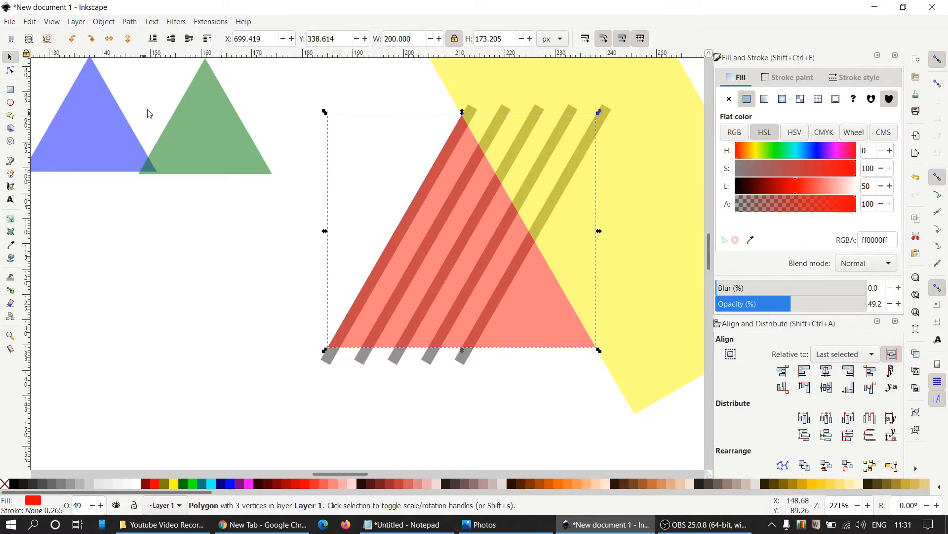
{"action": "left_click", "coordinate": [153, 38]}
Subtract the yellow rectangle from the combined bars with Difference to trim them along the red triangle's right side
{"action": "left_click", "coordinate": [419, 200]}
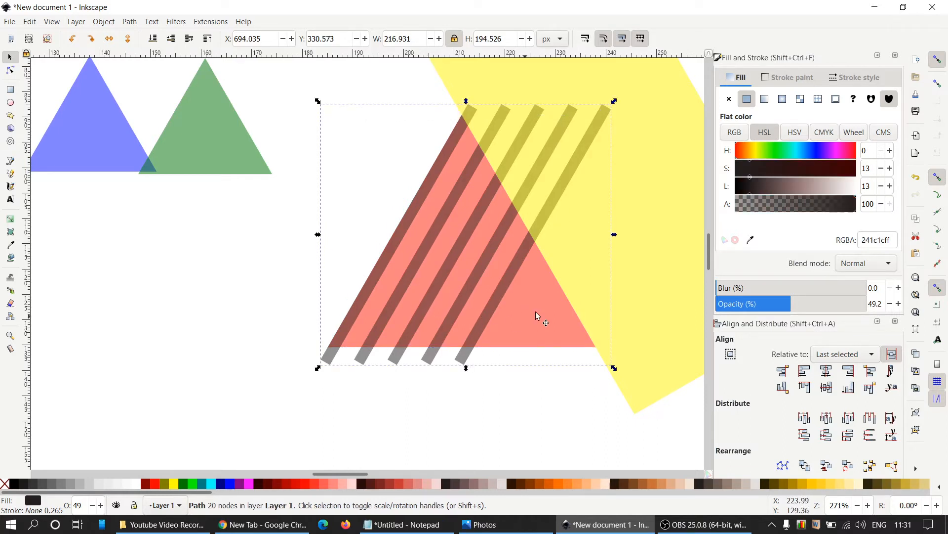
{"action": "key", "text": "shift"}
{"action": "left_click", "coordinate": [652, 223], "text": "shift"}
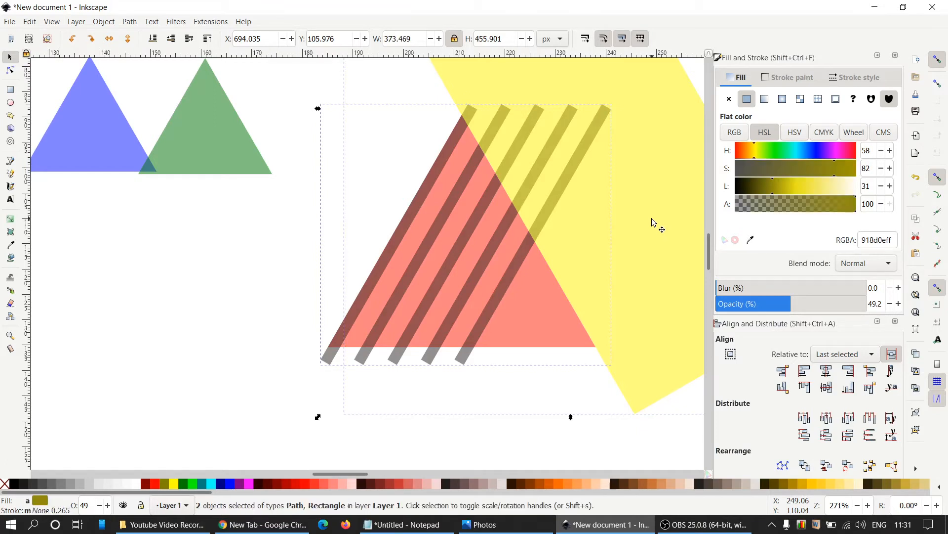
{"action": "left_click", "coordinate": [130, 22]}
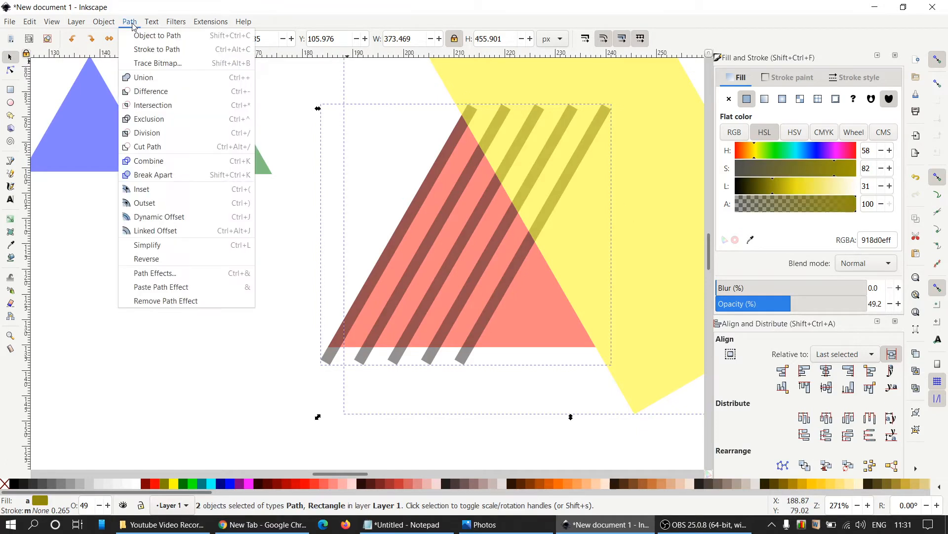
{"action": "left_click", "coordinate": [150, 92]}
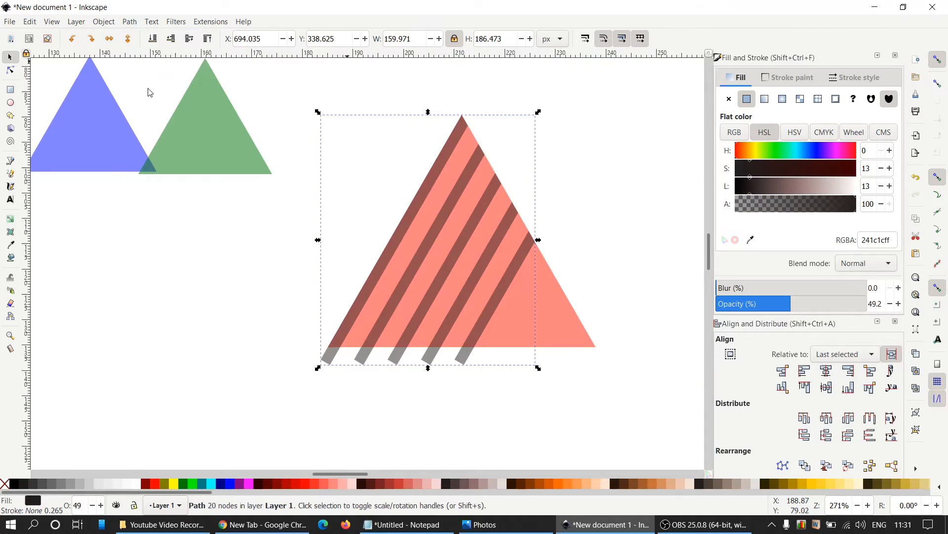
{"action": "left_click", "coordinate": [233, 277]}
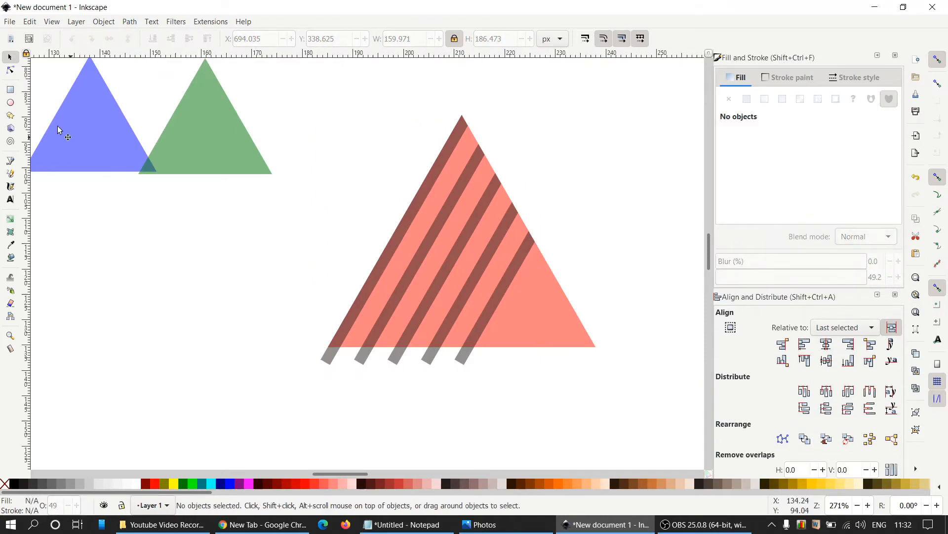
Draw a horizontal yellow rectangle about 100.1 × 15.6 mm below the red triangle and align its top edge to the triangle's base
{"action": "left_click", "coordinate": [10, 90]}
{"action": "mouse_move", "coordinate": [154, 371]}
{"action": "left_mouse_down"}
{"action": "mouse_move", "coordinate": [589, 418]}
{"action": "mouse_move", "coordinate": [661, 450]}
{"action": "left_mouse_up"}
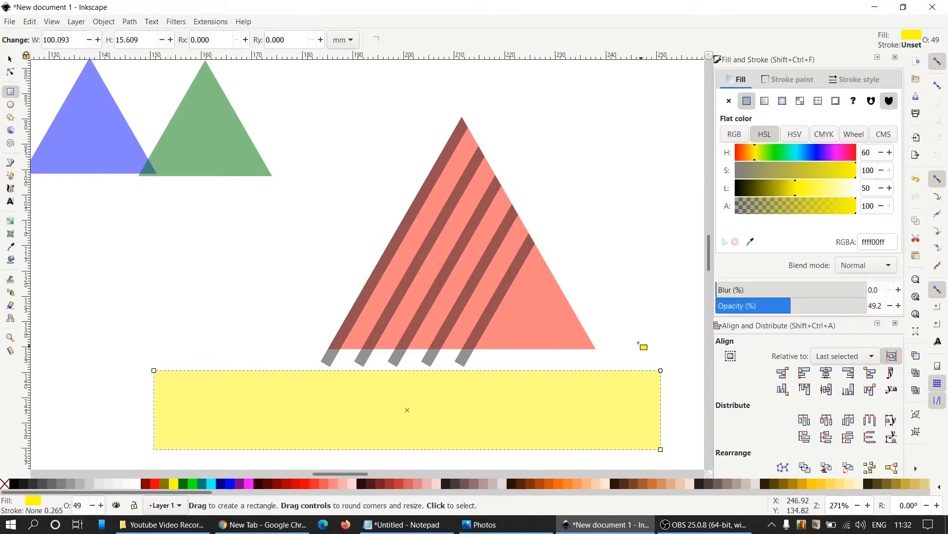
{"action": "left_click", "coordinate": [10, 58]}
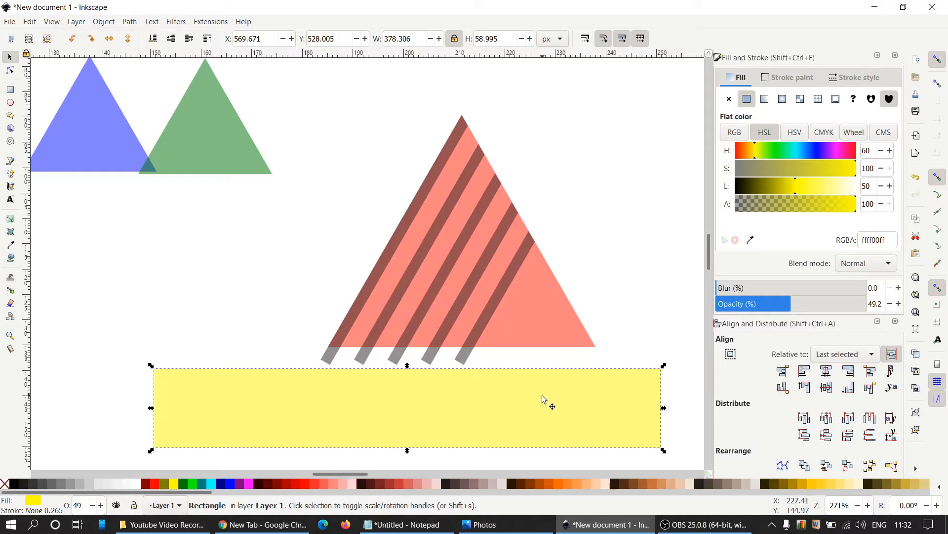
{"action": "left_click", "coordinate": [546, 321], "text": "shift"}
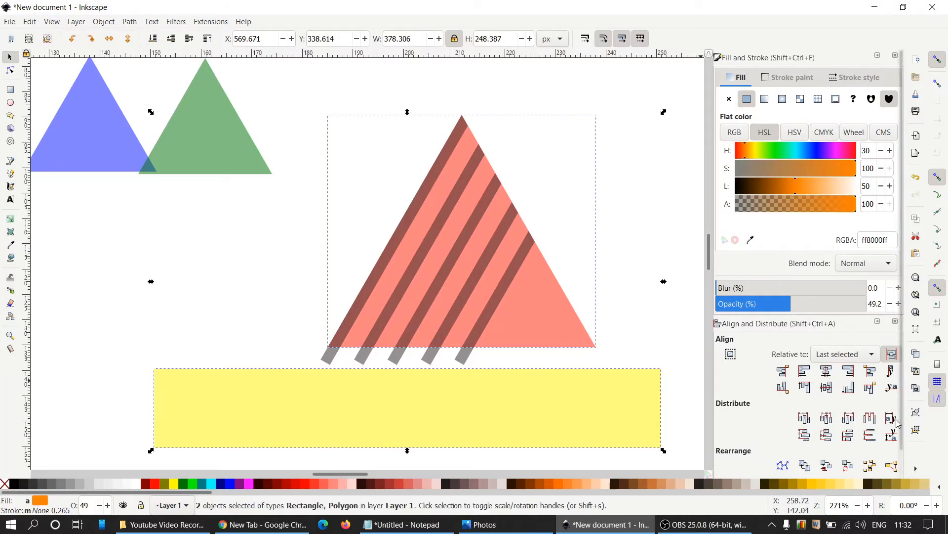
{"action": "left_click", "coordinate": [870, 387]}
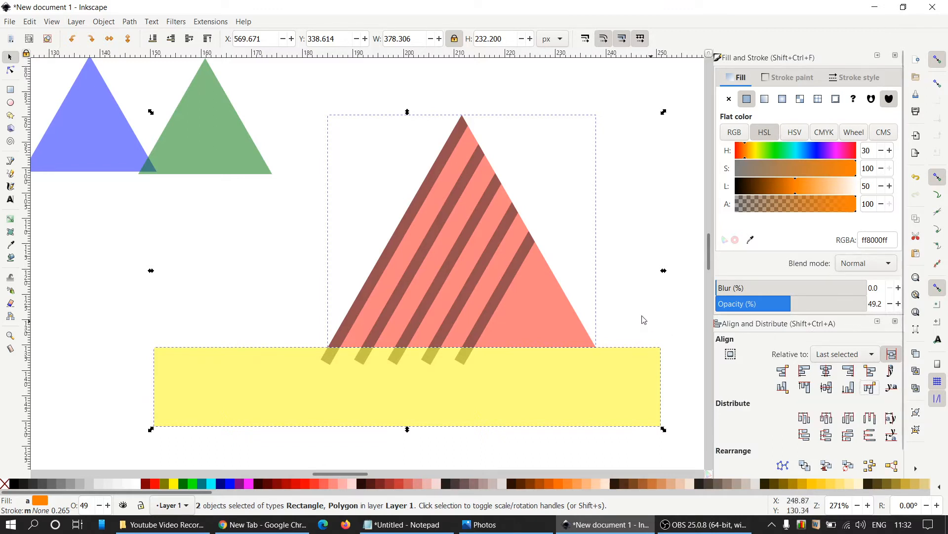
Subtract the yellow rectangle from the combined bars with Difference to trim them along the red triangle's base
{"action": "left_click", "coordinate": [214, 244]}
{"action": "left_click", "coordinate": [290, 399]}
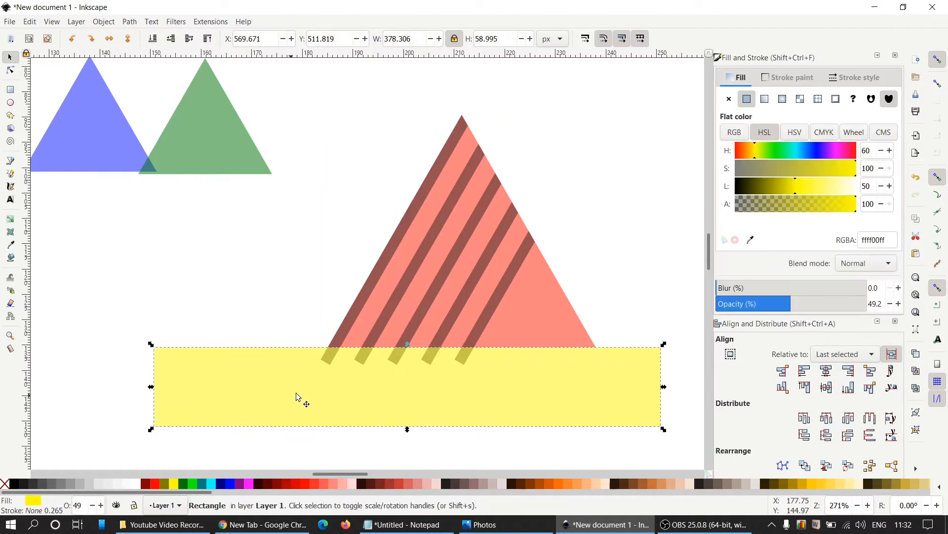
{"action": "left_click", "coordinate": [371, 282], "text": "shift"}
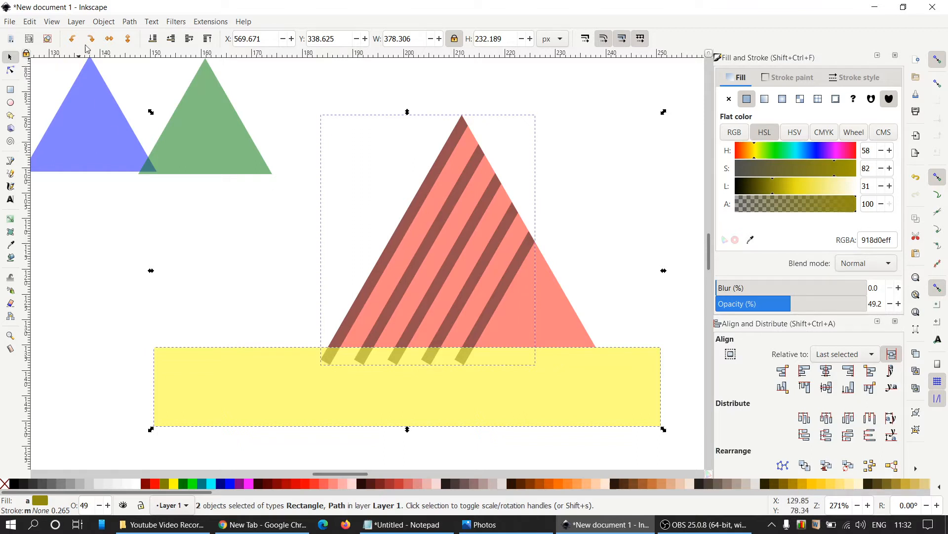
{"action": "left_click", "coordinate": [128, 22]}
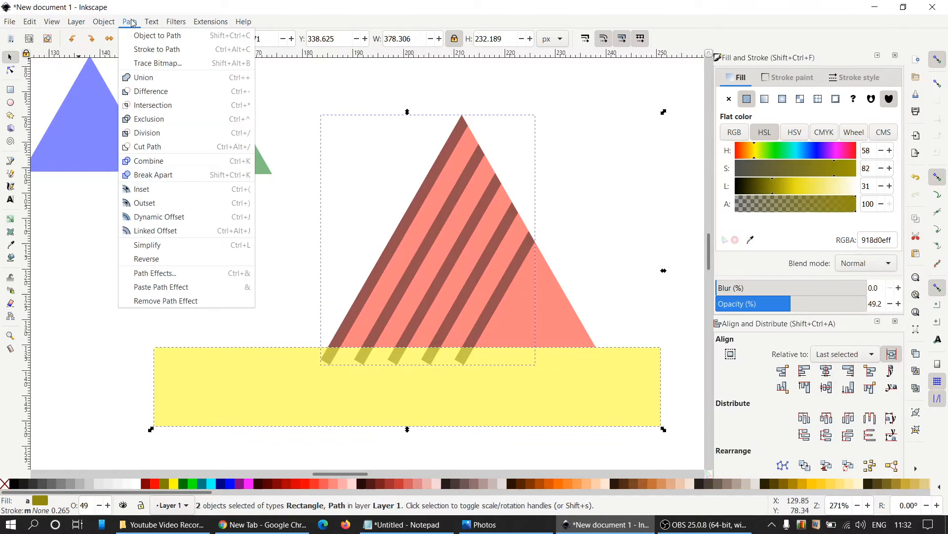
{"action": "left_click", "coordinate": [152, 91]}
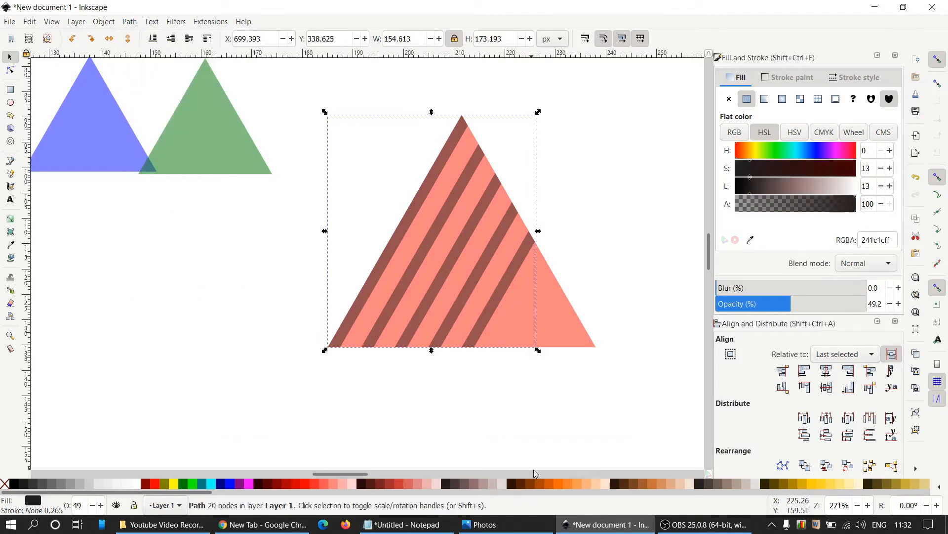
{"action": "left_click", "coordinate": [609, 388]}
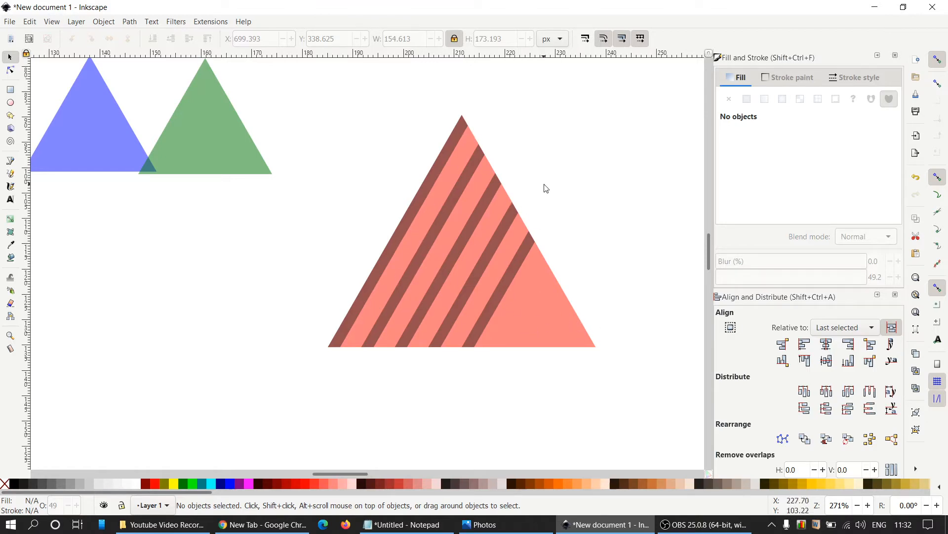
Duplicate the combined bars, fill the copy with blue (0000ff) and move it off the red triangle, below the green triangle
{"action": "left_click", "coordinate": [426, 187]}
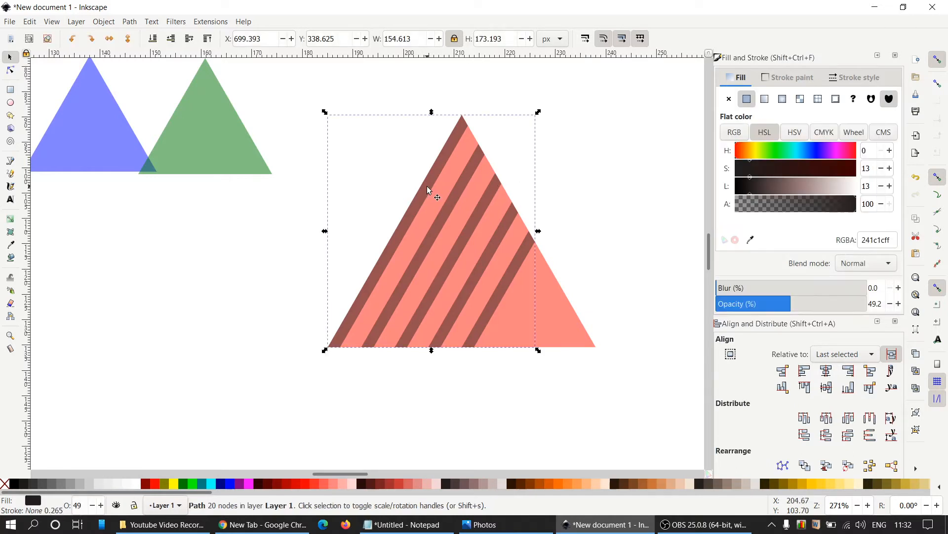
{"action": "right_click", "coordinate": [427, 190]}
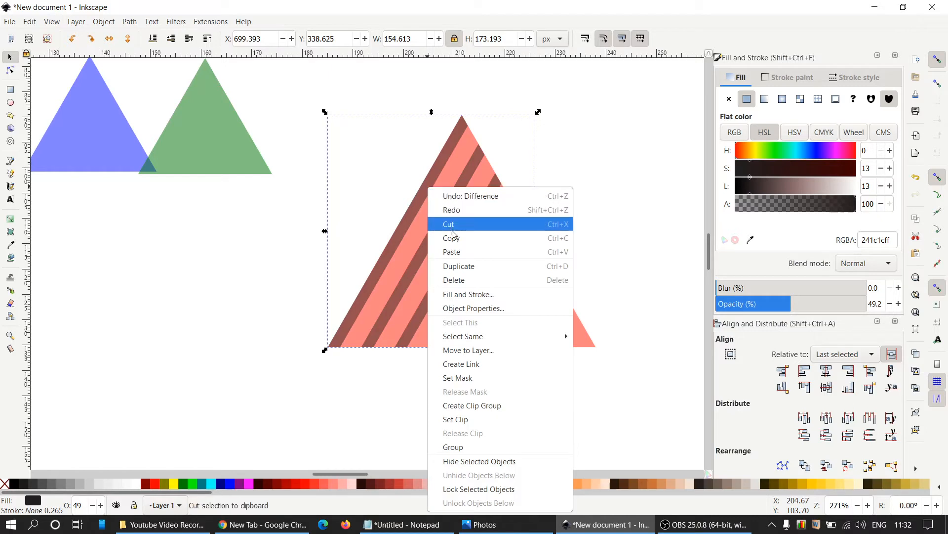
{"action": "left_click", "coordinate": [465, 269]}
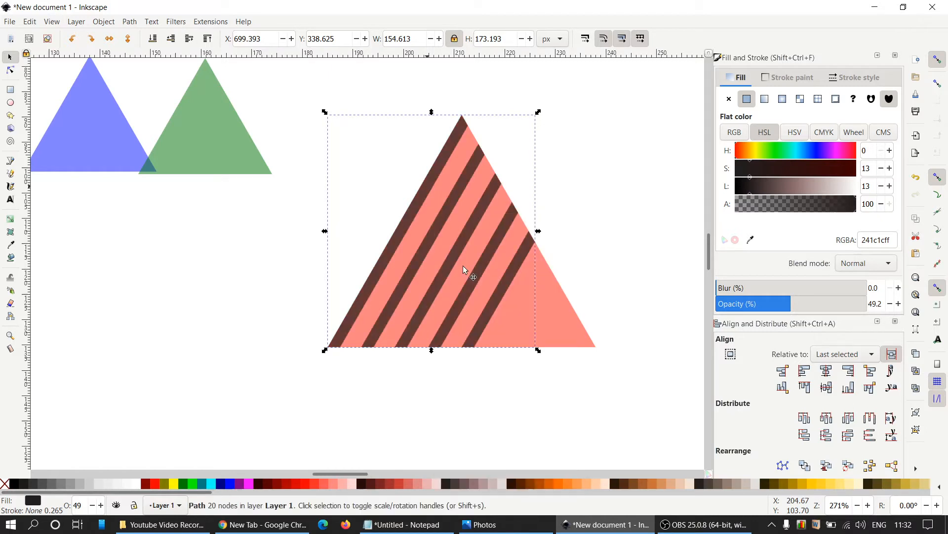
{"action": "left_click", "coordinate": [231, 486]}
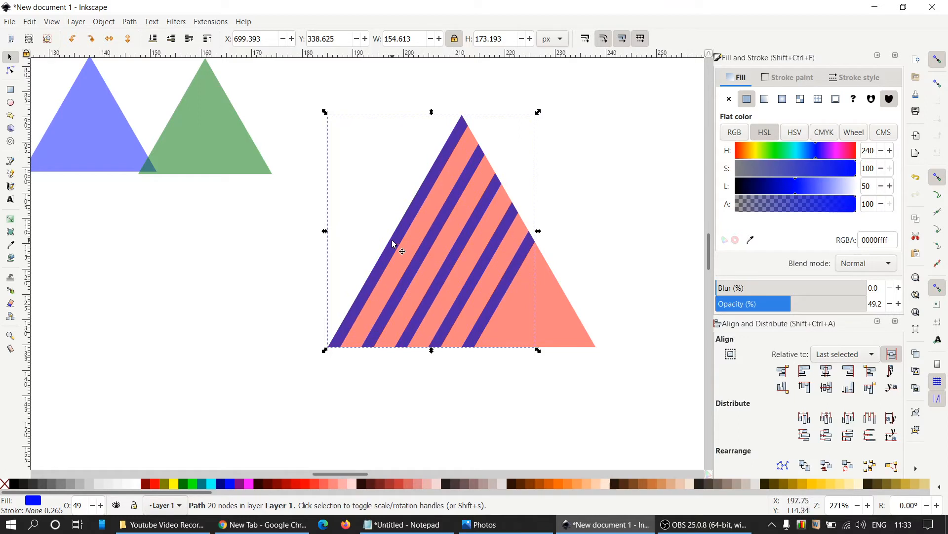
{"action": "left_click_drag", "start_coordinate": [394, 244], "coordinate": [137, 307]}
Break the blue copy of the combined bars apart into separate bars and clear the selection
{"action": "left_click", "coordinate": [130, 22]}
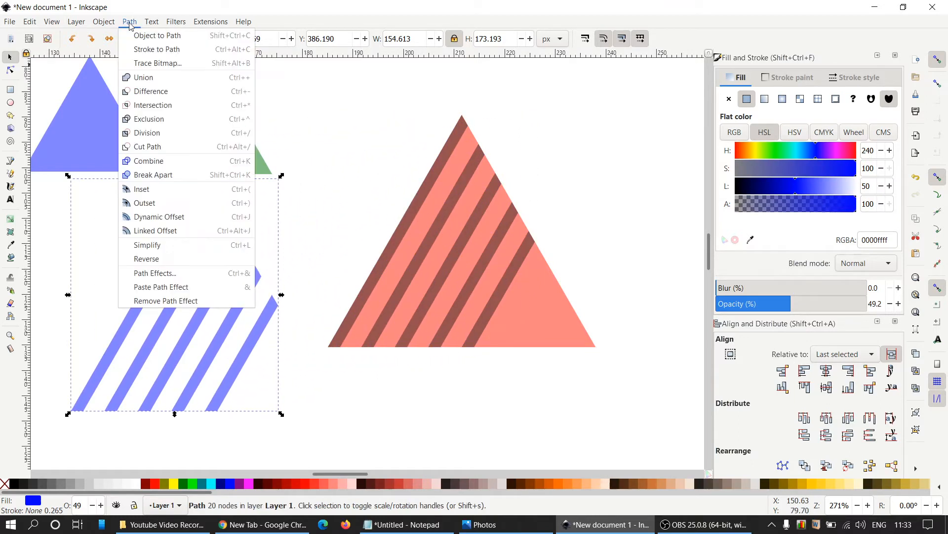
{"action": "left_click", "coordinate": [148, 175]}
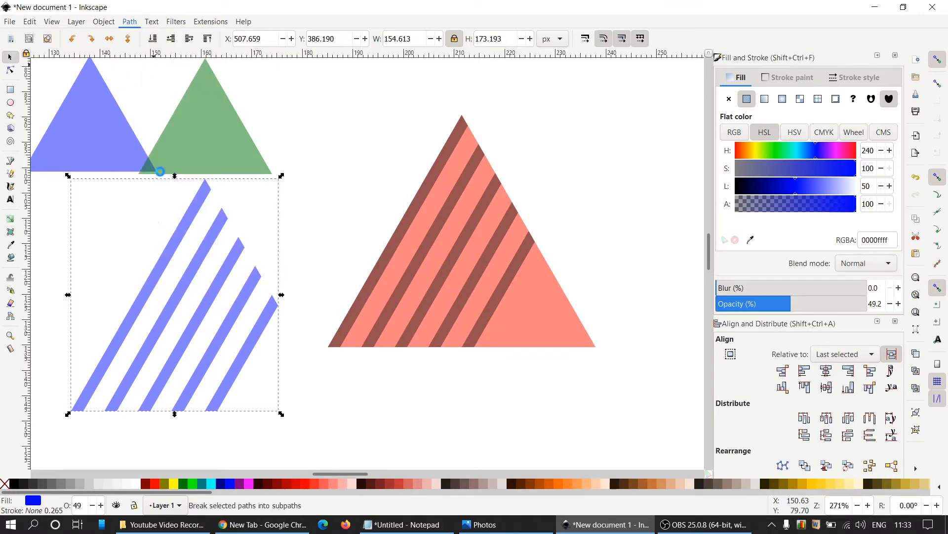
{"action": "left_click", "coordinate": [303, 235]}
Delete the four shorter blue bars and move the remaining longest bar to about X 484.8, Y 383.2 px
{"action": "left_click", "coordinate": [221, 228]}
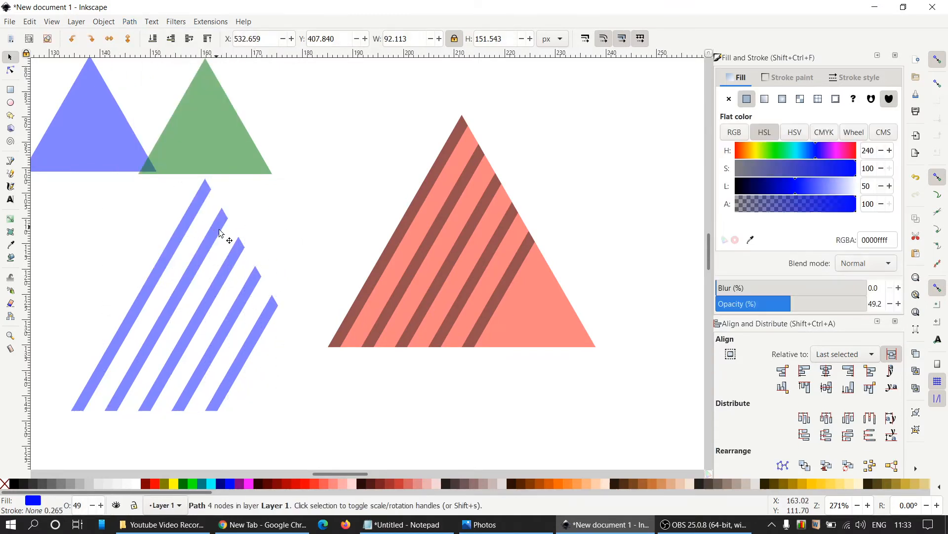
{"action": "left_click", "coordinate": [243, 264], "text": "shift"}
{"action": "left_click", "coordinate": [260, 277], "text": "shift"}
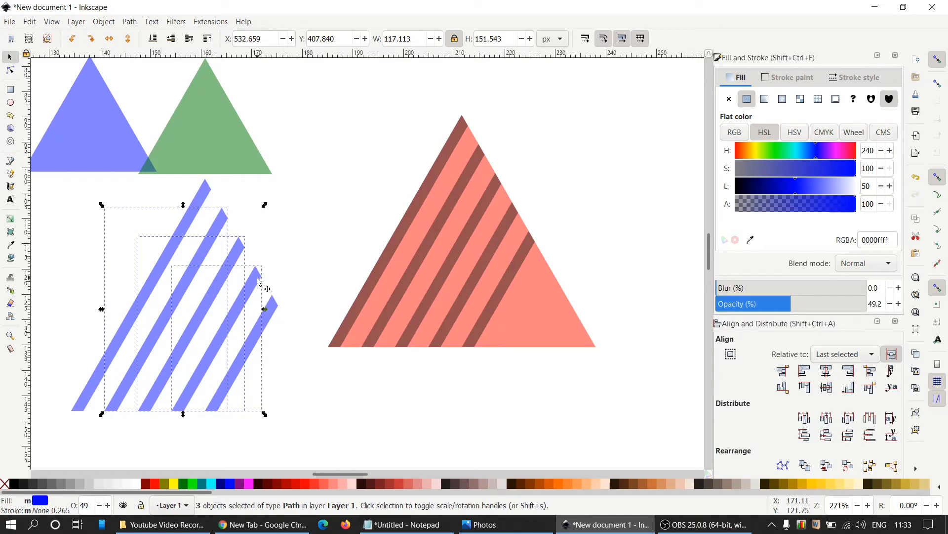
{"action": "left_click", "coordinate": [272, 306], "text": "shift"}
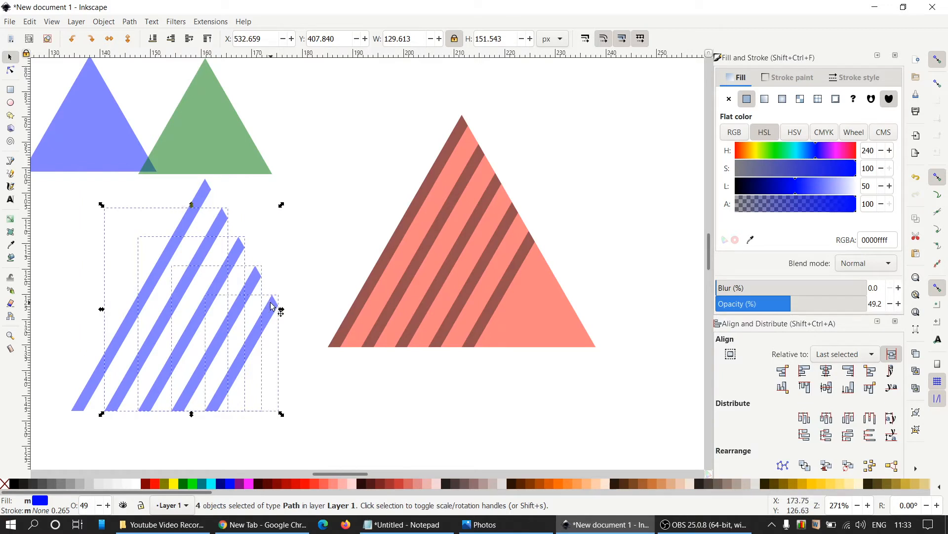
{"action": "key", "text": "Delete"}
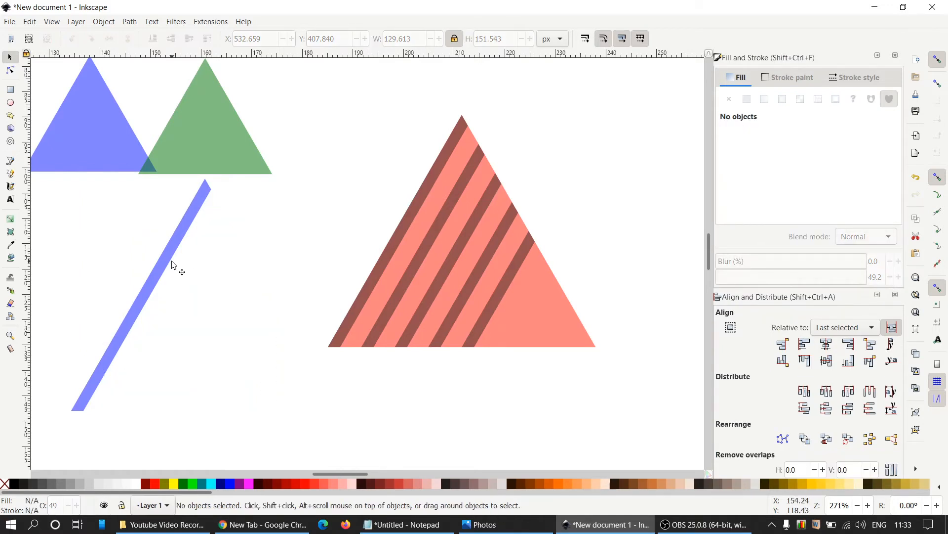
{"action": "left_click_drag", "start_coordinate": [171, 263], "coordinate": [138, 258]}
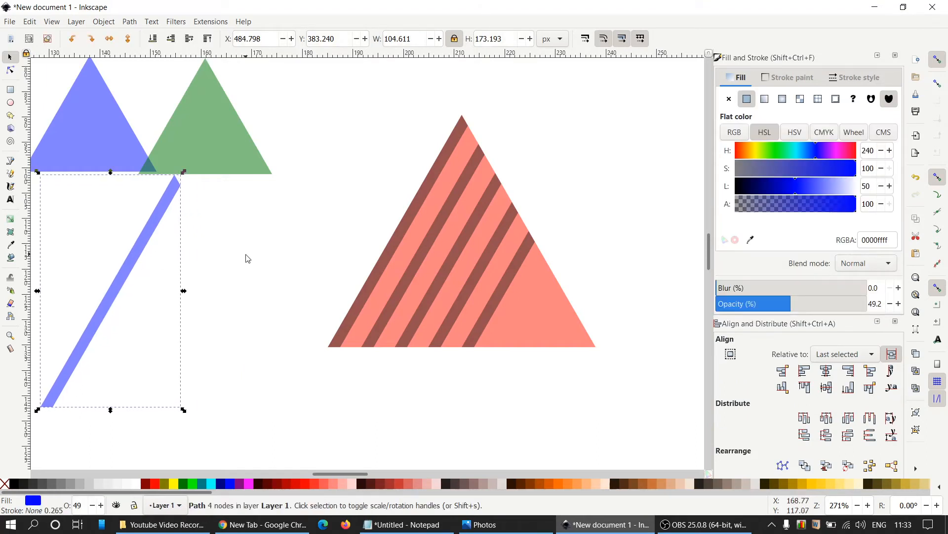
{"action": "key", "text": "Escape"}
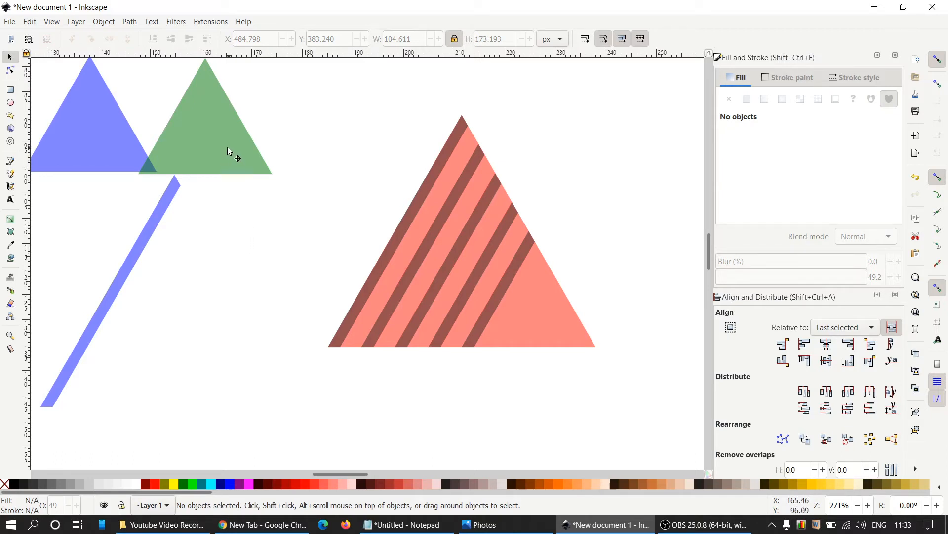
Move the green triangle beside the striped one, flip it vertically and align its bottom with the red triangle's base
{"action": "left_click_drag", "start_coordinate": [223, 144], "coordinate": [366, 247]}
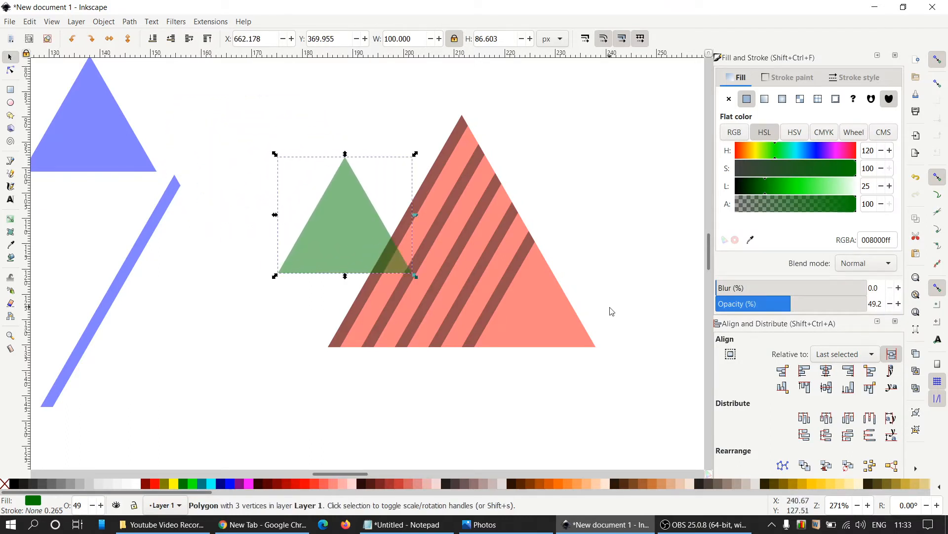
{"action": "left_click", "coordinate": [129, 41]}
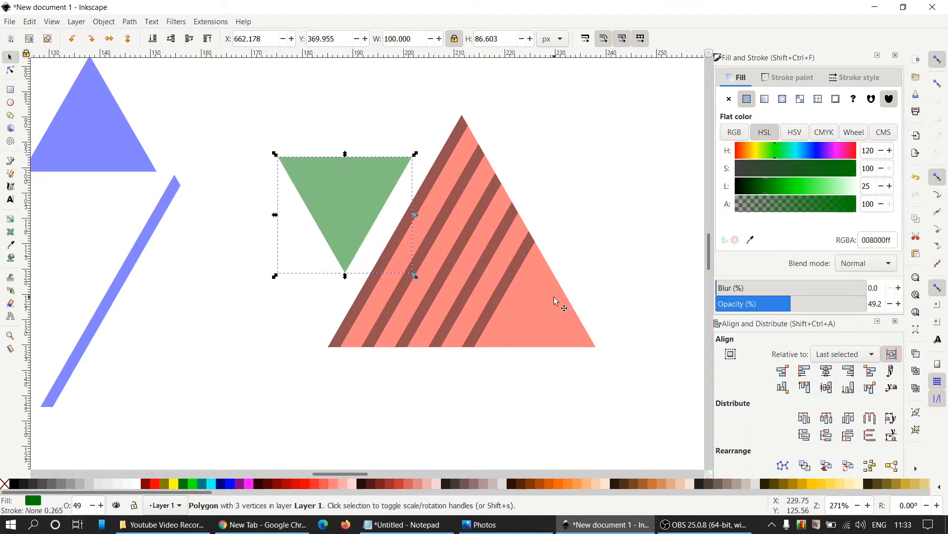
{"action": "key", "text": "shift"}
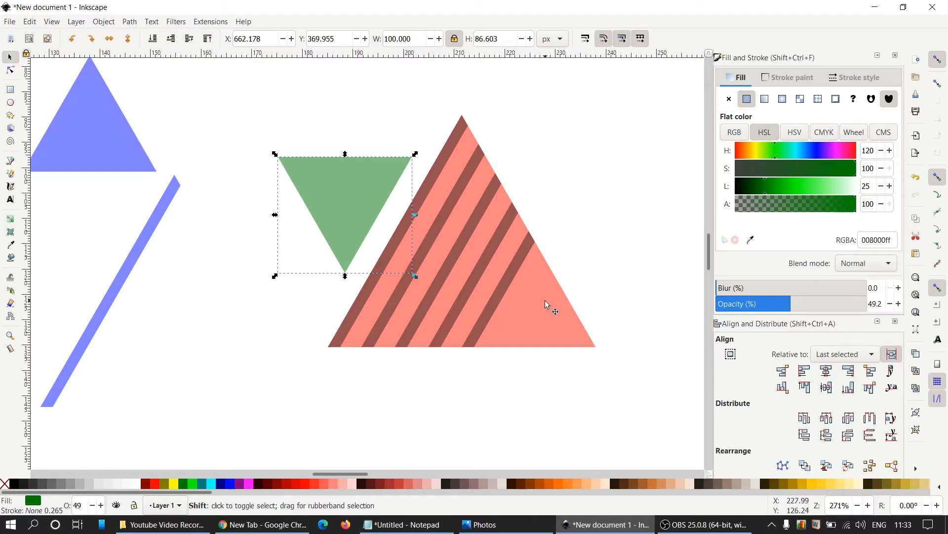
{"action": "left_click", "coordinate": [545, 301], "text": "shift"}
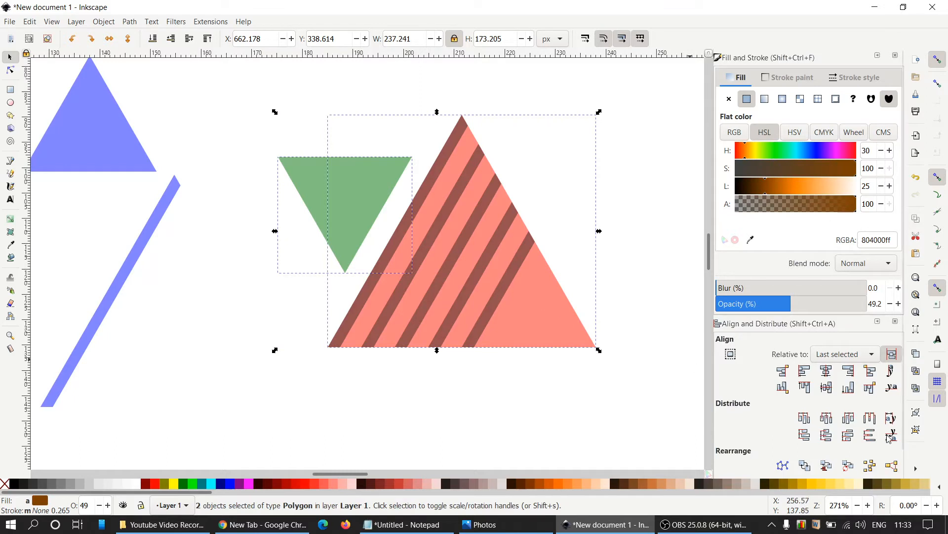
{"action": "left_click", "coordinate": [849, 390]}
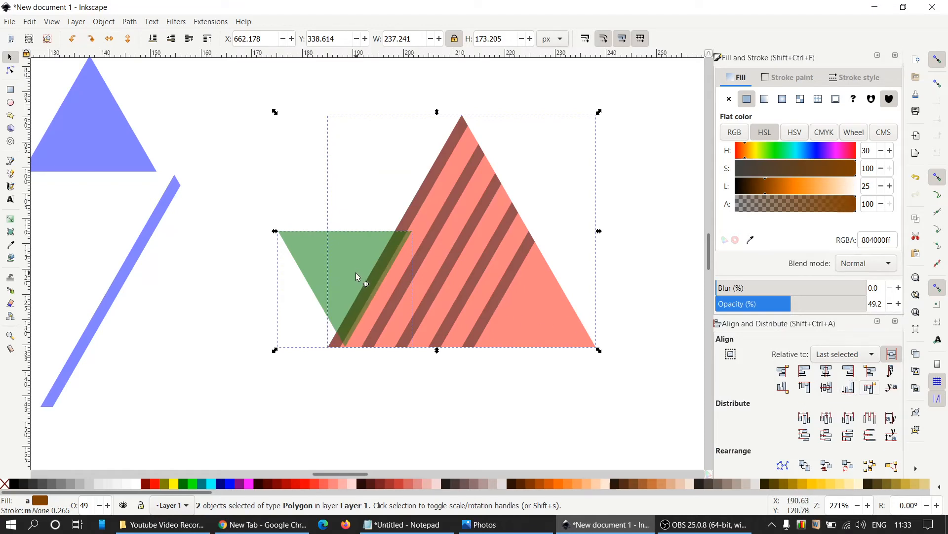
{"action": "left_click", "coordinate": [321, 387]}
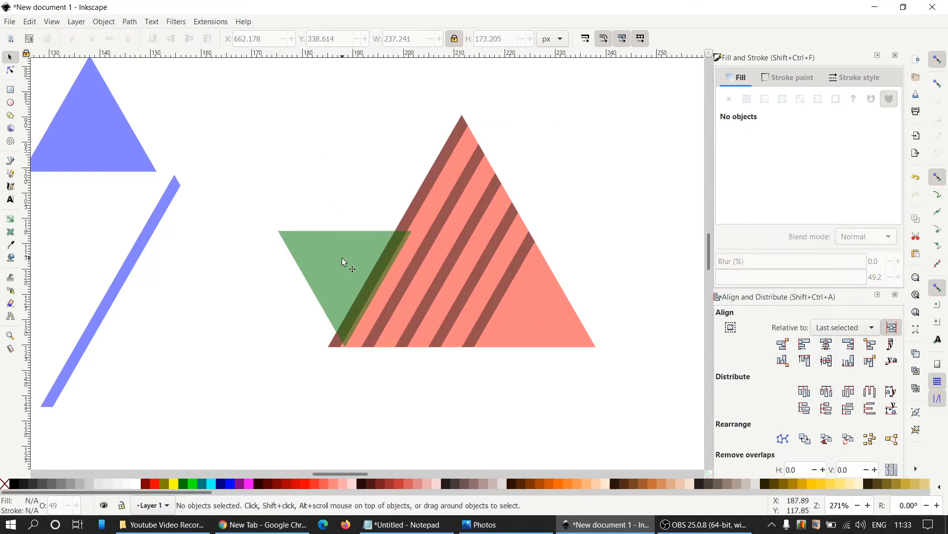
Nudge the inverted green triangle right to about X 758.18 px, bringing its right side near the last bar's outer edge
{"action": "left_click", "coordinate": [342, 258]}
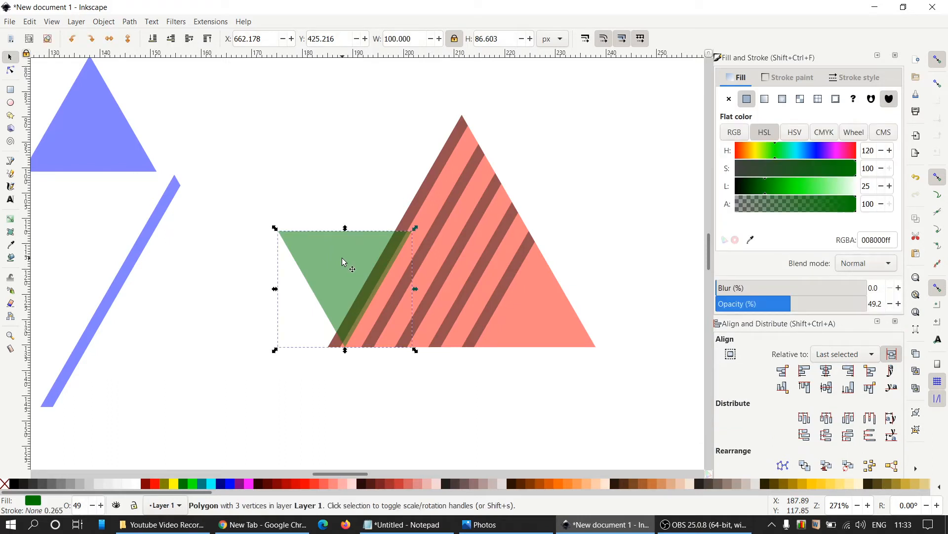
{"action": "key", "text": "Right"}
{"action": "key", "text": "Right"}
{"action": "key", "text": "Right"}
{"action": "key", "text": "Right"}
{"action": "key", "text": "Right"}
{"action": "key", "text": "Right"}
{"action": "key", "text": "Right"}
{"action": "key", "text": "Right"}
{"action": "key", "text": "Right"}
{"action": "key", "text": "Right"}
{"action": "key", "text": "Right"}
{"action": "key", "text": "Right"}
{"action": "key", "text": "Right"}
{"action": "key", "text": "Right"}
{"action": "key", "text": "Right"}
{"action": "key", "text": "Right"}
{"action": "key", "text": "Right"}
{"action": "key", "text": "Right"}
{"action": "key", "text": "Right"}
{"action": "key", "text": "Right"}
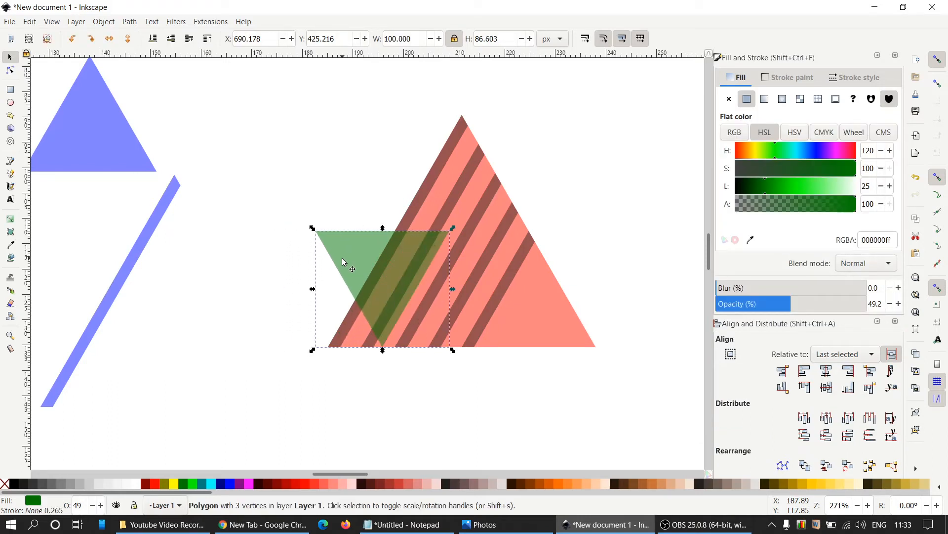
{"action": "key", "text": "Right"}
{"action": "key", "text": "Right"}
{"action": "key", "text": "Right"}
{"action": "key", "text": "Right"}
{"action": "key", "text": "Right"}
{"action": "key", "text": "Right"}
{"action": "key", "text": "Right"}
{"action": "key", "text": "Right"}
{"action": "key", "text": "Right"}
{"action": "key", "text": "Right"}
{"action": "key", "text": "Right"}
{"action": "key", "text": "Right"}
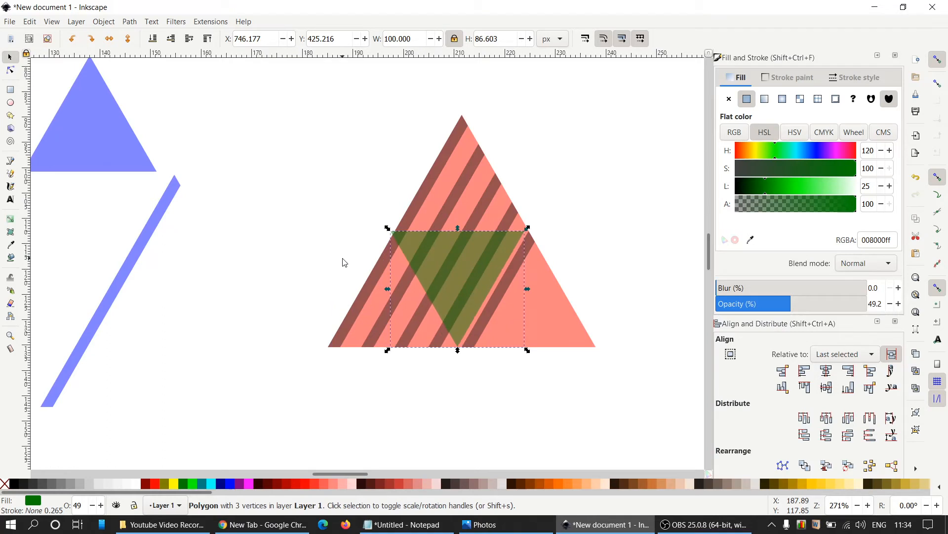
{"action": "scroll", "coordinate": [493, 359], "scroll_direction": "up", "scroll_amount": 3, "text": "ctrl"}
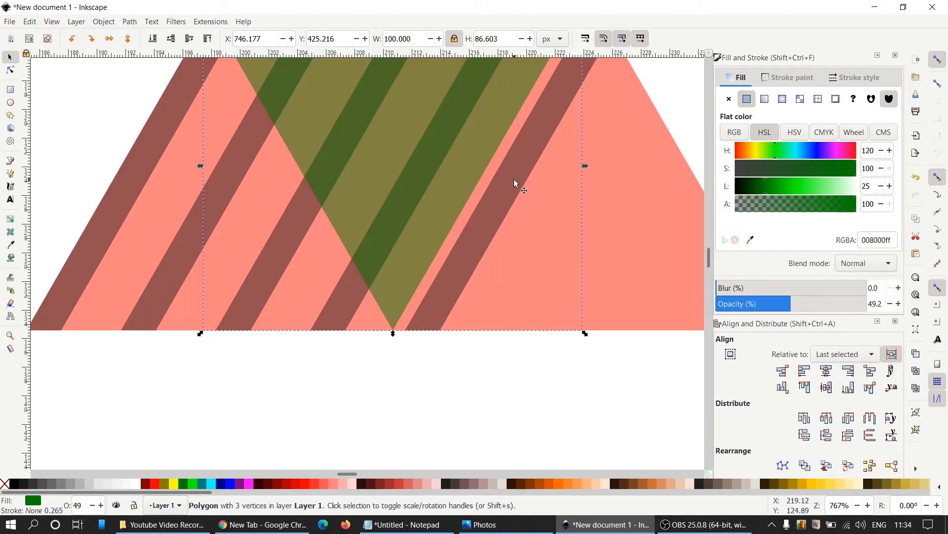
{"action": "key", "text": "Right"}
{"action": "key", "text": "Right"}
{"action": "key", "text": "Right"}
{"action": "key", "text": "Right"}
{"action": "key", "text": "Right"}
{"action": "key", "text": "Right"}
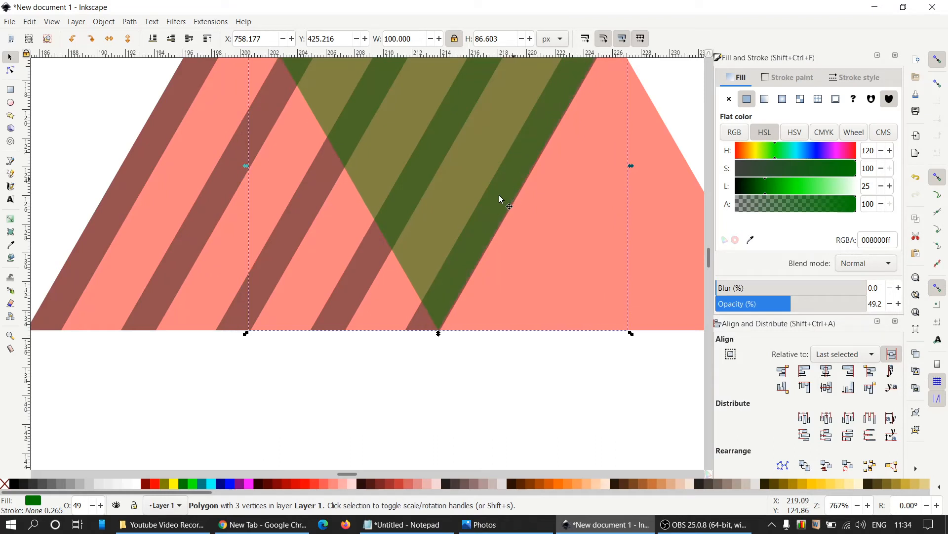
Fine-nudge the green triangle right to about X 758.68 px so its side matches the last bar's outer edge
{"action": "scroll", "coordinate": [529, 215], "scroll_direction": "up", "scroll_amount": 2}
{"action": "scroll", "coordinate": [547, 234], "scroll_direction": "up", "scroll_amount": 1}
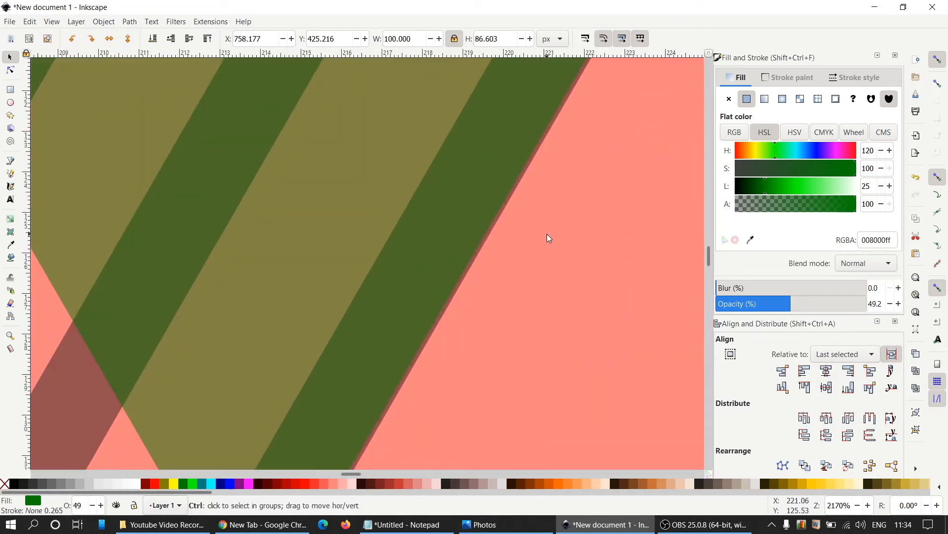
{"action": "key", "text": "alt+Right"}
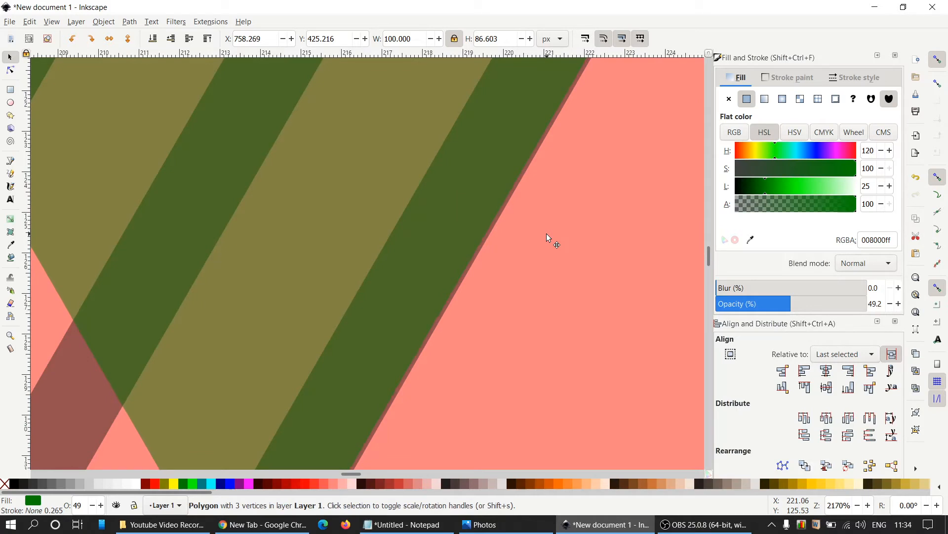
{"action": "key", "text": "alt+Right"}
{"action": "key", "text": "alt+Right"}
{"action": "key", "text": "alt+Right"}
{"action": "key", "text": "alt+Right"}
{"action": "key", "text": "alt+Right"}
{"action": "key", "text": "alt+Right"}
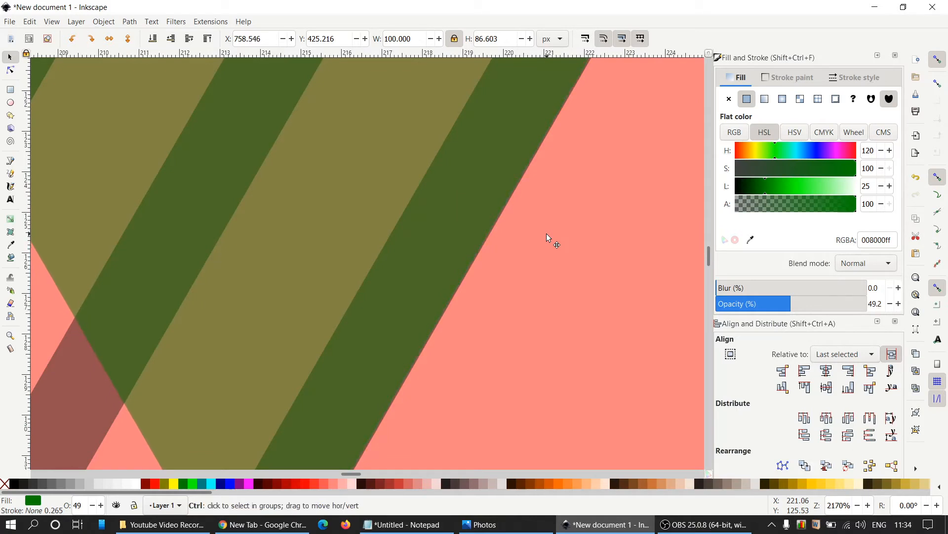
{"action": "scroll", "coordinate": [547, 234], "scroll_direction": "up", "scroll_amount": 3}
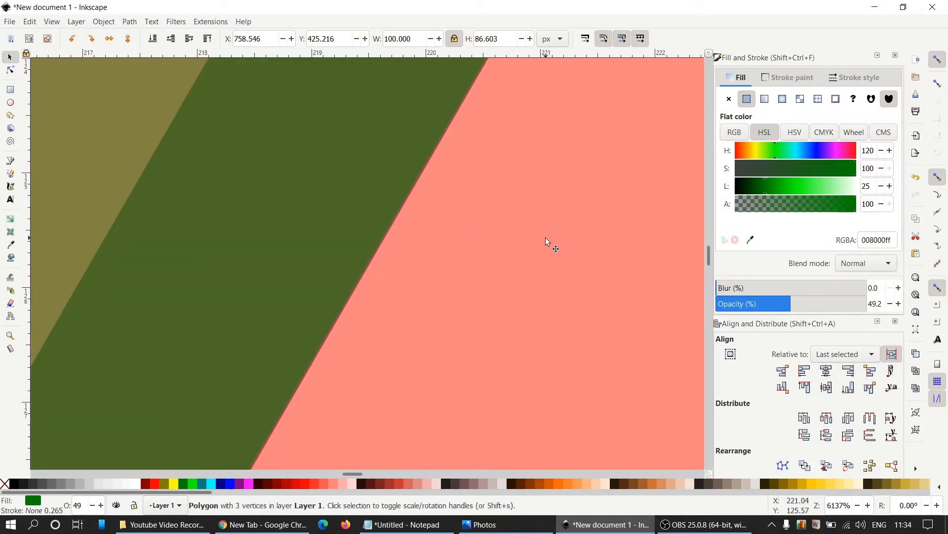
{"action": "key", "text": "alt+Right"}
{"action": "key", "text": "alt+Right"}
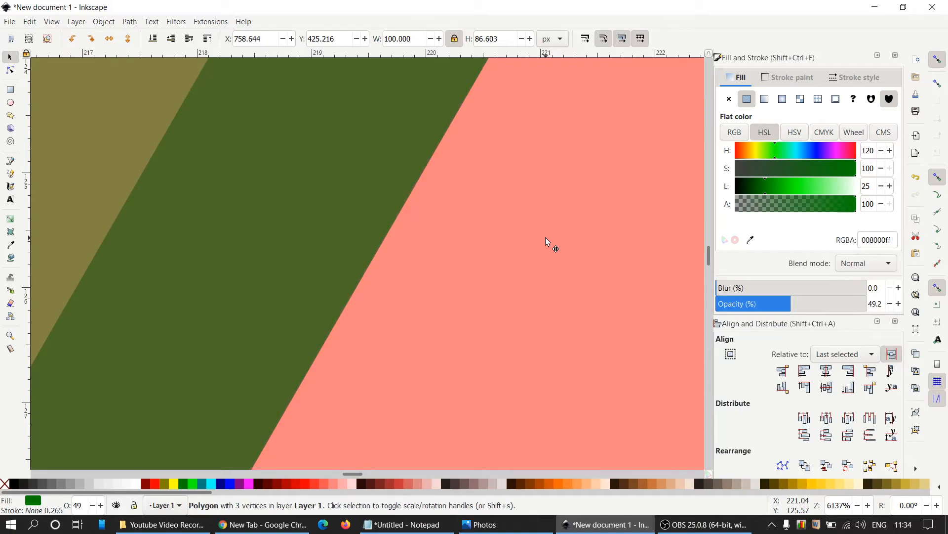
{"action": "key", "text": "alt"}
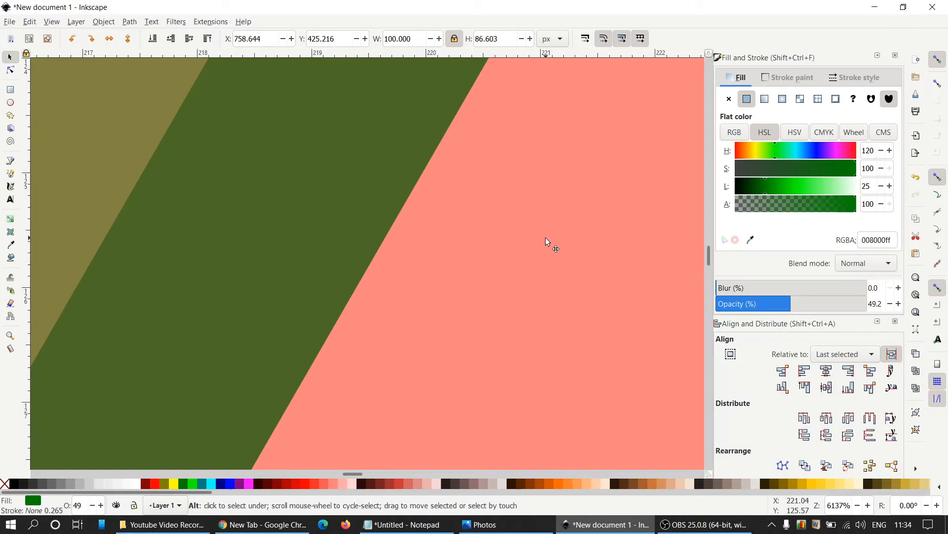
{"action": "key", "text": "alt+Right"}
{"action": "key", "text": "alt+Right"}
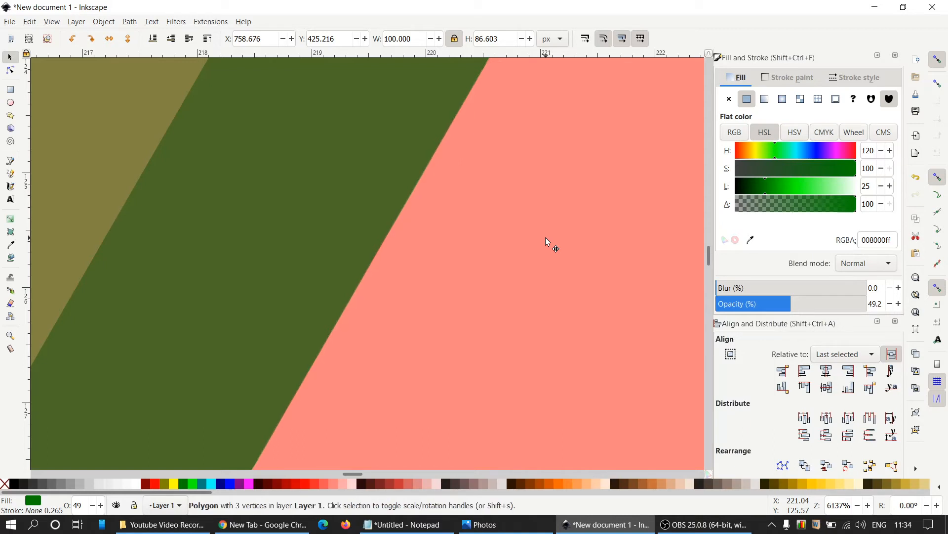
Subtract the inverted green triangle from the striped dark bars using the Difference path operation
{"action": "key", "text": "ctrl"}
{"action": "scroll", "coordinate": [546, 238], "scroll_direction": "down", "scroll_amount": 8}
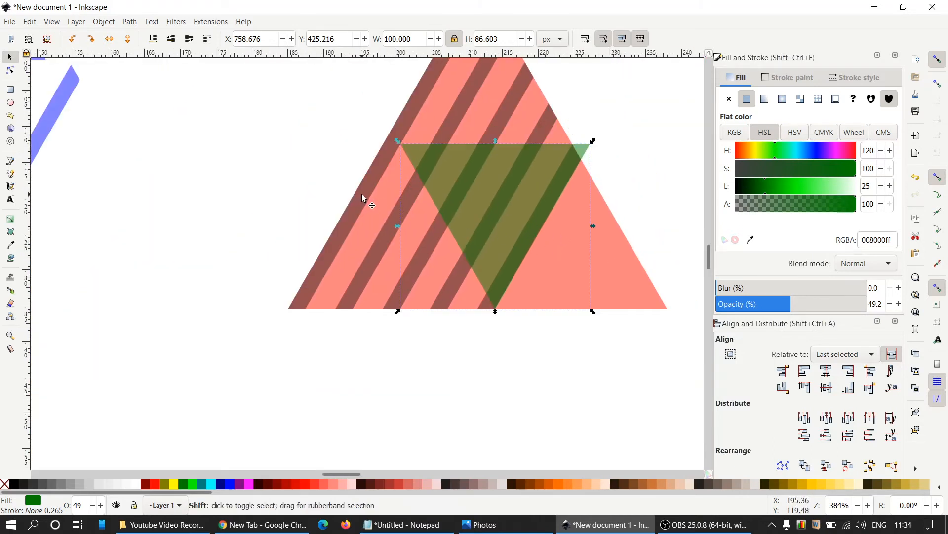
{"action": "left_click", "coordinate": [363, 195], "text": "shift"}
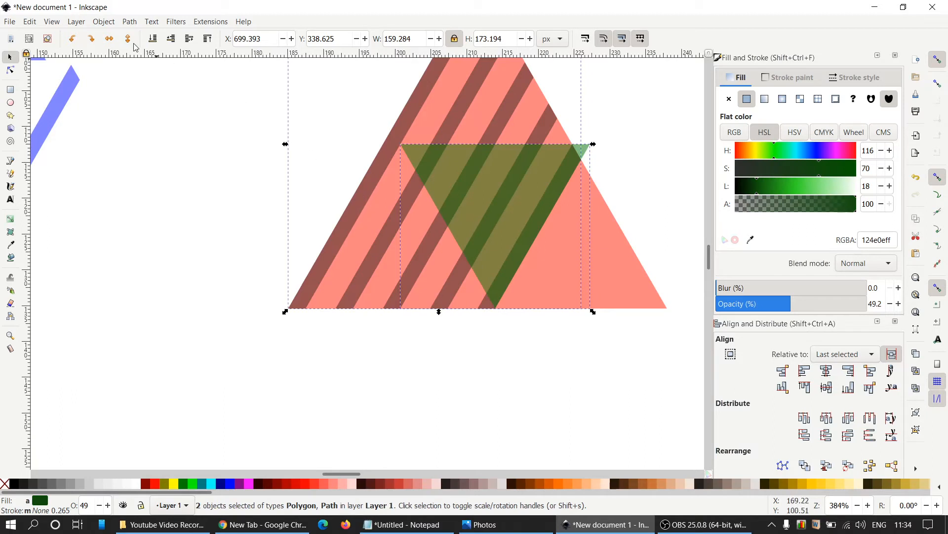
{"action": "left_click", "coordinate": [132, 24]}
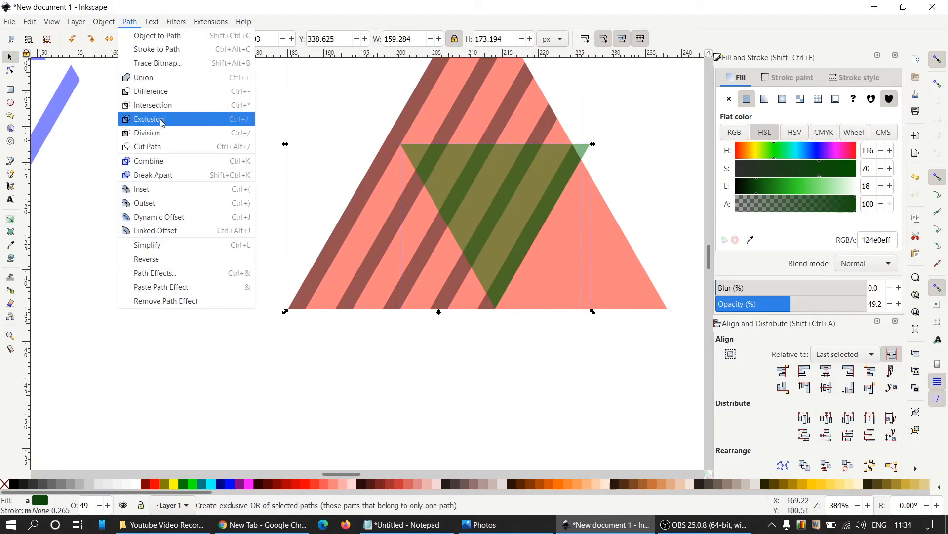
{"action": "left_click", "coordinate": [163, 99]}
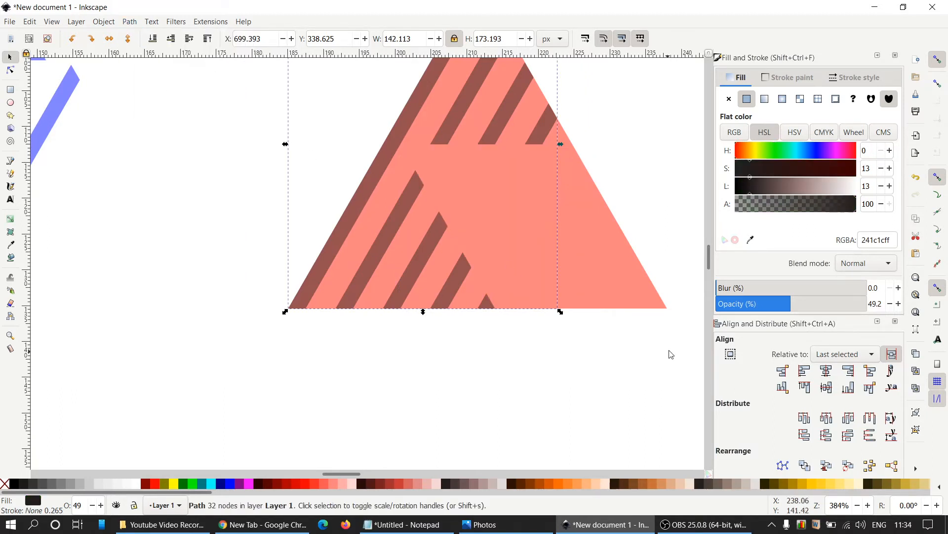
Move the large red triangle off the trimmed bars to about X 287, Y 286 px, beside the blue triangle
{"action": "scroll", "coordinate": [641, 305], "scroll_direction": "down", "scroll_amount": 2, "text": "ctrl"}
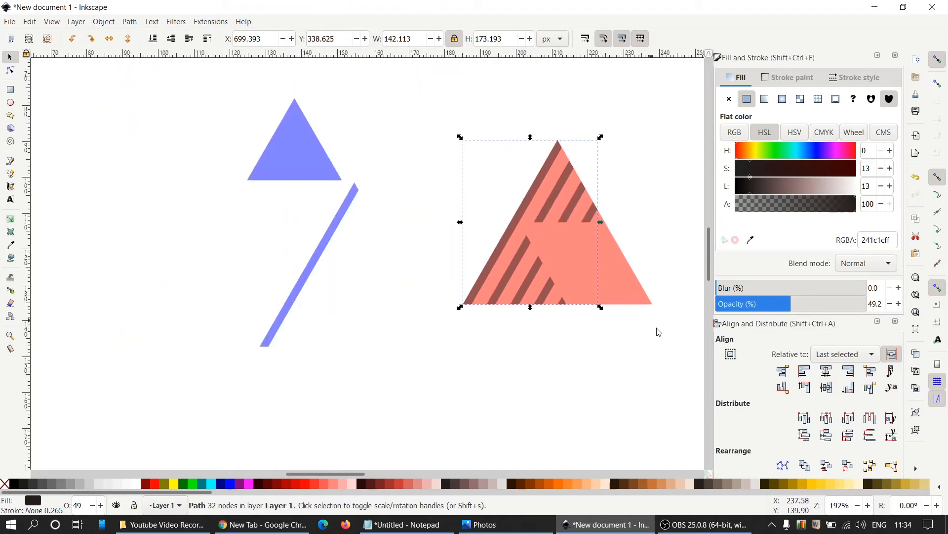
{"action": "left_click_drag", "start_coordinate": [362, 478], "coordinate": [368, 479]}
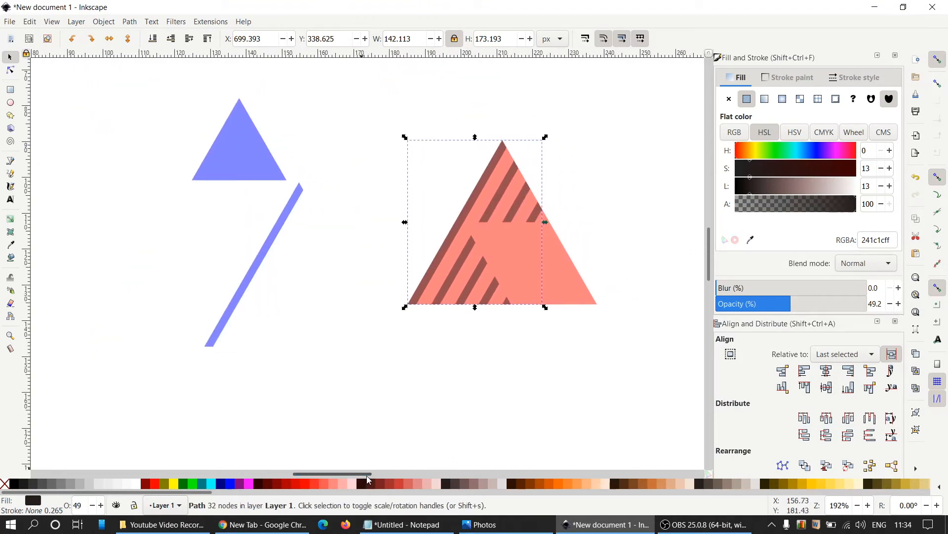
{"action": "left_click", "coordinate": [576, 283]}
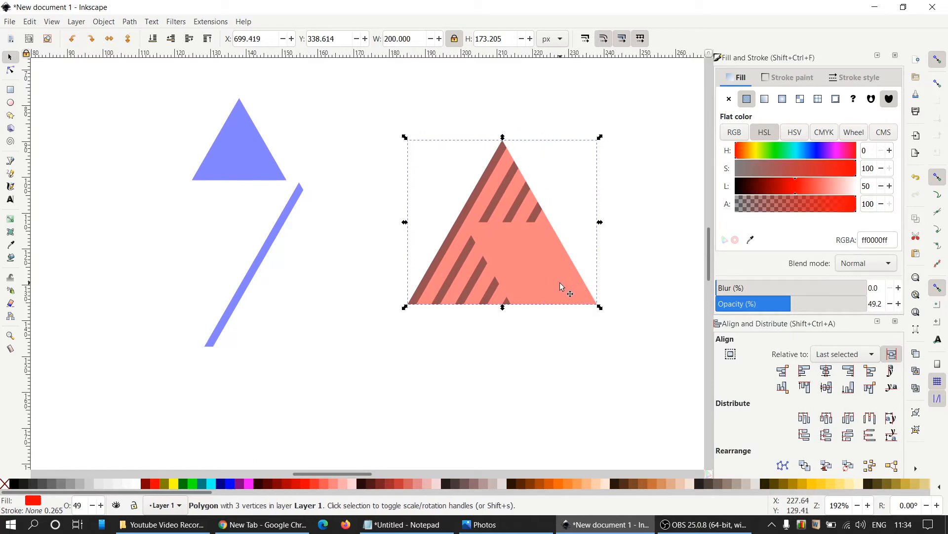
{"action": "left_click_drag", "start_coordinate": [560, 283], "coordinate": [167, 234]}
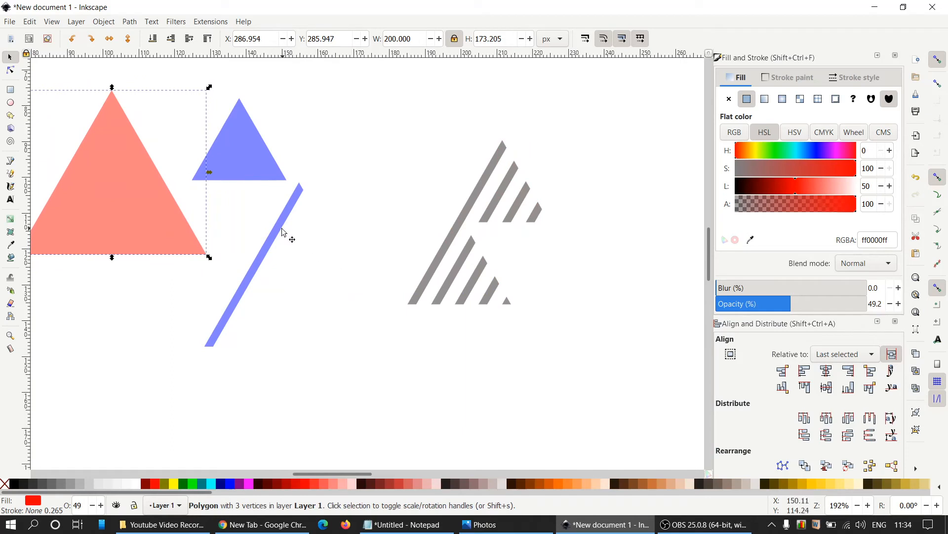
Enable snapping to cusp nodes and rotate the long blue bar until it lies horizontal
{"action": "left_click", "coordinate": [938, 230]}
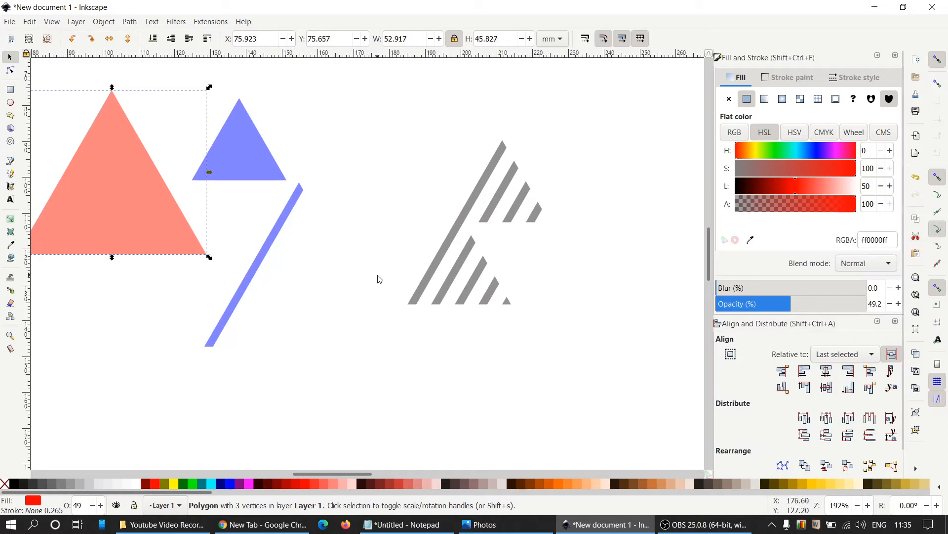
{"action": "left_click", "coordinate": [289, 216]}
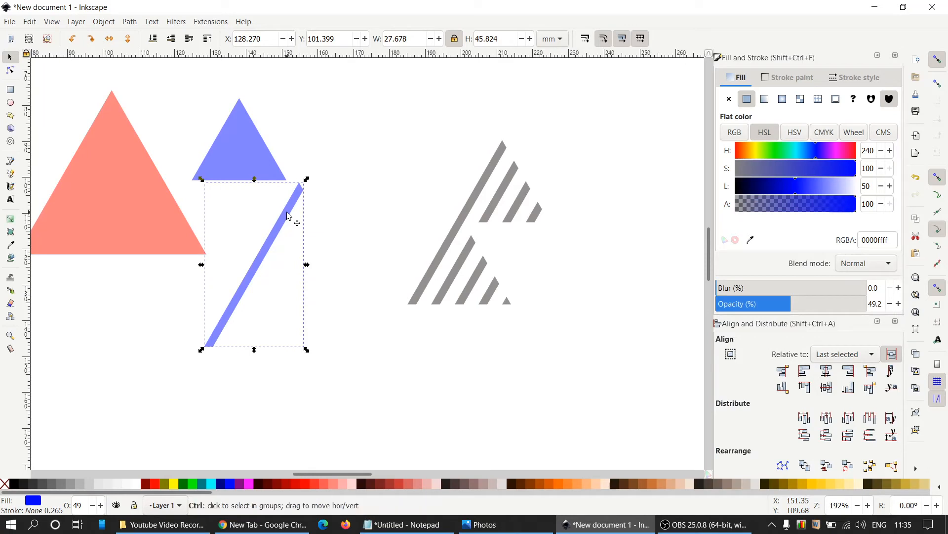
{"action": "left_click", "coordinate": [295, 199]}
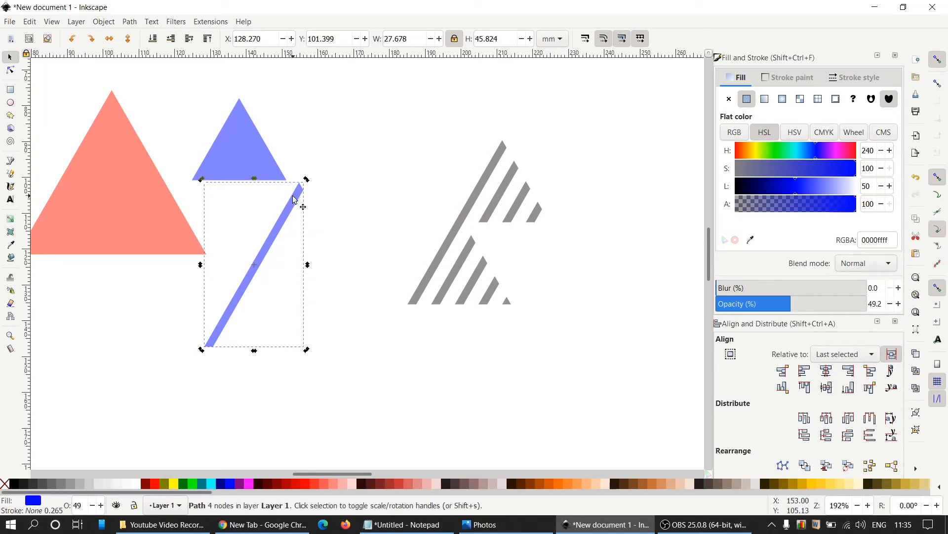
{"action": "left_click_drag", "start_coordinate": [307, 181], "coordinate": [344, 266]}
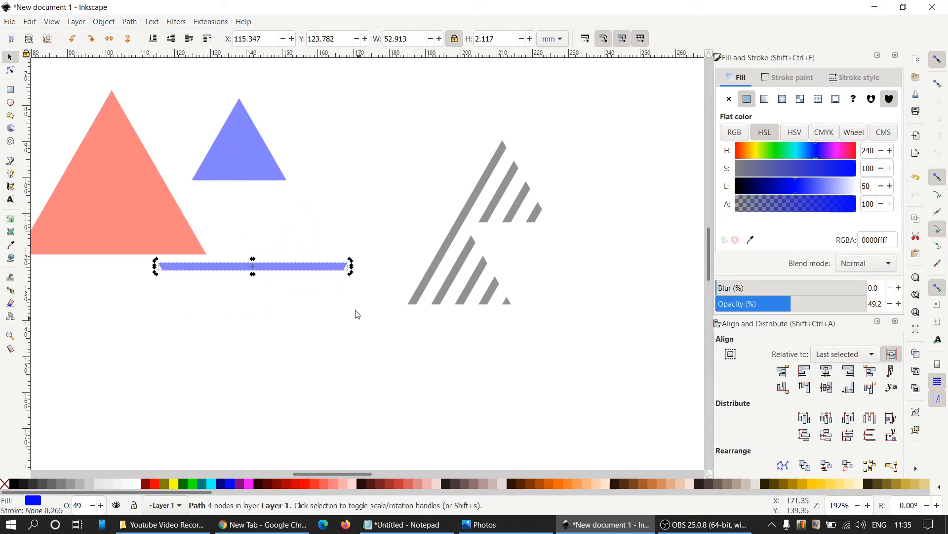
{"action": "left_click", "coordinate": [337, 319]}
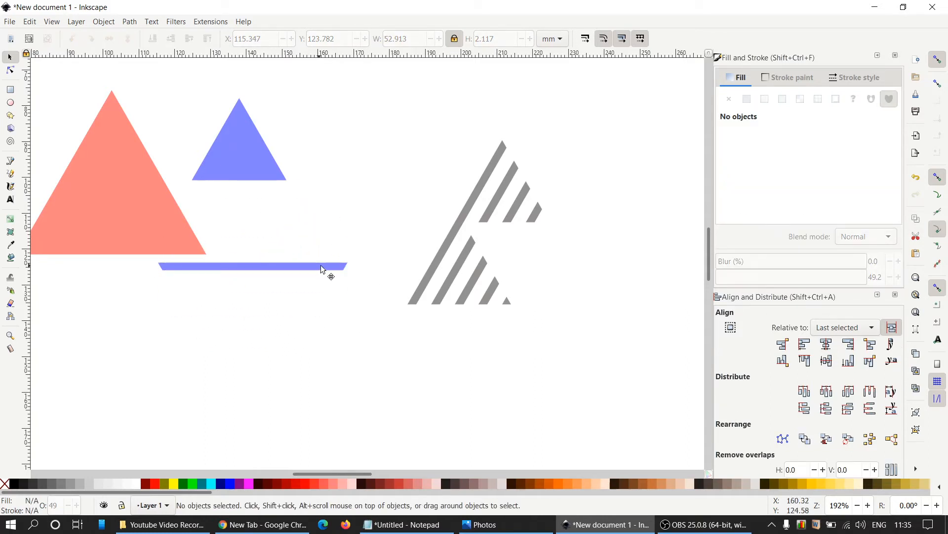
Snap the horizontal blue bar onto the cut tip of the longest lower gray bar, at about X 202.81, Y 116.11 mm
{"action": "left_click_drag", "start_coordinate": [321, 269], "coordinate": [639, 242]}
{"action": "left_click", "coordinate": [592, 332]}
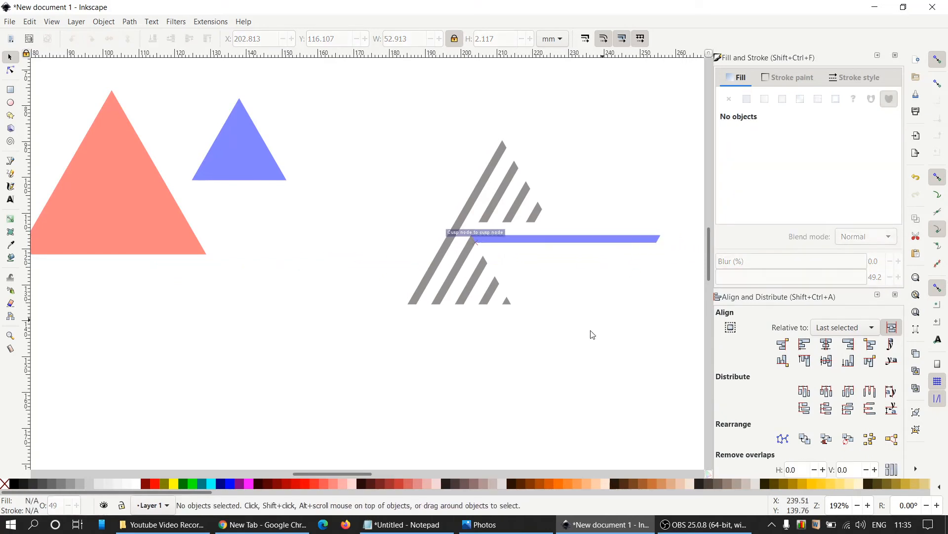
{"action": "scroll", "coordinate": [578, 343], "scroll_direction": "up", "scroll_amount": 1}
{"action": "scroll", "coordinate": [578, 343], "scroll_direction": "up", "scroll_amount": 1}
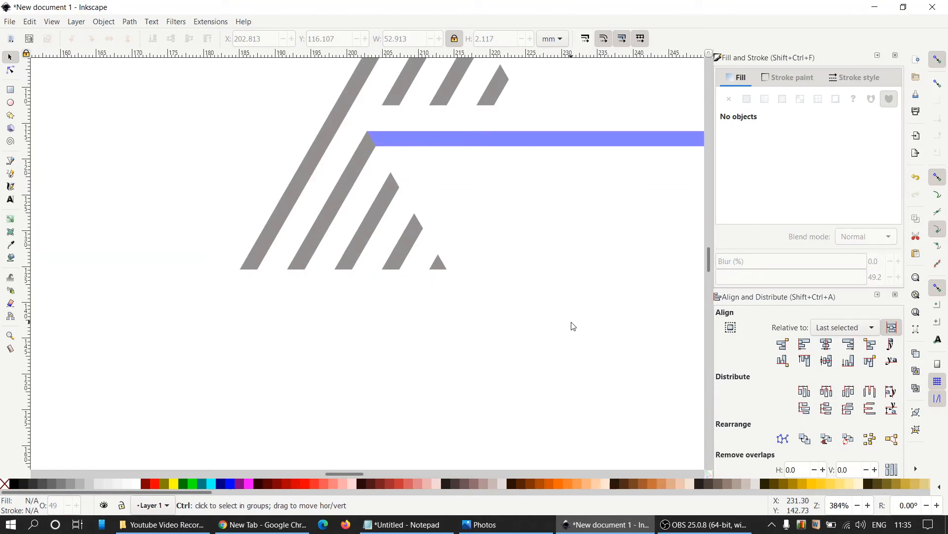
{"action": "scroll", "coordinate": [359, 476], "scroll_direction": "right", "scroll_amount": 4}
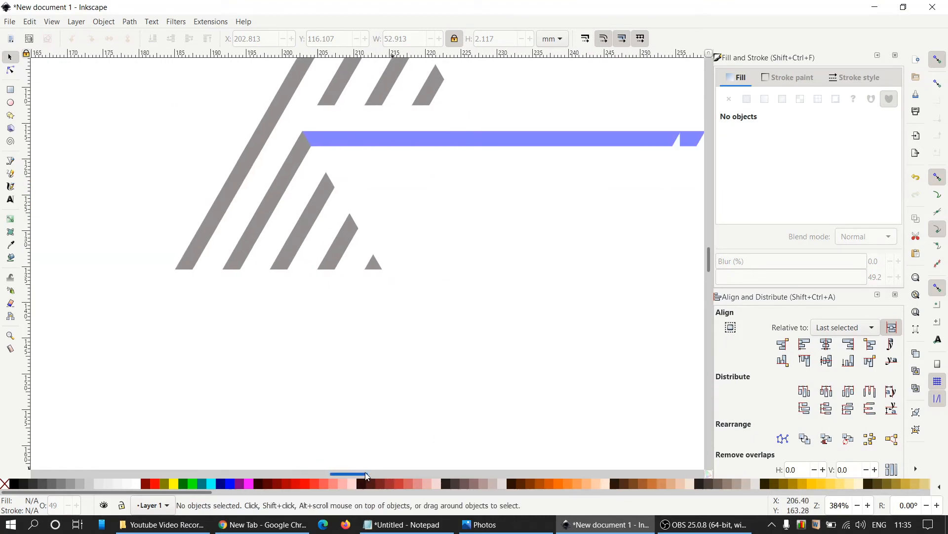
{"action": "scroll", "coordinate": [393, 410], "scroll_direction": "up", "scroll_amount": 3}
Duplicate the horizontal blue bar and snap the copy to the next lower gray bar's tip, at about X 206.12, Y 121.84 mm
{"action": "right_click", "coordinate": [367, 219]}
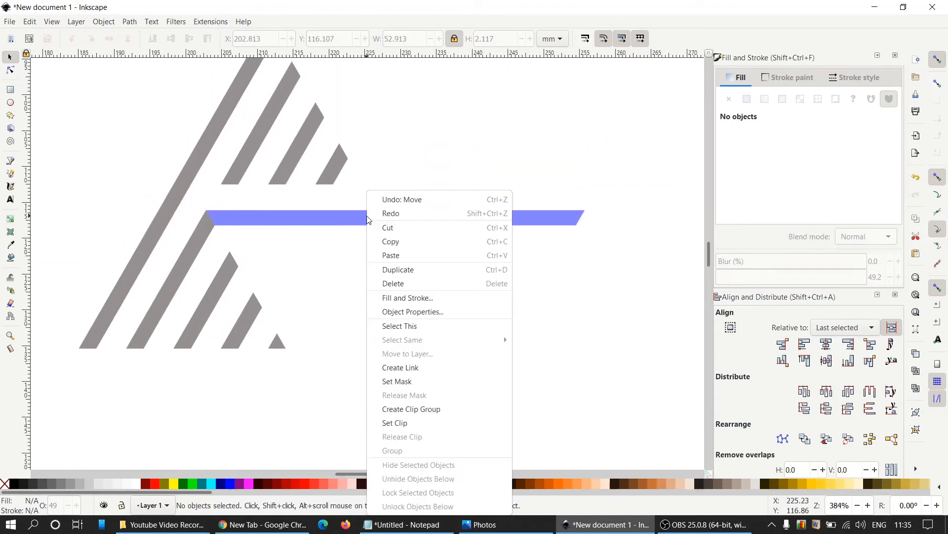
{"action": "left_click", "coordinate": [320, 222]}
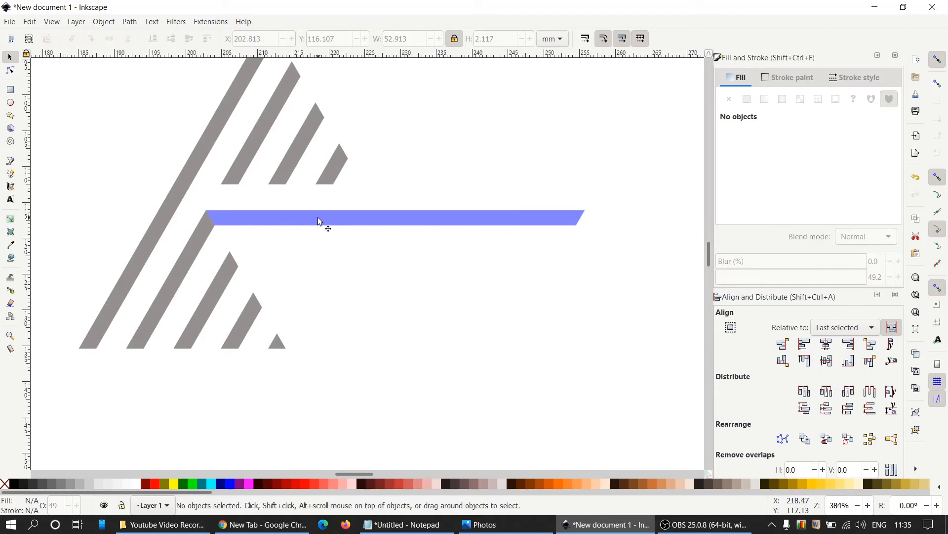
{"action": "left_click", "coordinate": [321, 223]}
{"action": "right_click", "coordinate": [323, 221]}
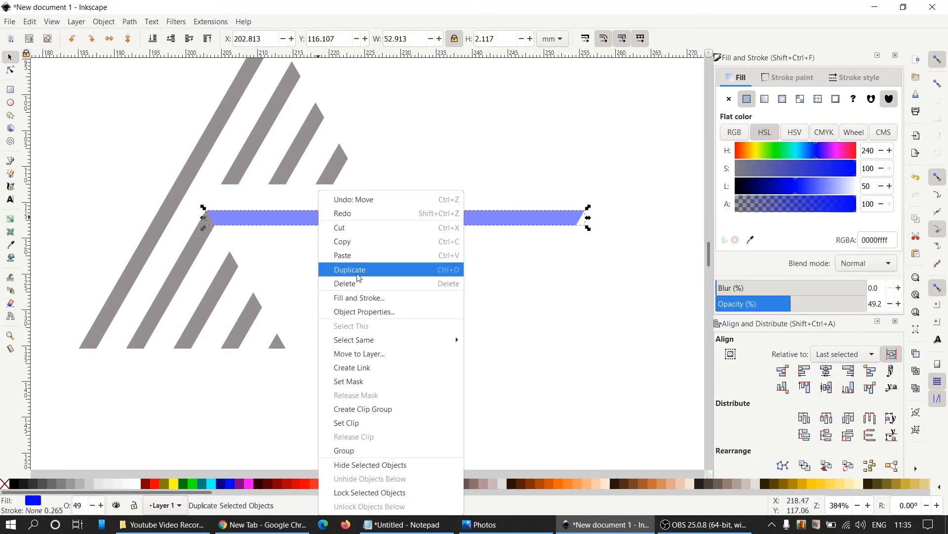
{"action": "left_click", "coordinate": [356, 269]}
{"action": "left_click_drag", "start_coordinate": [381, 222], "coordinate": [395, 264]}
{"action": "left_click", "coordinate": [409, 296]}
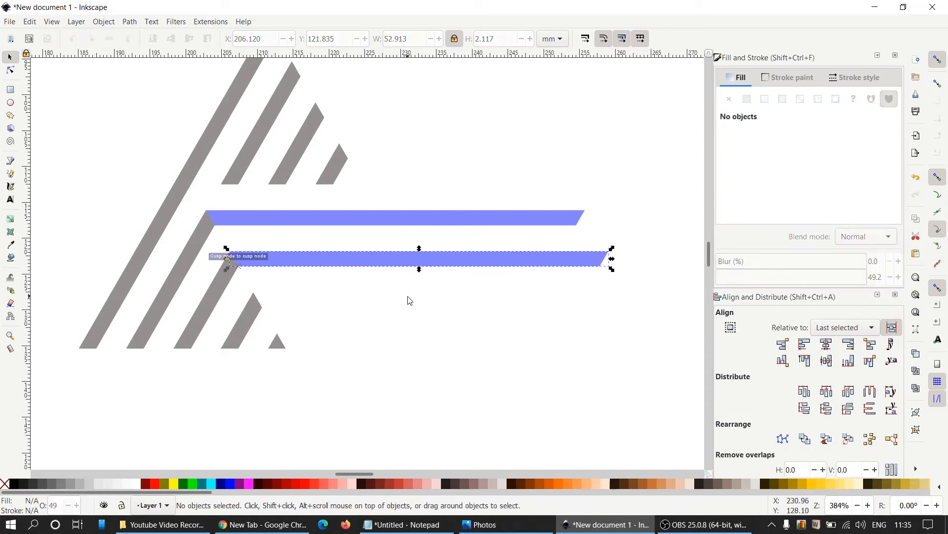
Duplicate the second blue bar and snap the copy to the shortest slanted lower gray bar's tip, at about X 209.43, Y 127.56 mm
{"action": "left_click", "coordinate": [350, 262]}
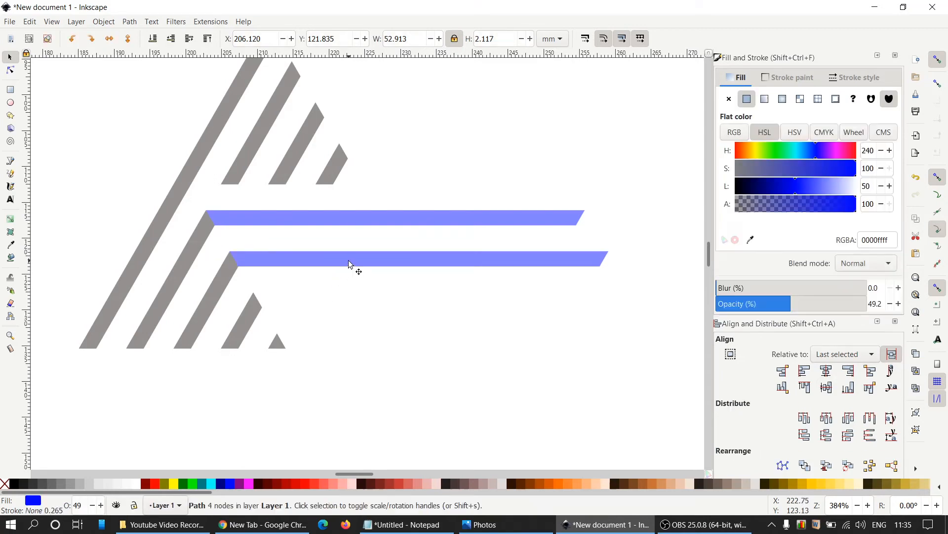
{"action": "right_click", "coordinate": [349, 264]}
{"action": "left_click", "coordinate": [384, 270]}
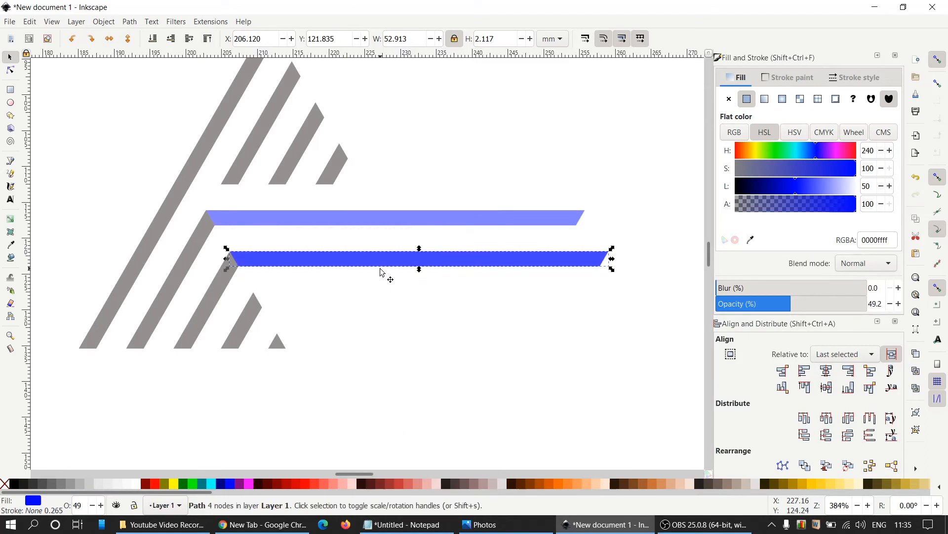
{"action": "left_click", "coordinate": [393, 288]}
{"action": "left_click_drag", "start_coordinate": [393, 265], "coordinate": [419, 306]}
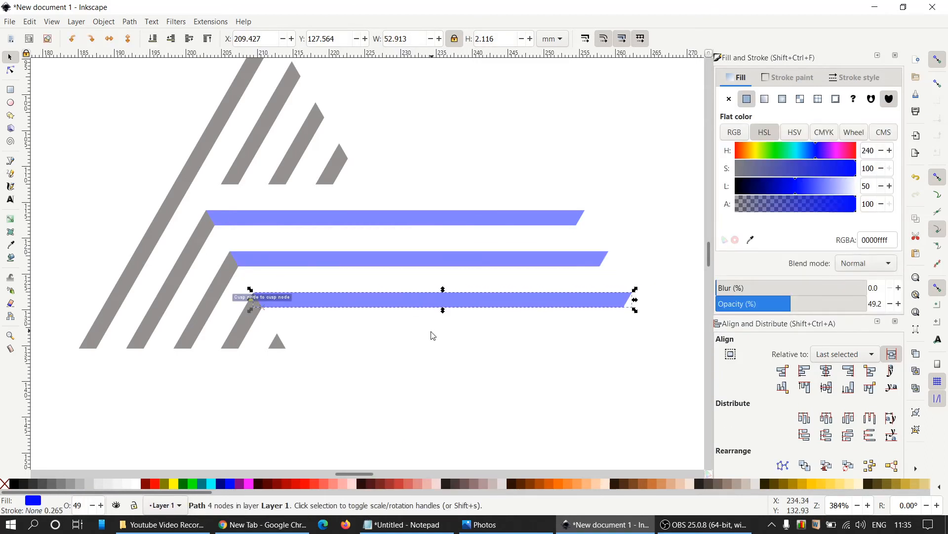
{"action": "left_click", "coordinate": [433, 336]}
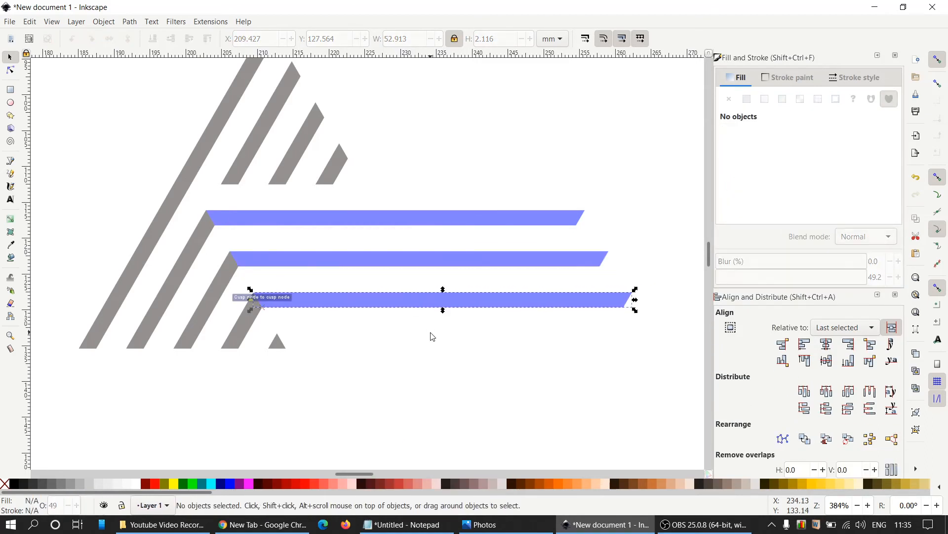
Duplicate the third blue bar and snap the copy to the small gray triangle at the base, at about X 212.74, Y 133.29 mm
{"action": "left_click", "coordinate": [376, 306]}
{"action": "right_click", "coordinate": [377, 306]}
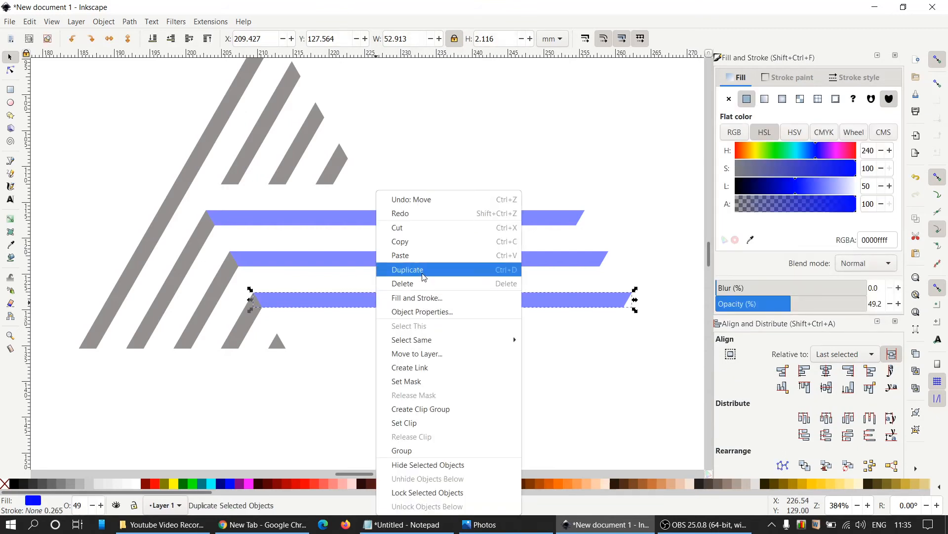
{"action": "left_click", "coordinate": [403, 269]}
{"action": "left_click_drag", "start_coordinate": [386, 306], "coordinate": [408, 346]}
{"action": "left_click", "coordinate": [410, 395]}
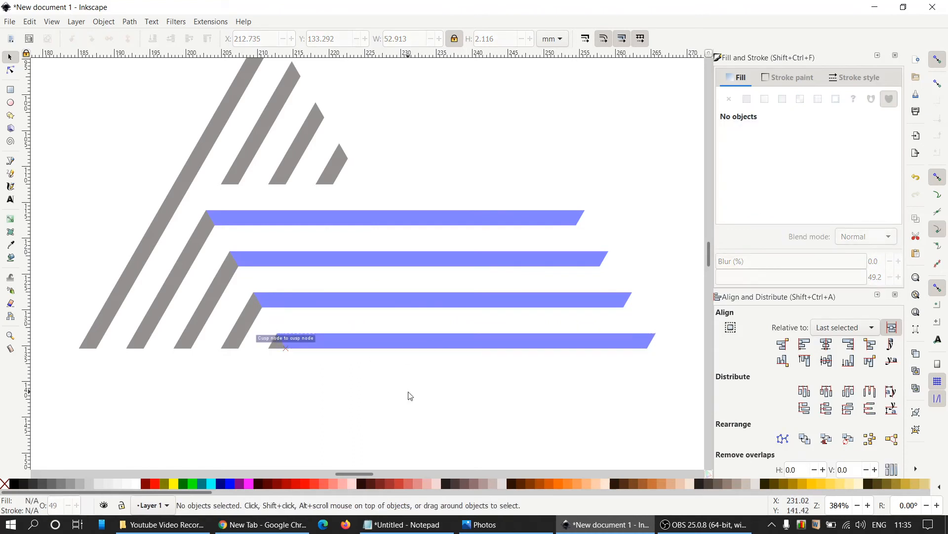
Draw a rectangle about 169 by 48.4 mm above the shapes and fill it with yellow (ffff00)
{"action": "scroll", "coordinate": [413, 420], "scroll_direction": "down", "scroll_amount": 3, "text": "ctrl"}
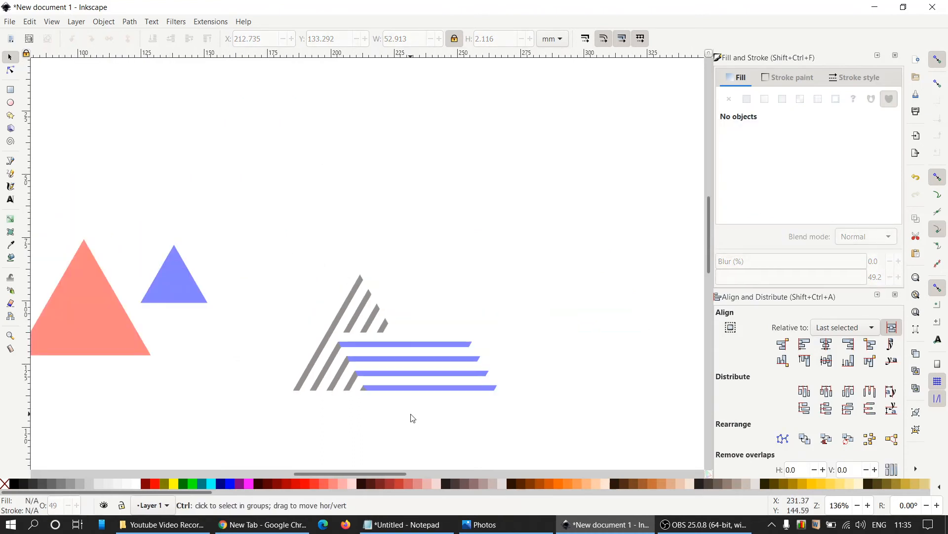
{"action": "left_click_drag", "start_coordinate": [371, 472], "coordinate": [355, 473]}
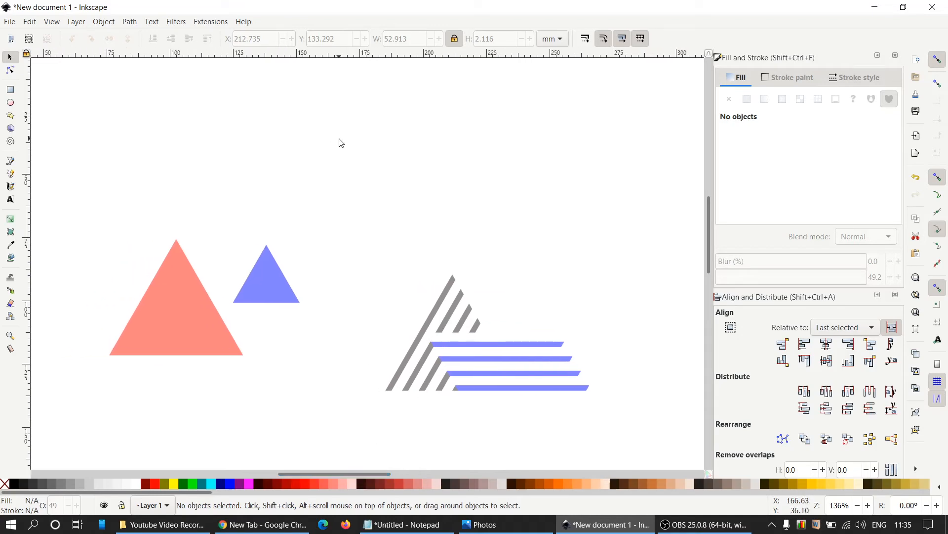
{"action": "left_click", "coordinate": [11, 91]}
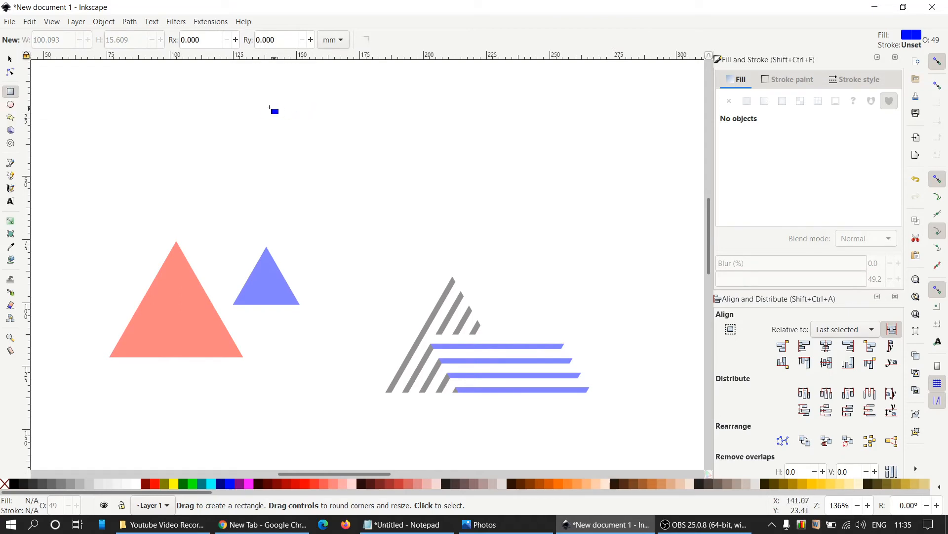
{"action": "left_click_drag", "start_coordinate": [192, 106], "coordinate": [619, 227]}
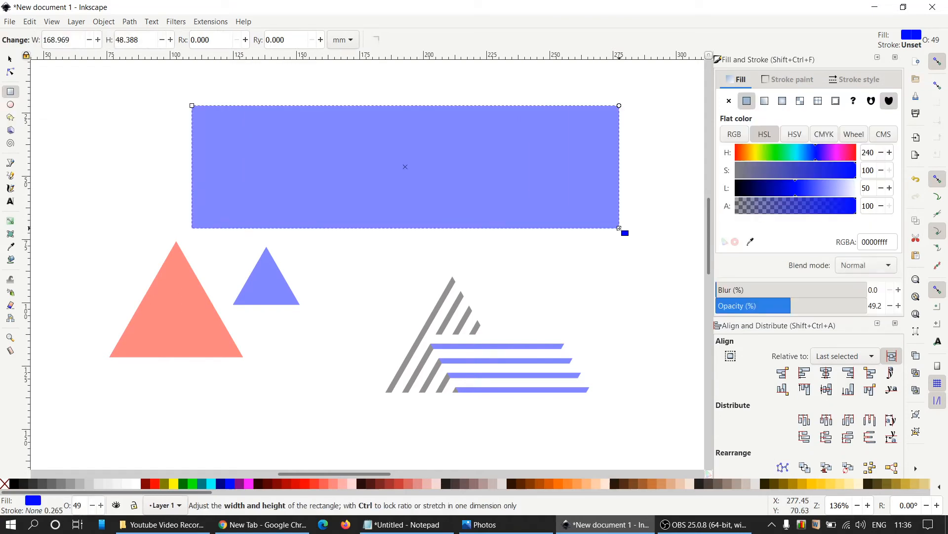
{"action": "left_click", "coordinate": [174, 483]}
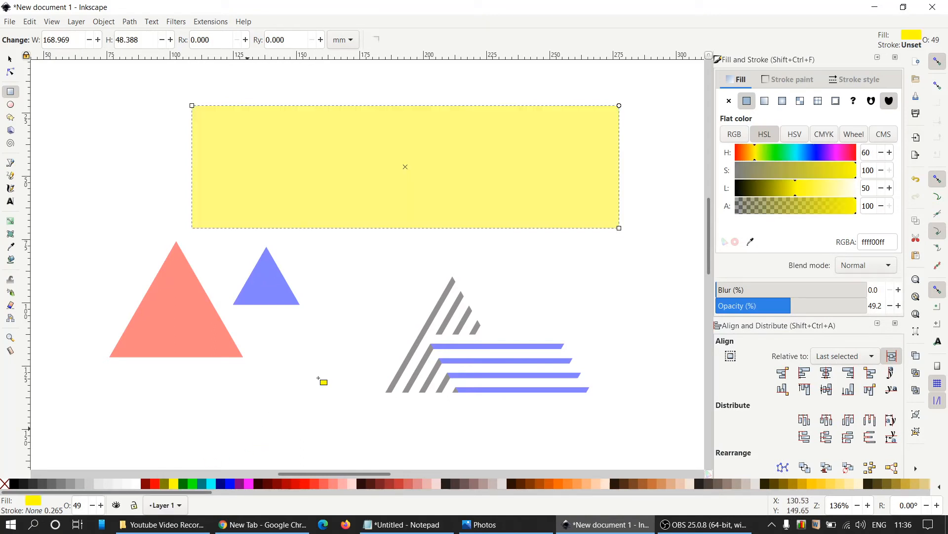
Rotate the yellow rectangle 60° clockwise and move it just outside the upper gray bars' cut tips, at about X 161, Y -24.5 mm
{"action": "left_click", "coordinate": [10, 59]}
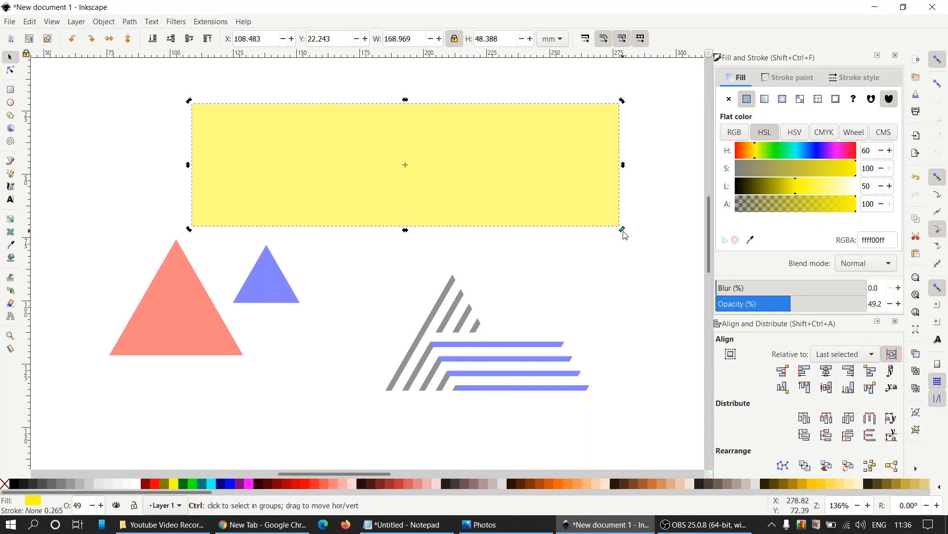
{"action": "left_click_drag", "start_coordinate": [623, 233], "coordinate": [458, 355]}
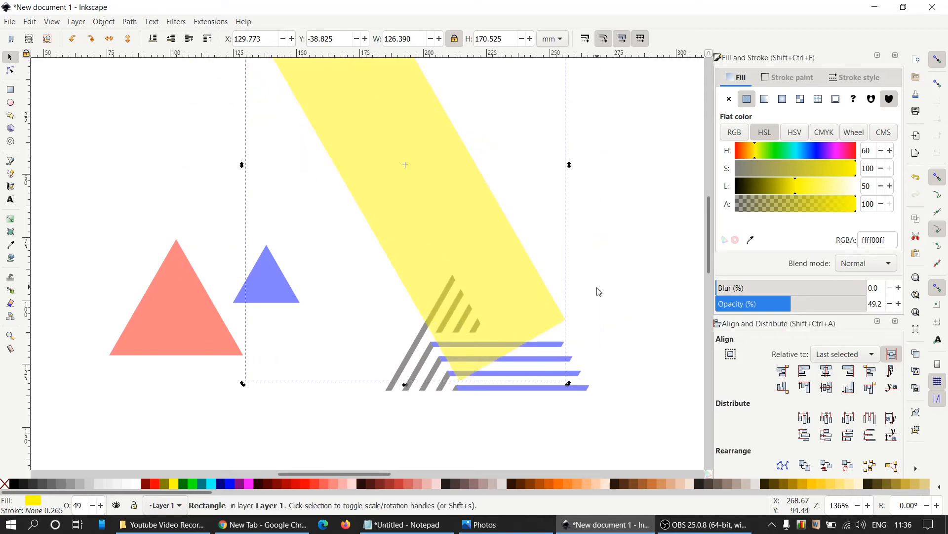
{"action": "scroll", "coordinate": [599, 292], "scroll_direction": "up", "scroll_amount": 1}
{"action": "scroll", "coordinate": [599, 291], "scroll_direction": "up", "scroll_amount": 1}
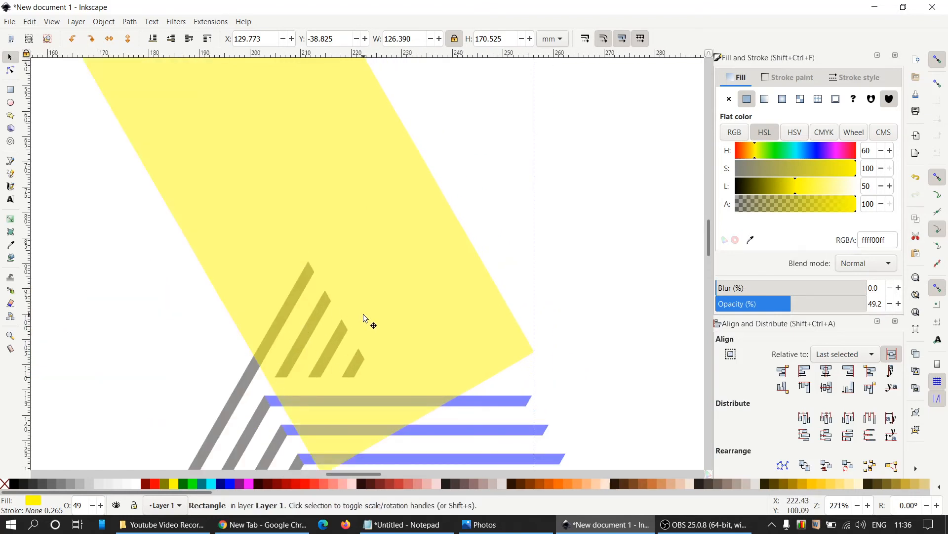
{"action": "left_click_drag", "start_coordinate": [364, 319], "coordinate": [532, 386]}
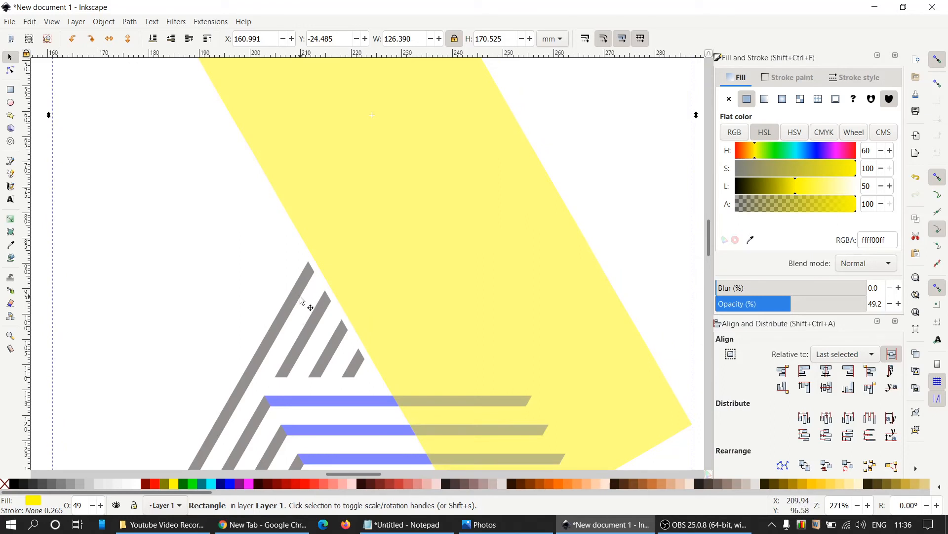
Nudge the yellow rectangle left until it slightly overlaps the upper gray bars' cut tips, at about X 159.4 mm
{"action": "key", "text": "ctrl"}
{"action": "scroll", "coordinate": [352, 312], "scroll_direction": "up", "scroll_amount": 2}
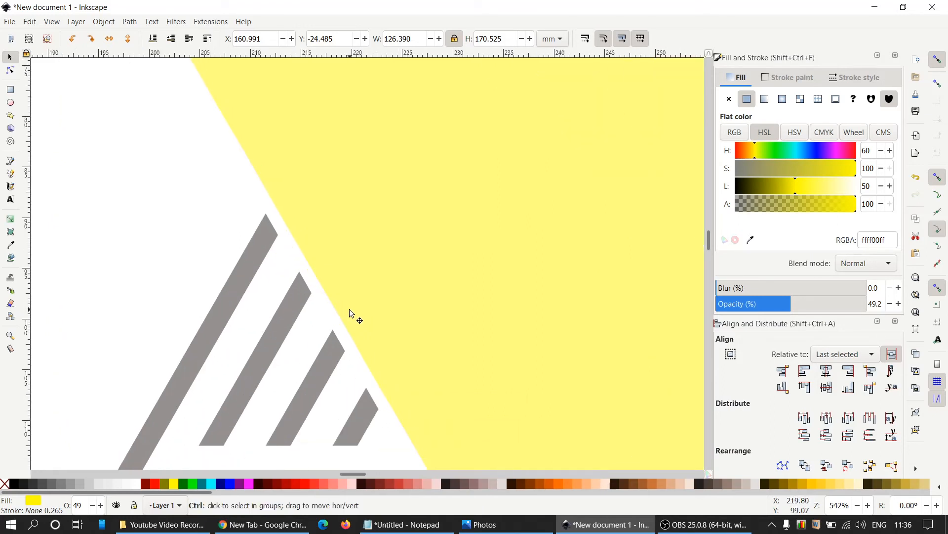
{"action": "scroll", "coordinate": [348, 309], "scroll_direction": "up", "scroll_amount": 2}
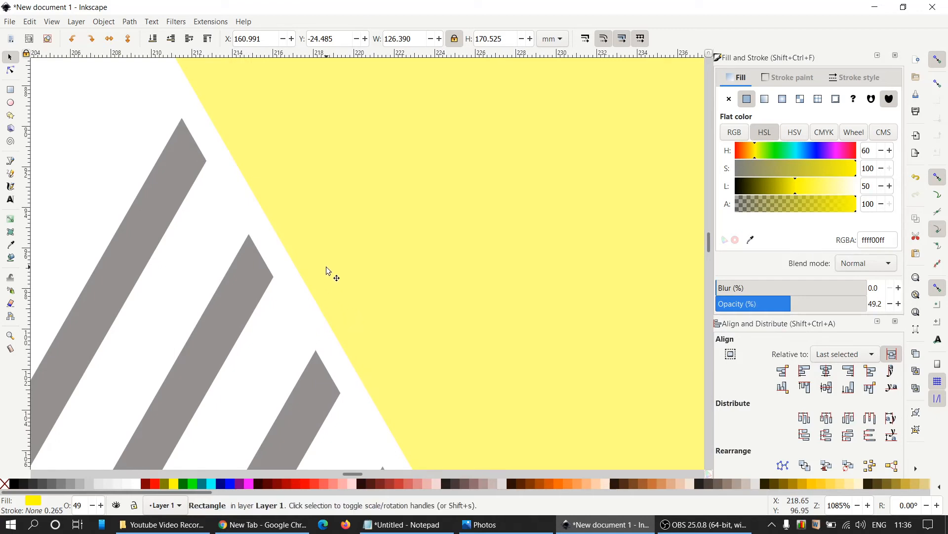
{"action": "key", "text": "Left"}
{"action": "key", "text": "Left"}
{"action": "key", "text": "Left"}
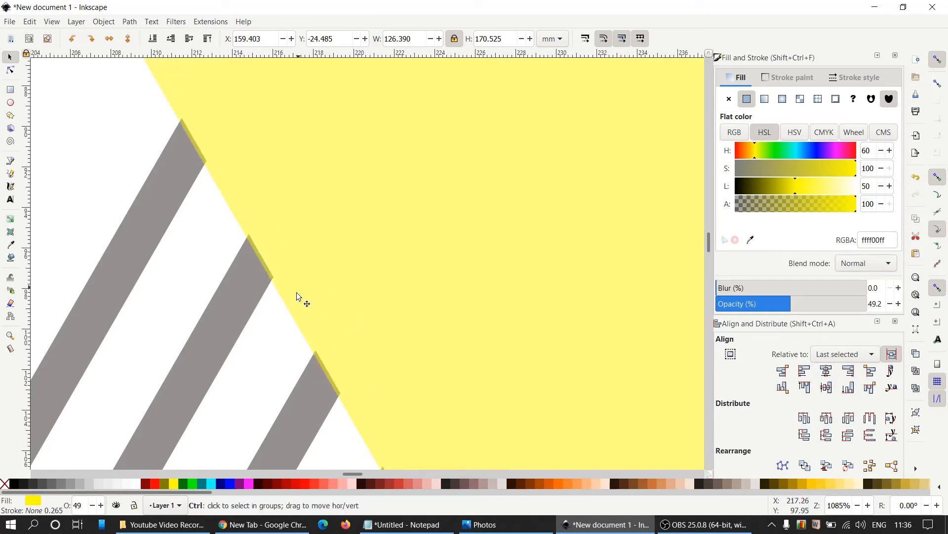
Fine-nudge the yellow rectangle right until its slanted edge lies flush with the gray bars' cut tips, at about X 159.61 mm
{"action": "scroll", "coordinate": [297, 296], "scroll_direction": "up", "scroll_amount": 2}
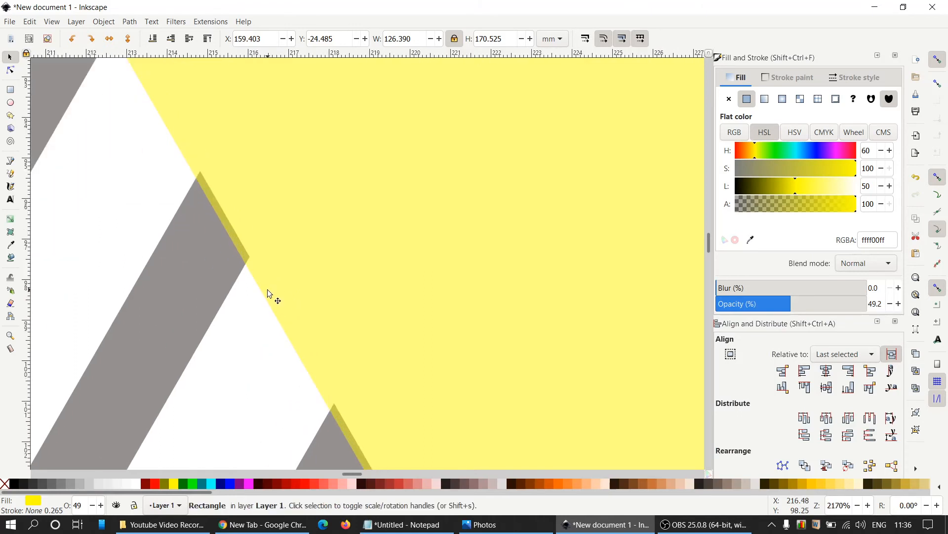
{"action": "key", "text": "alt+Right"}
{"action": "key", "text": "alt+Right"}
{"action": "key", "text": "alt+Right"}
{"action": "key", "text": "alt+Right"}
{"action": "key", "text": "alt+Right"}
{"action": "key", "text": "alt+Right"}
{"action": "key", "text": "alt+Right"}
{"action": "key", "text": "alt+Right"}
{"action": "key", "text": "alt+Right"}
{"action": "key", "text": "alt+Right"}
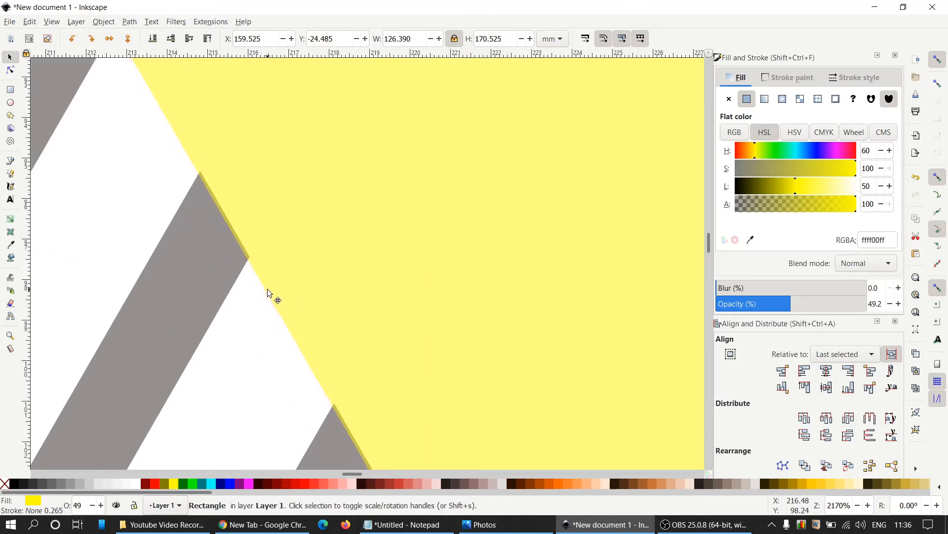
{"action": "key", "text": "alt+Right"}
{"action": "key", "text": "alt+Right"}
{"action": "key", "text": "alt+Right"}
{"action": "key", "text": "alt+Right"}
{"action": "key", "text": "alt+Right"}
{"action": "key", "text": "alt+Right"}
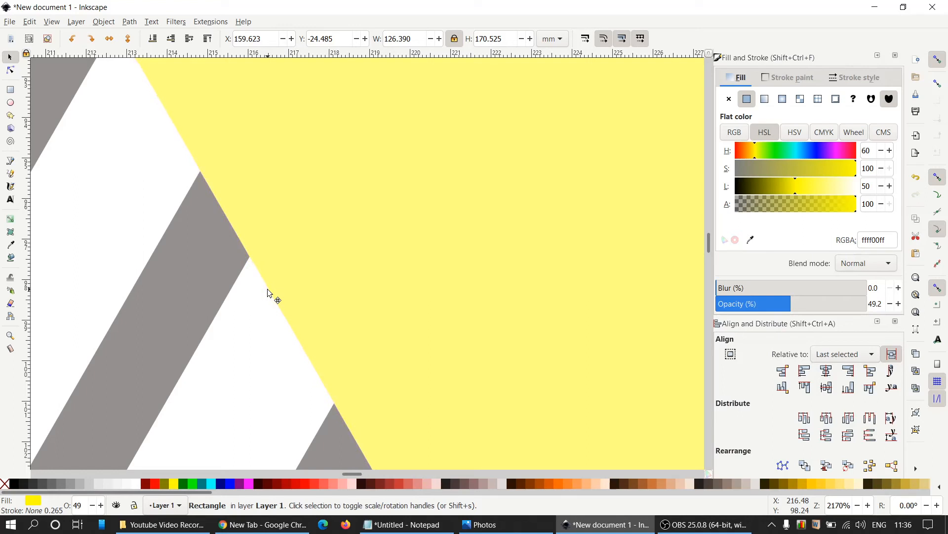
{"action": "scroll", "coordinate": [281, 267], "scroll_direction": "up", "scroll_amount": 3}
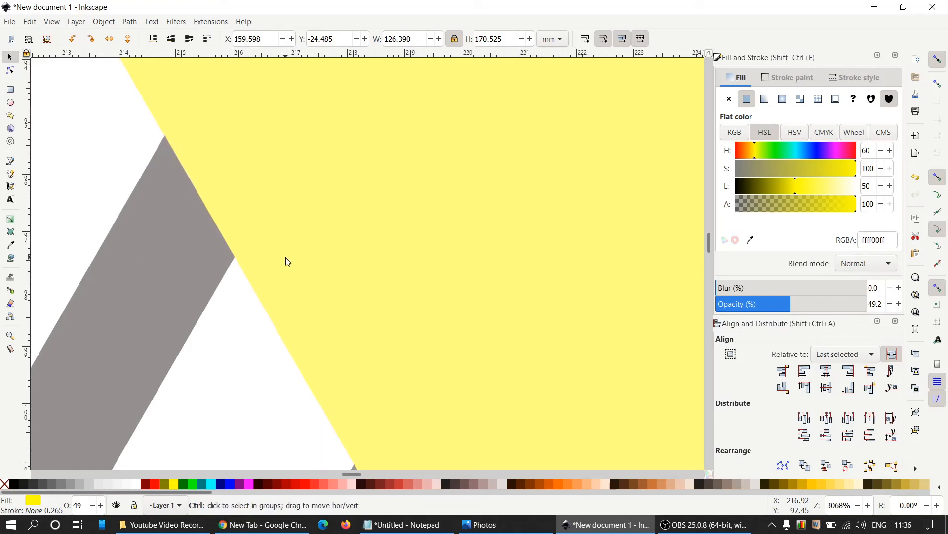
{"action": "key", "text": "alt+Right"}
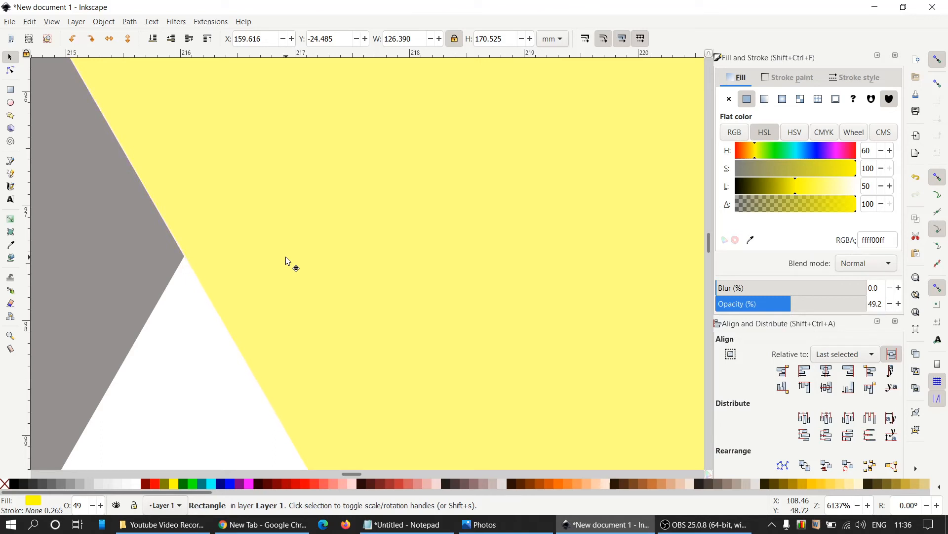
{"action": "scroll", "coordinate": [288, 260], "scroll_direction": "down", "scroll_amount": 8}
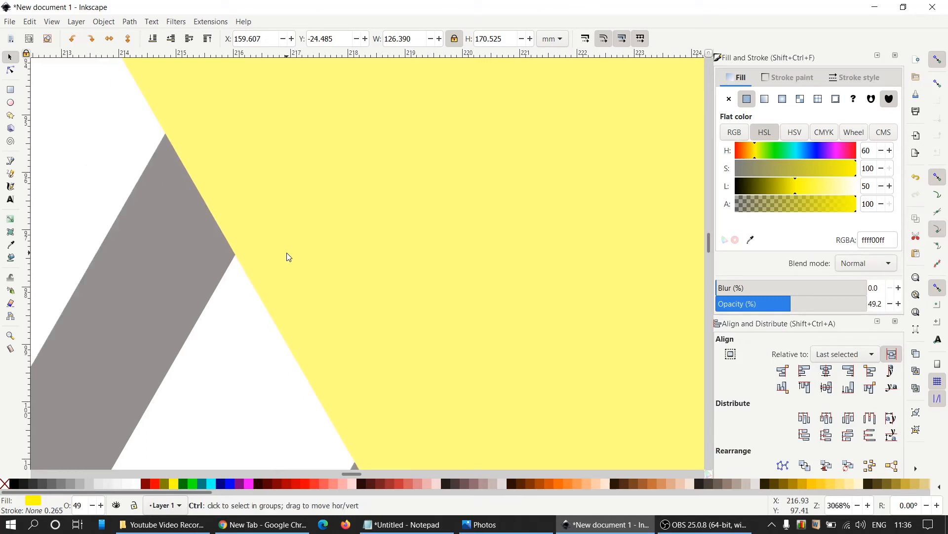
{"action": "scroll", "coordinate": [289, 257], "scroll_direction": "down", "scroll_amount": 2}
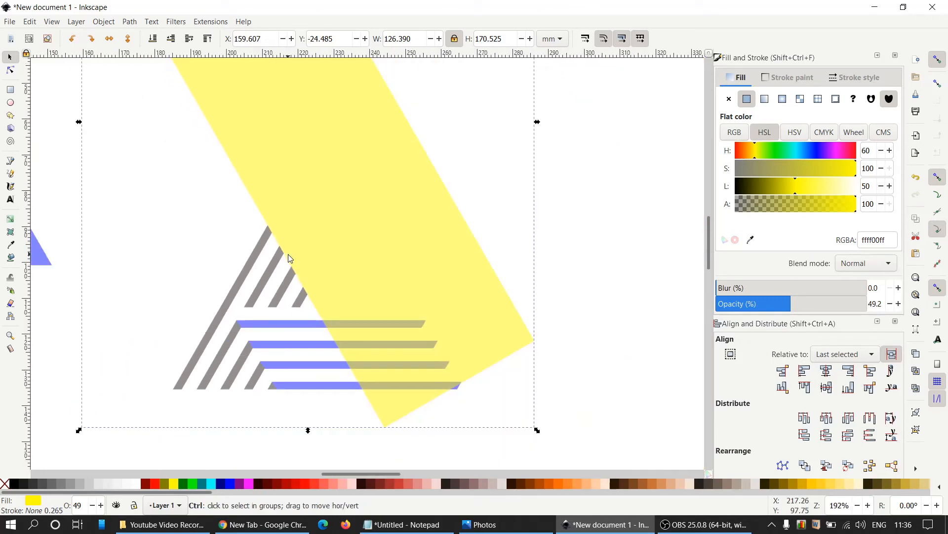
Combine the four horizontal blue bars into a single path
{"action": "left_click", "coordinate": [303, 326]}
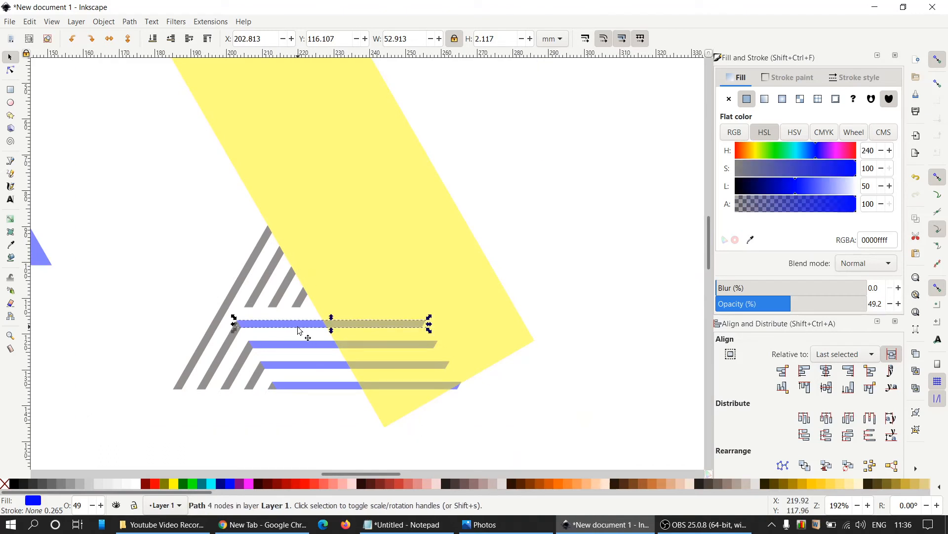
{"action": "left_click", "coordinate": [306, 350], "text": "shift"}
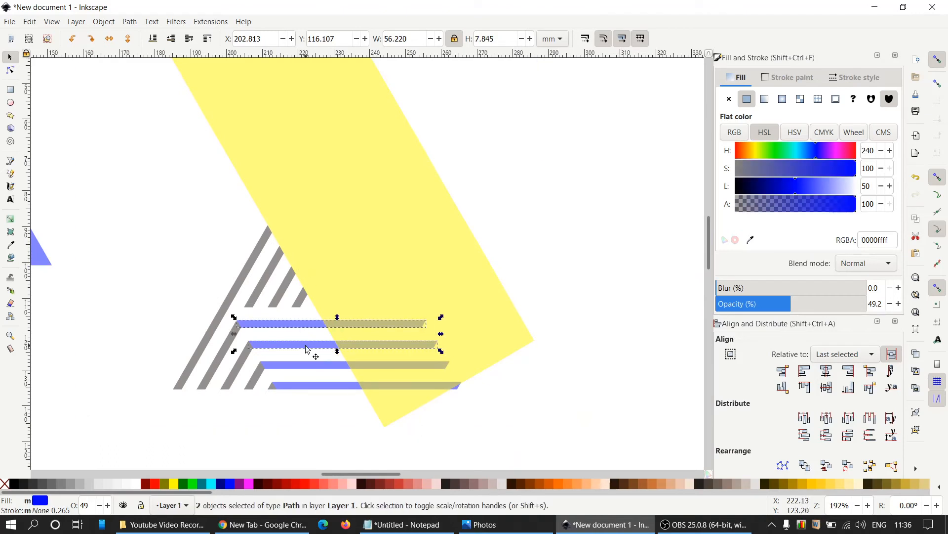
{"action": "left_click", "coordinate": [316, 369], "text": "shift"}
{"action": "left_click", "coordinate": [322, 388], "text": "shift"}
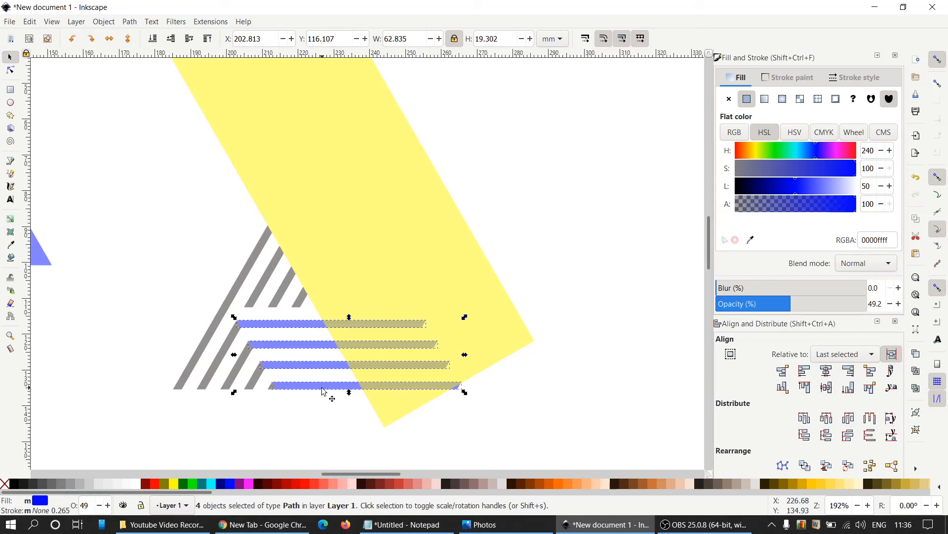
{"action": "left_click", "coordinate": [130, 22]}
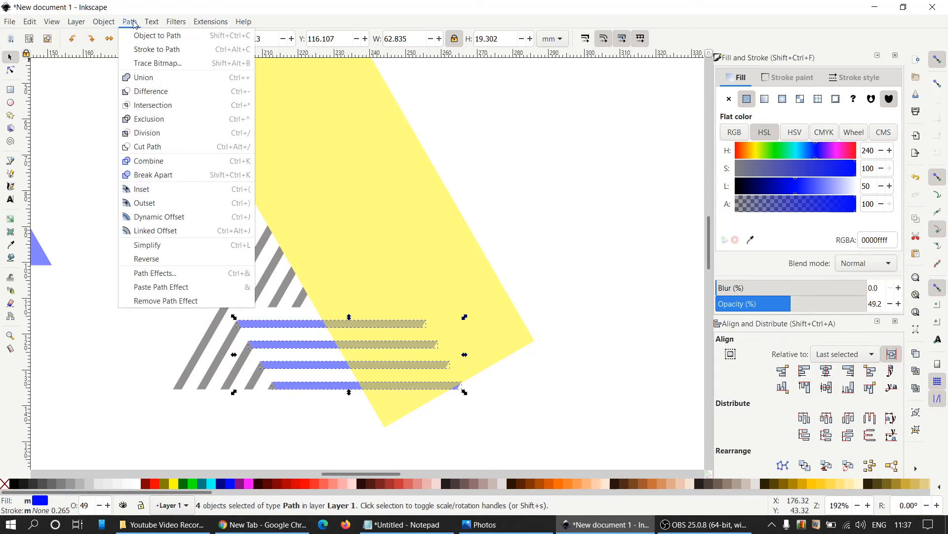
{"action": "left_click", "coordinate": [165, 161]}
{"action": "left_click", "coordinate": [578, 258]}
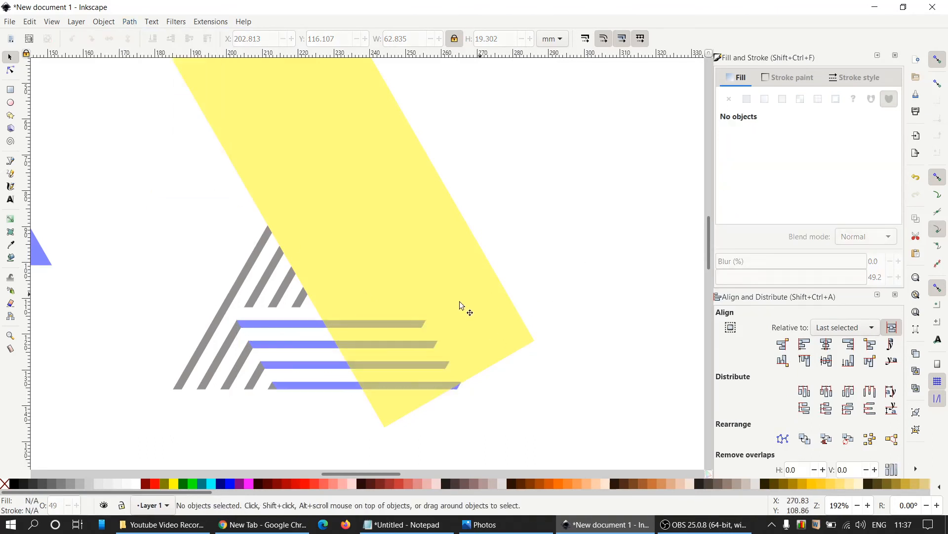
Subtract the yellow rectangle from the combined blue bars with Difference to trim them along the triangle's slanted side
{"action": "left_click", "coordinate": [315, 326]}
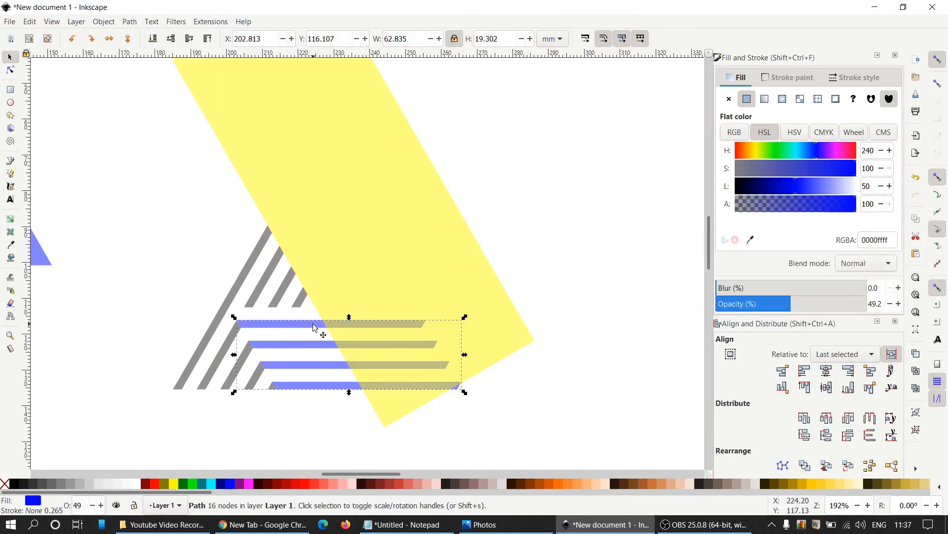
{"action": "left_click", "coordinate": [386, 203], "text": "shift"}
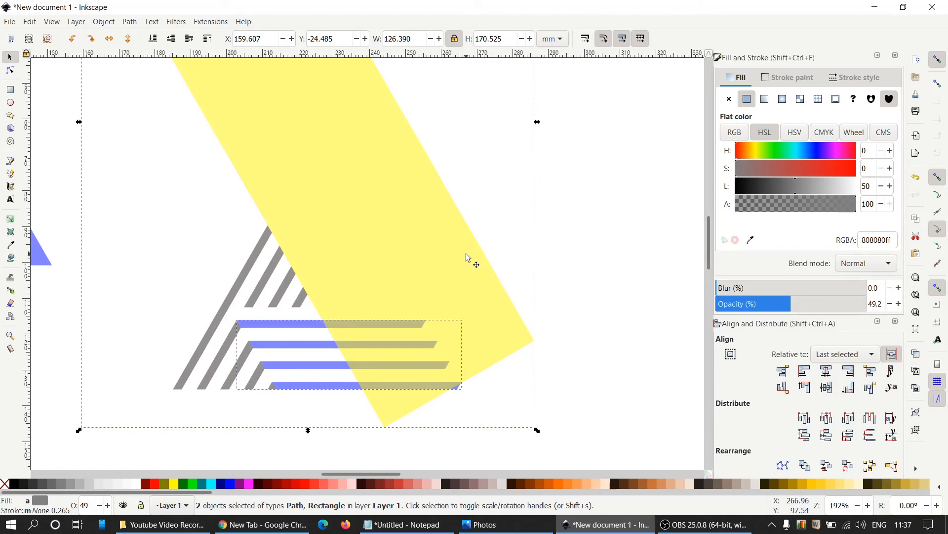
{"action": "left_click", "coordinate": [571, 251]}
{"action": "left_click", "coordinate": [452, 246]}
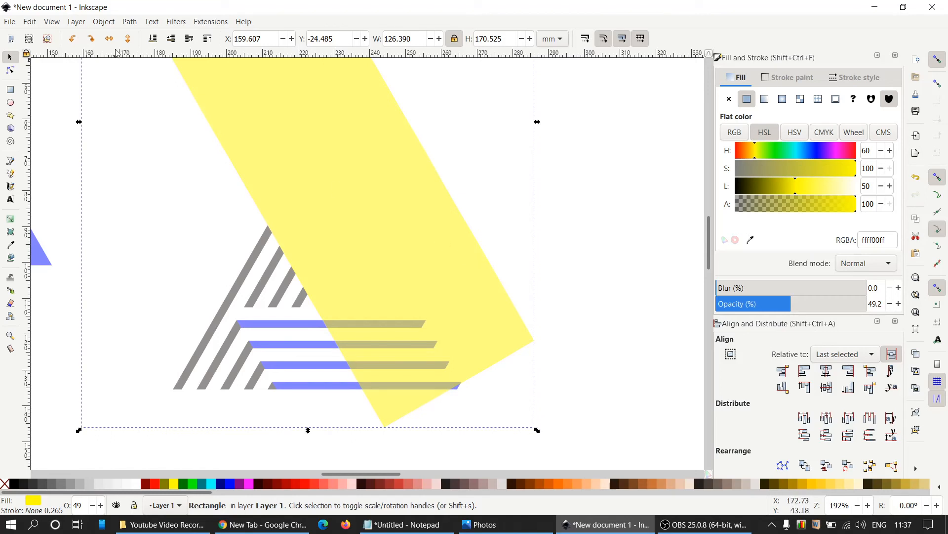
{"action": "left_click", "coordinate": [300, 326]}
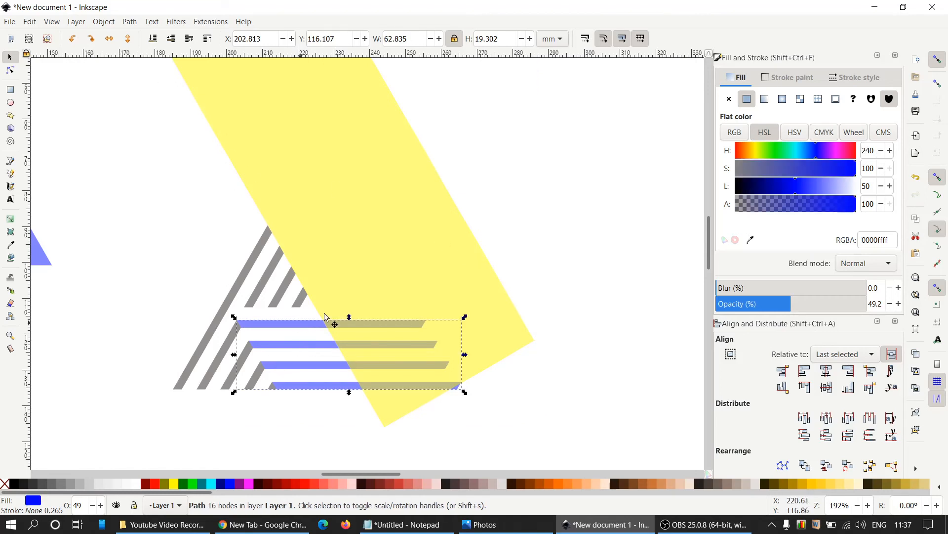
{"action": "left_click", "coordinate": [380, 265], "text": "shift"}
{"action": "left_click", "coordinate": [129, 22]}
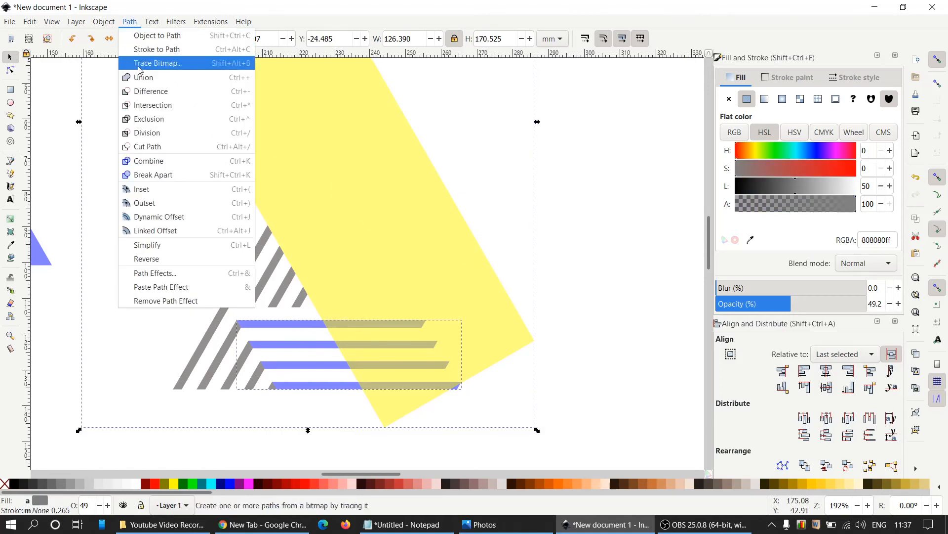
{"action": "left_click", "coordinate": [154, 91]}
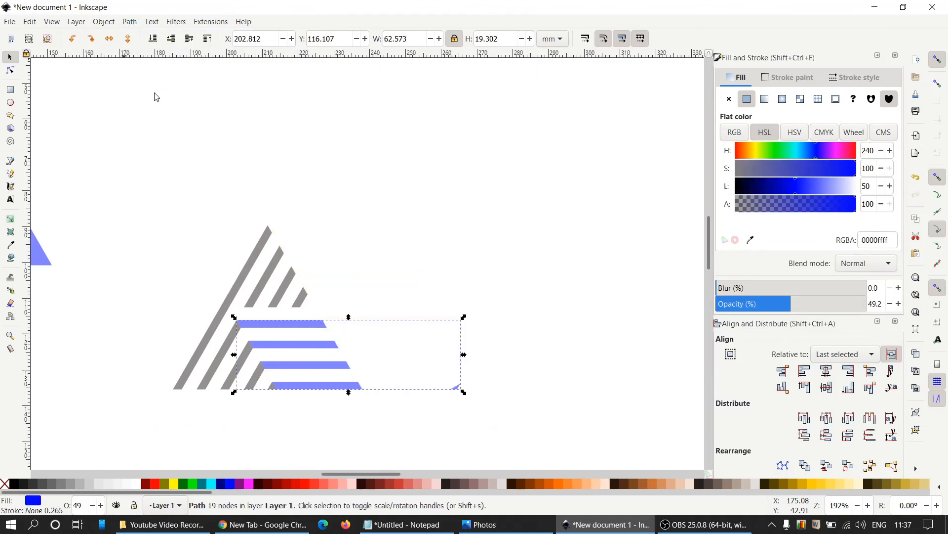
Break the trimmed blue path apart and delete the small leftover triangle beyond the lowest bar
{"action": "left_click", "coordinate": [135, 23]}
{"action": "left_click", "coordinate": [155, 175]}
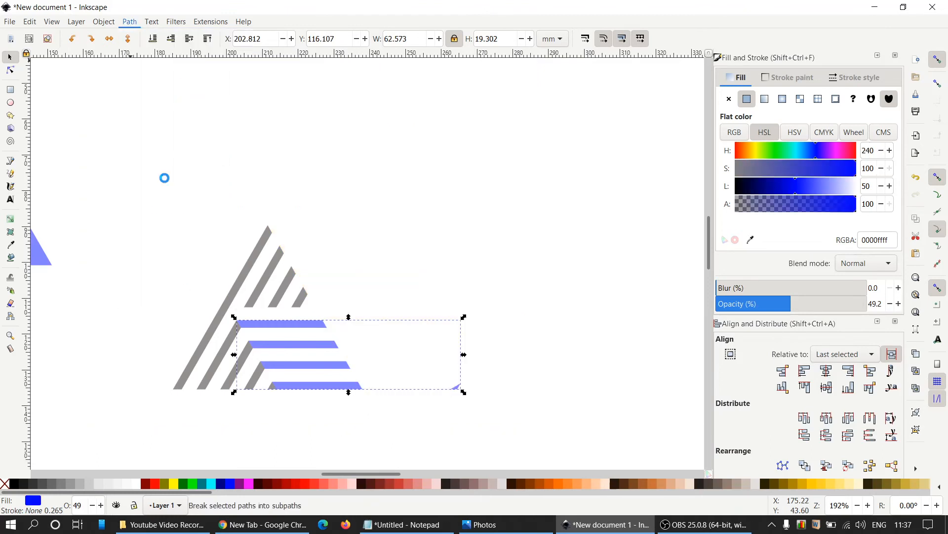
{"action": "left_click", "coordinate": [483, 384]}
{"action": "left_click", "coordinate": [456, 386]}
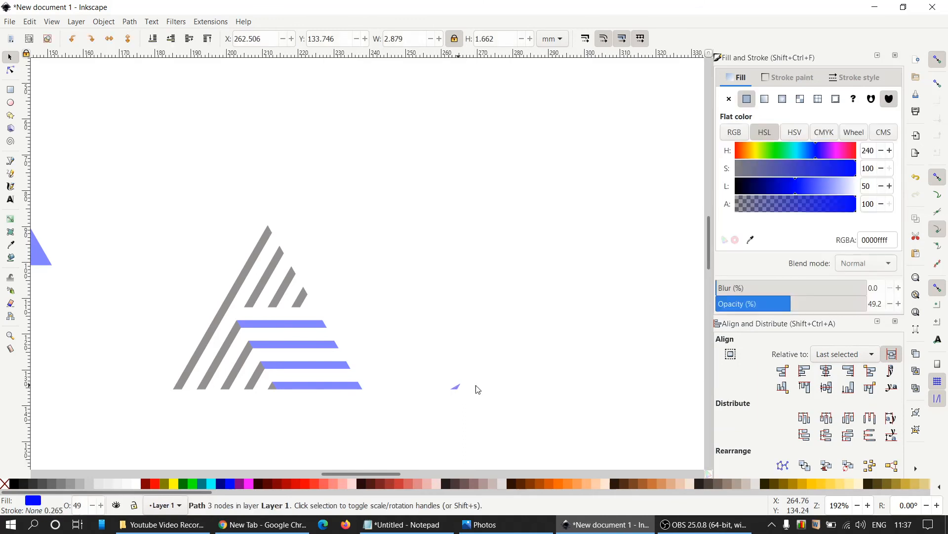
{"action": "key", "text": "Delete"}
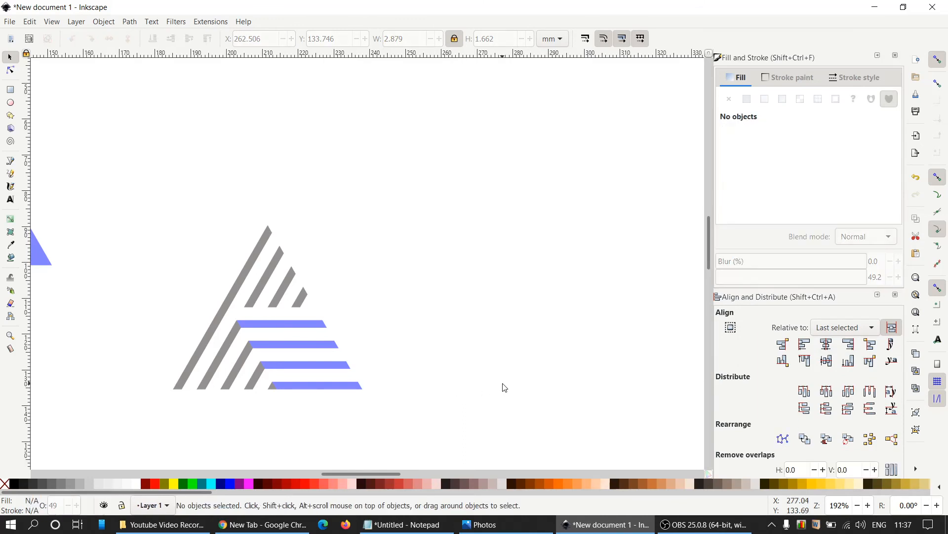
Combine the four trimmed blue bars back into one path
{"action": "left_click", "coordinate": [311, 330]}
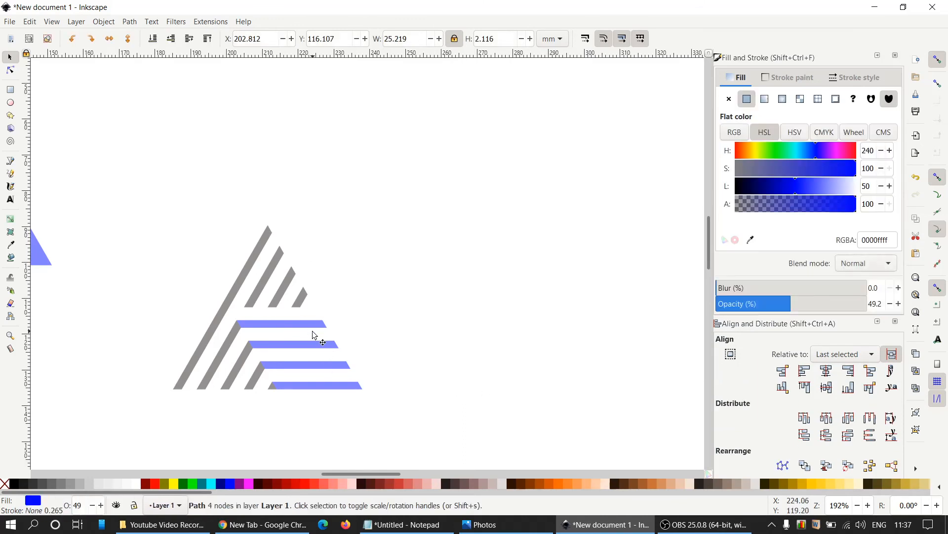
{"action": "left_click", "coordinate": [321, 345], "text": "shift"}
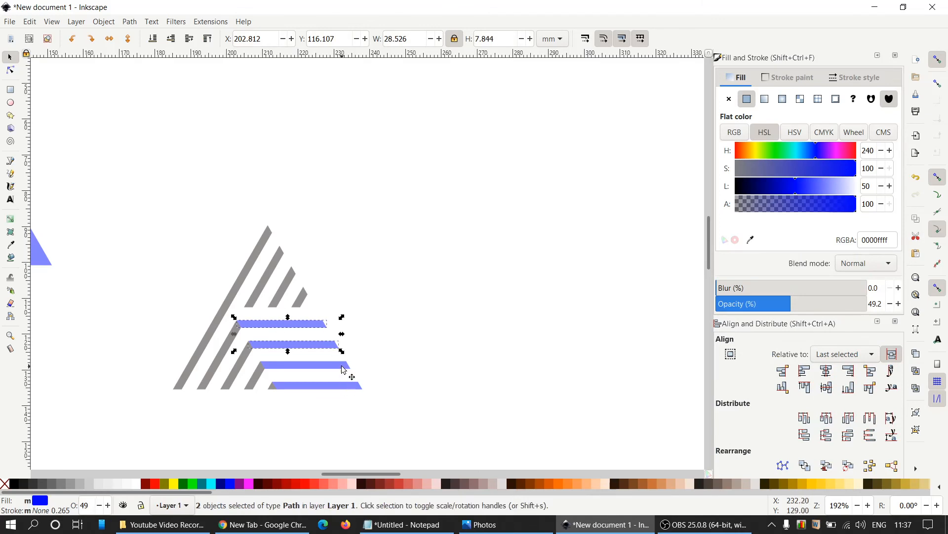
{"action": "left_click", "coordinate": [345, 368], "text": "shift"}
{"action": "left_click", "coordinate": [355, 386], "text": "shift"}
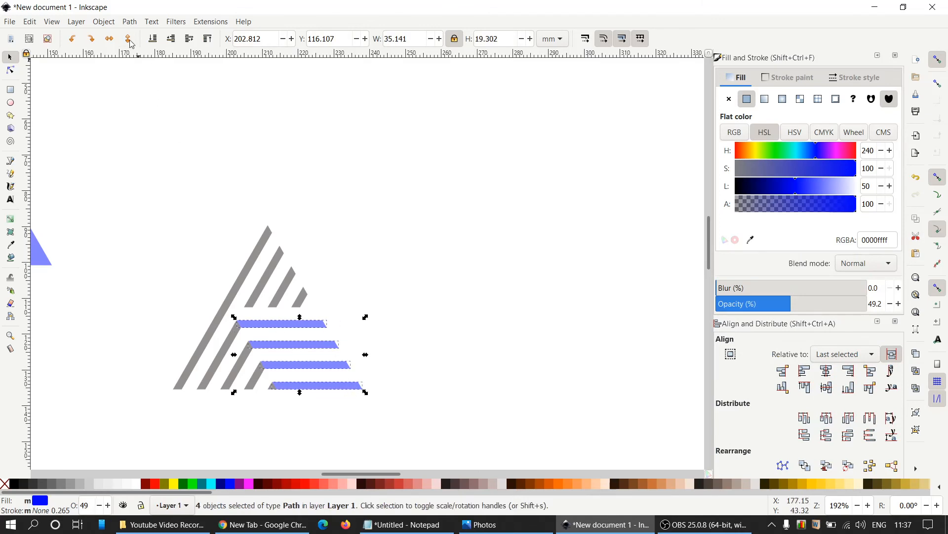
{"action": "left_click", "coordinate": [131, 21]}
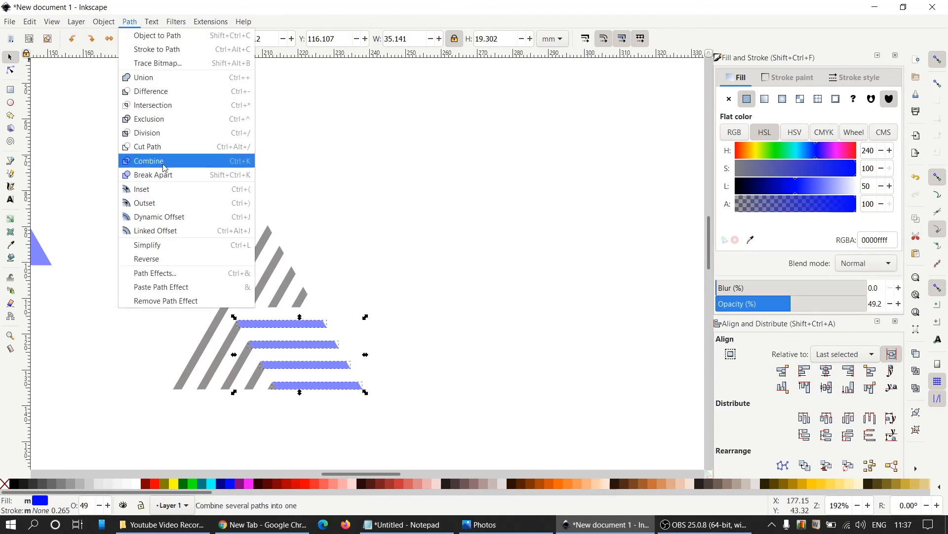
{"action": "left_click", "coordinate": [158, 161]}
{"action": "left_click", "coordinate": [430, 458]}
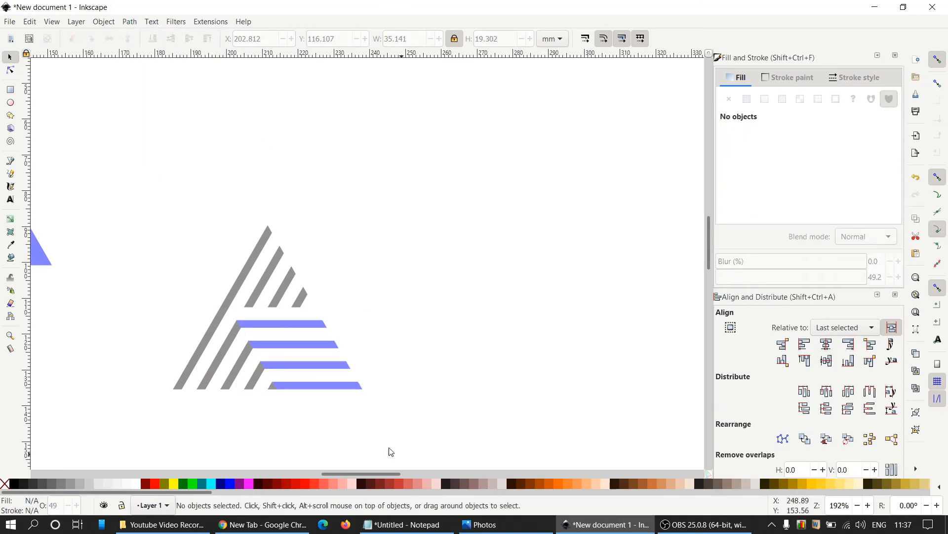
Fill the slanted gray bars' path with red (ff0000)
{"action": "left_click", "coordinate": [260, 246]}
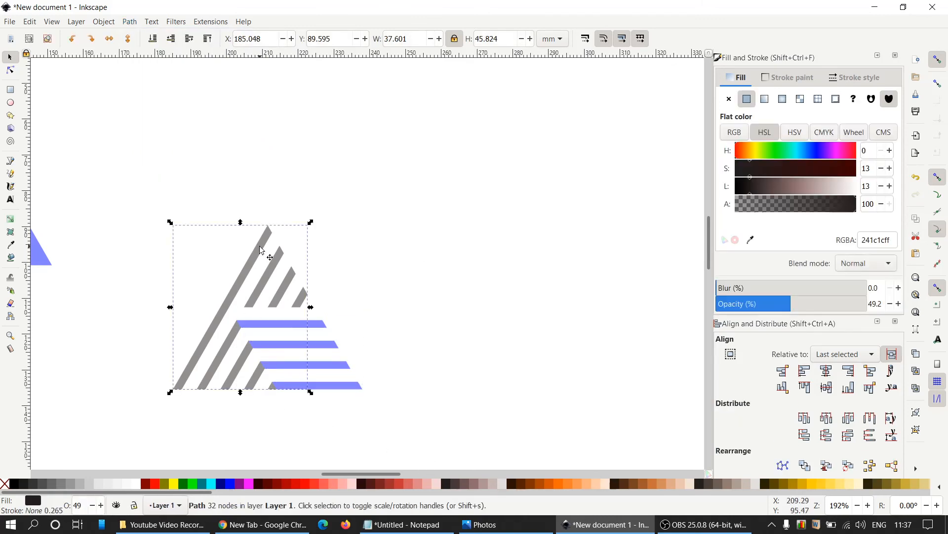
{"action": "left_click", "coordinate": [156, 487]}
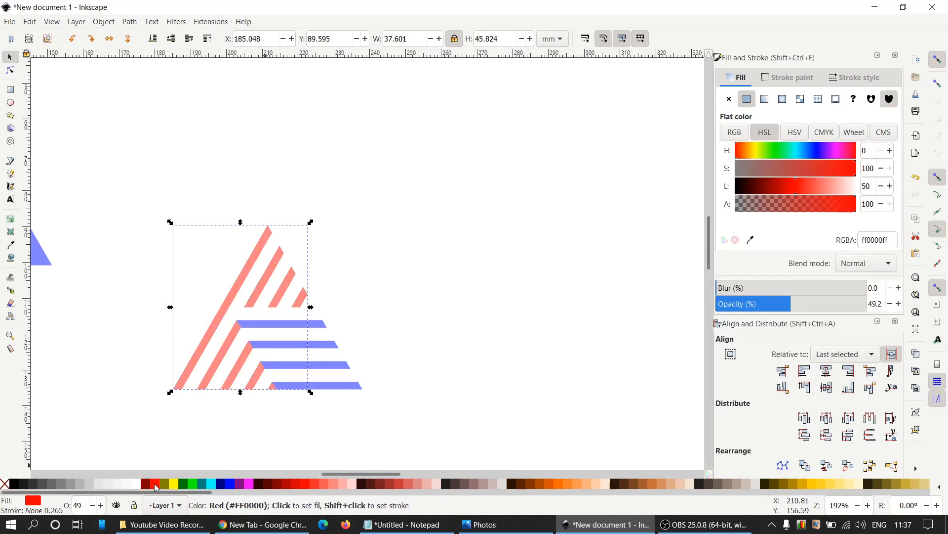
{"action": "left_click", "coordinate": [450, 435]}
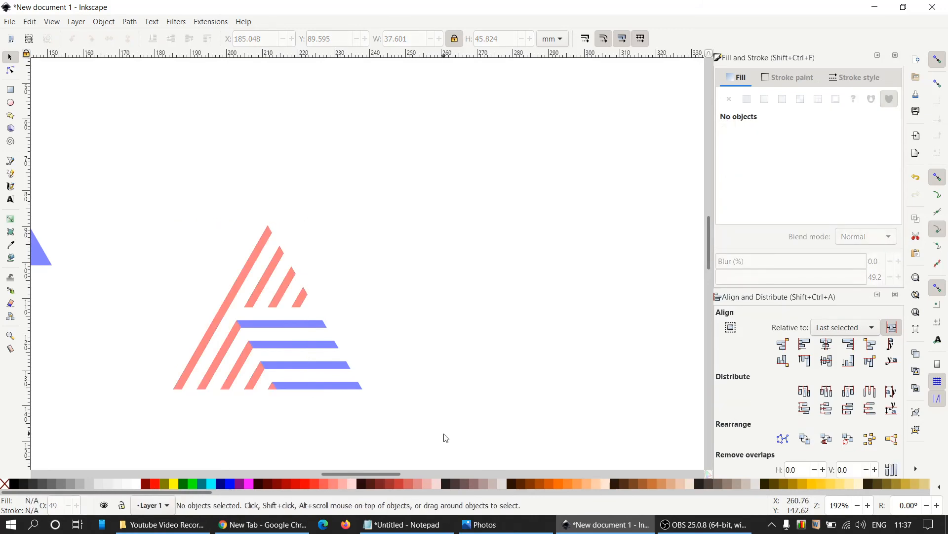
Group the red slanted bars and the blue horizontal bars together
{"action": "left_click_drag", "start_coordinate": [447, 438], "coordinate": [143, 167]}
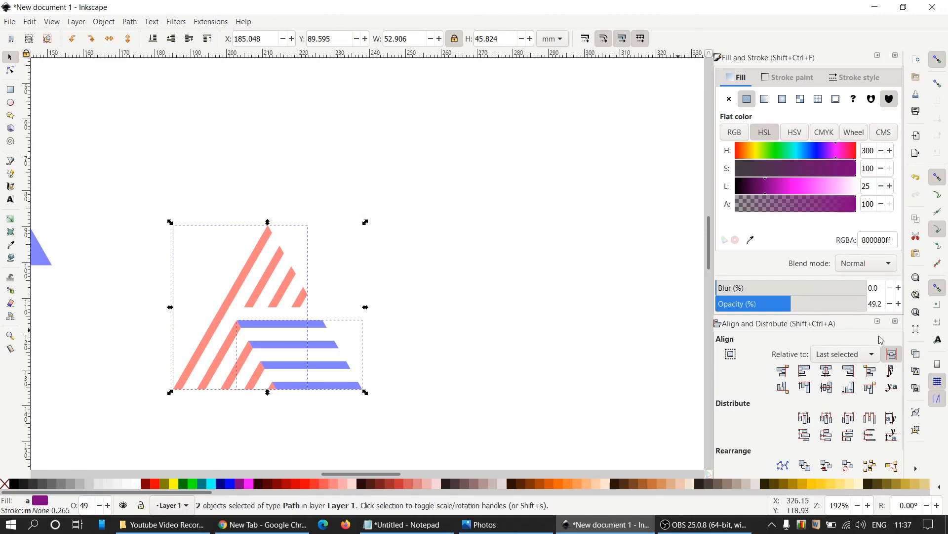
{"action": "left_click", "coordinate": [922, 419]}
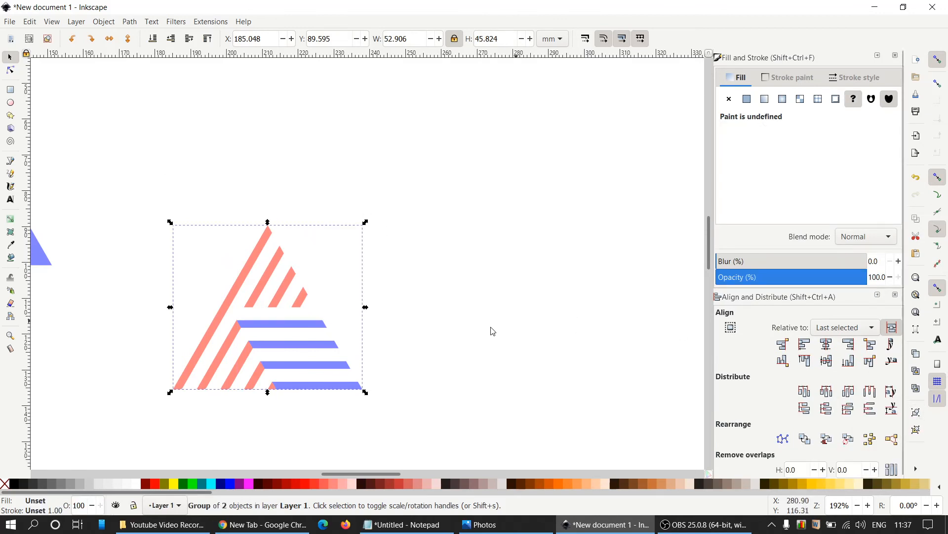
{"action": "left_click", "coordinate": [587, 305]}
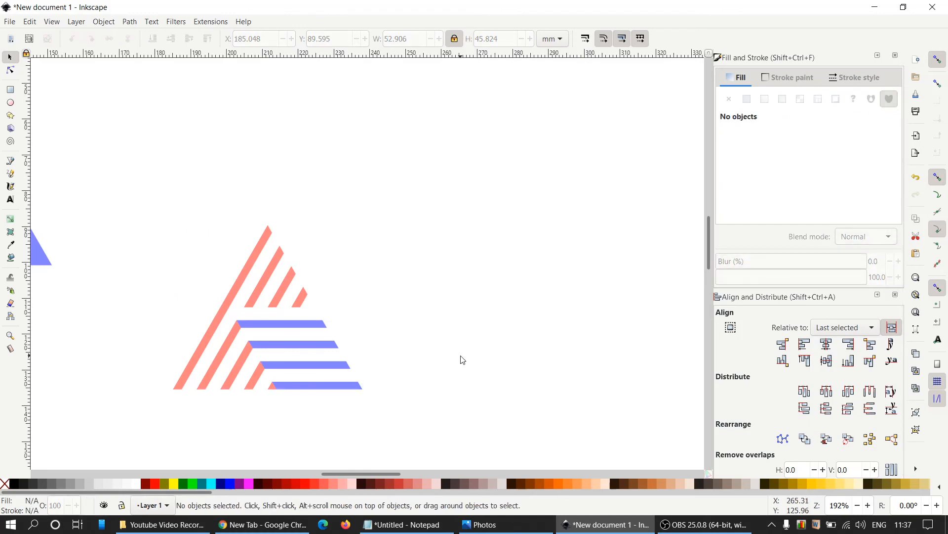
Ungroup the striped triangle to set its red and blue bars to 100% opacity, and group them again
{"action": "mouse_move", "coordinate": [482, 439]}
{"action": "left_mouse_down"}
{"action": "mouse_move", "coordinate": [182, 432]}
{"action": "mouse_move", "coordinate": [104, 263]}
{"action": "mouse_move", "coordinate": [100, 131]}
{"action": "left_mouse_up"}
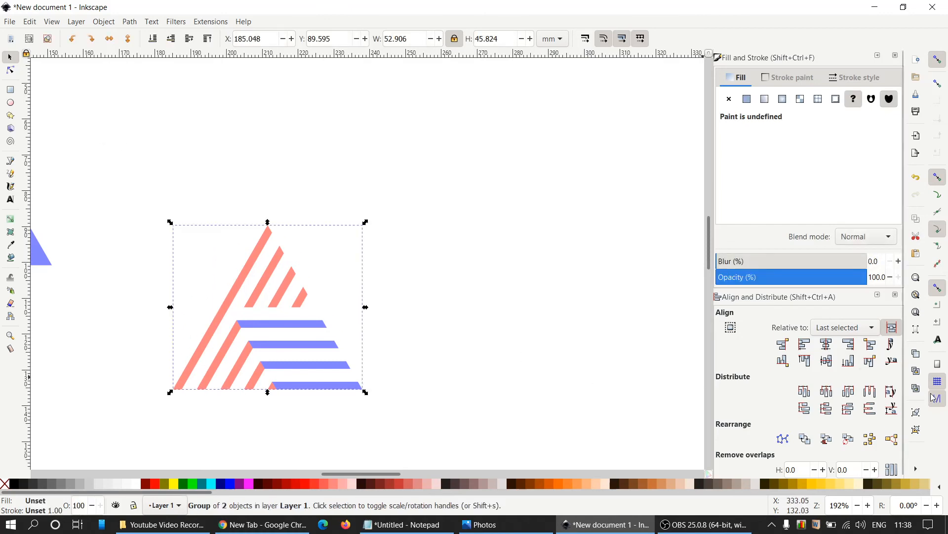
{"action": "left_click", "coordinate": [917, 429]}
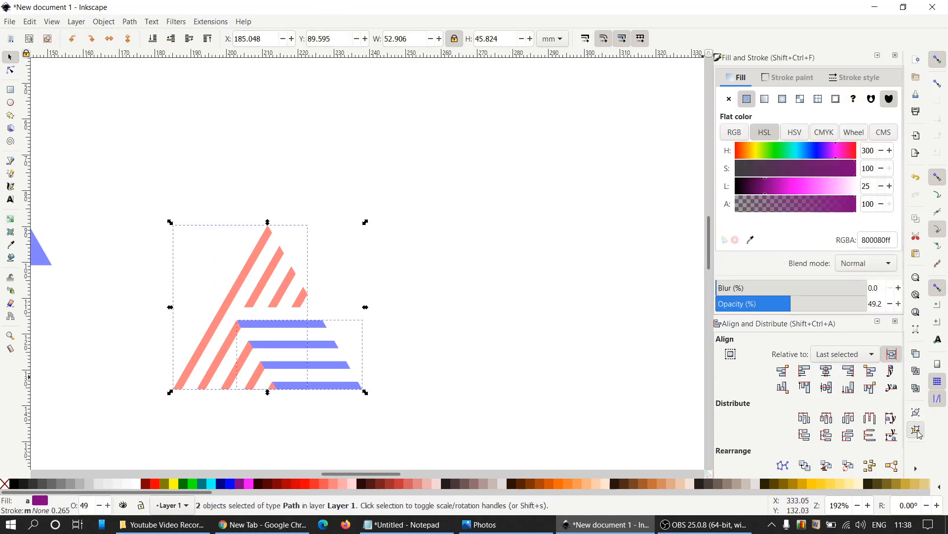
{"action": "left_click", "coordinate": [917, 429]}
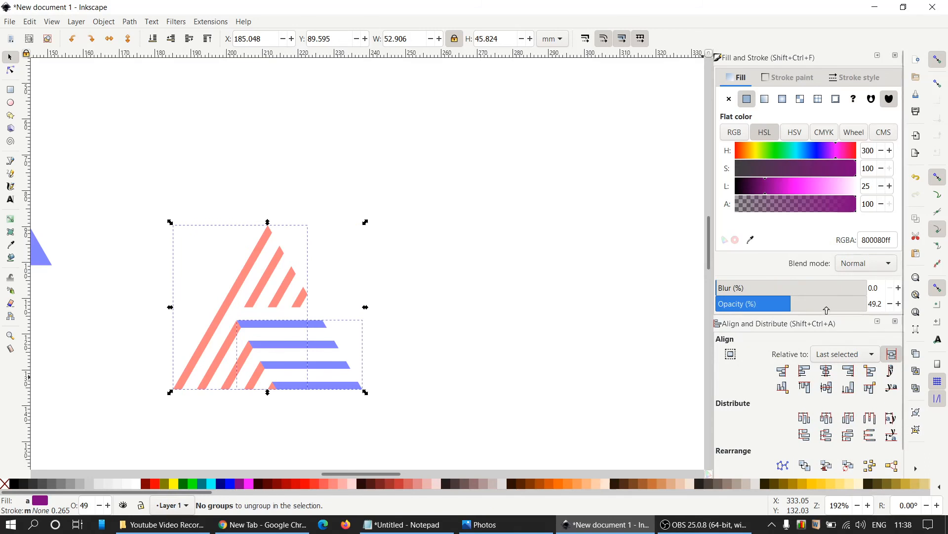
{"action": "left_click_drag", "start_coordinate": [827, 307], "coordinate": [871, 301]}
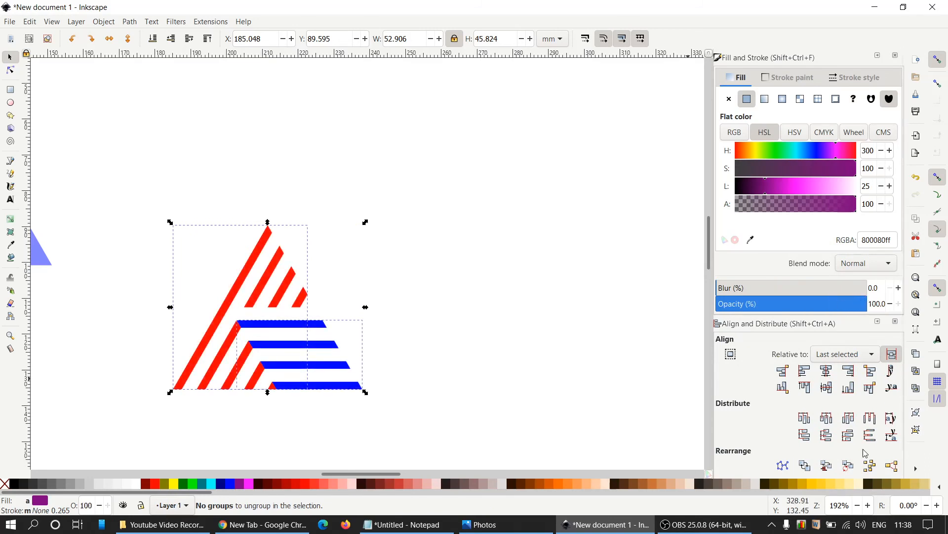
{"action": "left_click", "coordinate": [917, 413]}
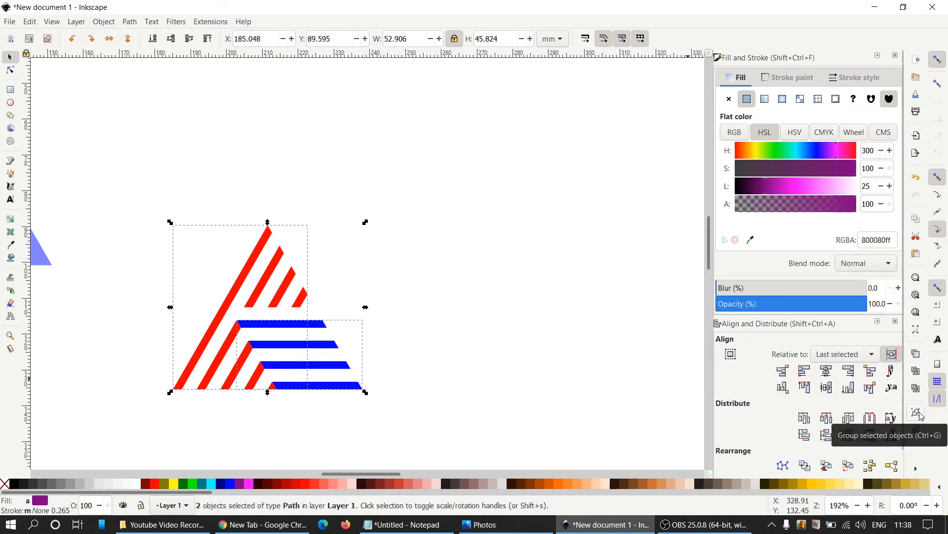
{"action": "left_click", "coordinate": [422, 311]}
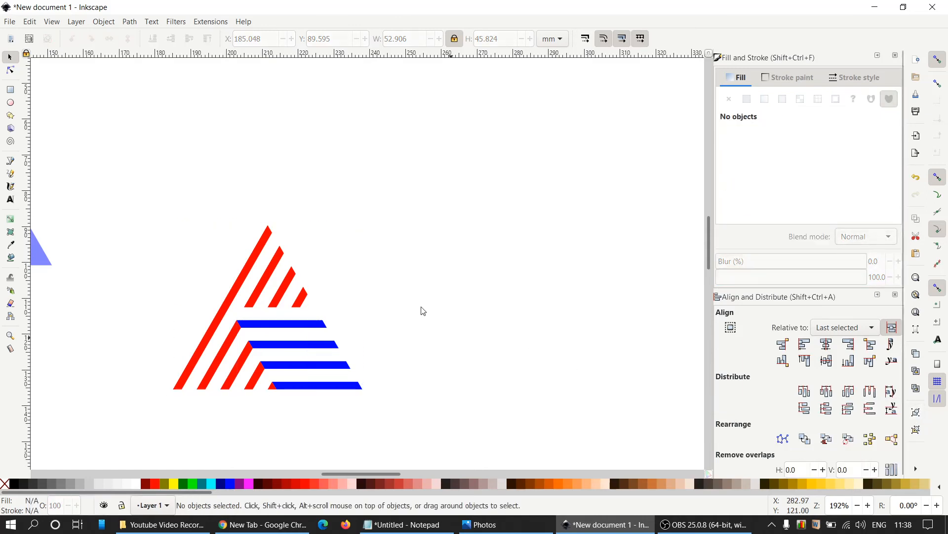
Delete the two solid triangles, the large pink one and the small light blue one, beside the striped design
{"action": "scroll", "coordinate": [403, 287], "scroll_direction": "down", "scroll_amount": 1}
{"action": "scroll", "coordinate": [403, 286], "scroll_direction": "down", "scroll_amount": 1}
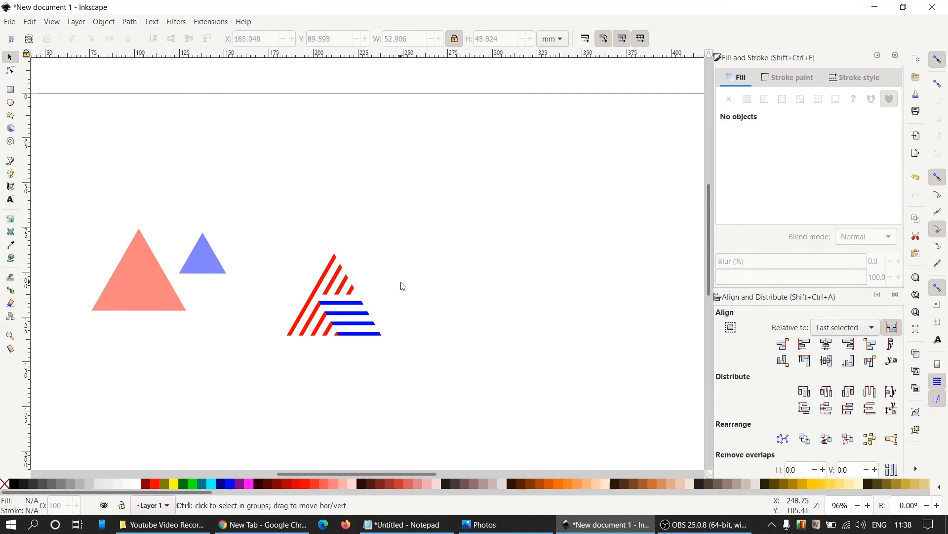
{"action": "scroll", "coordinate": [403, 287], "scroll_direction": "down", "scroll_amount": 1}
{"action": "left_click_drag", "start_coordinate": [276, 348], "coordinate": [163, 207]}
{"action": "left_click", "coordinate": [229, 315]}
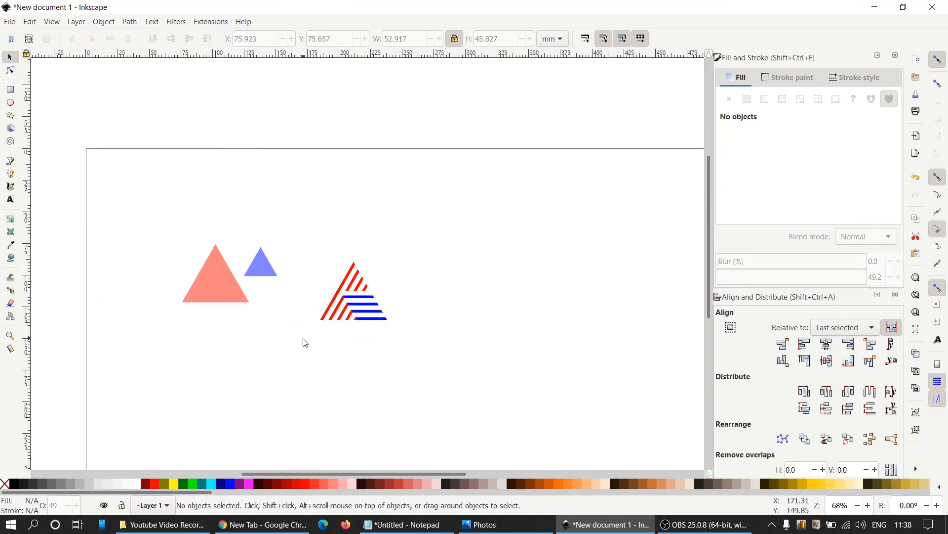
{"action": "left_click_drag", "start_coordinate": [303, 339], "coordinate": [165, 142]}
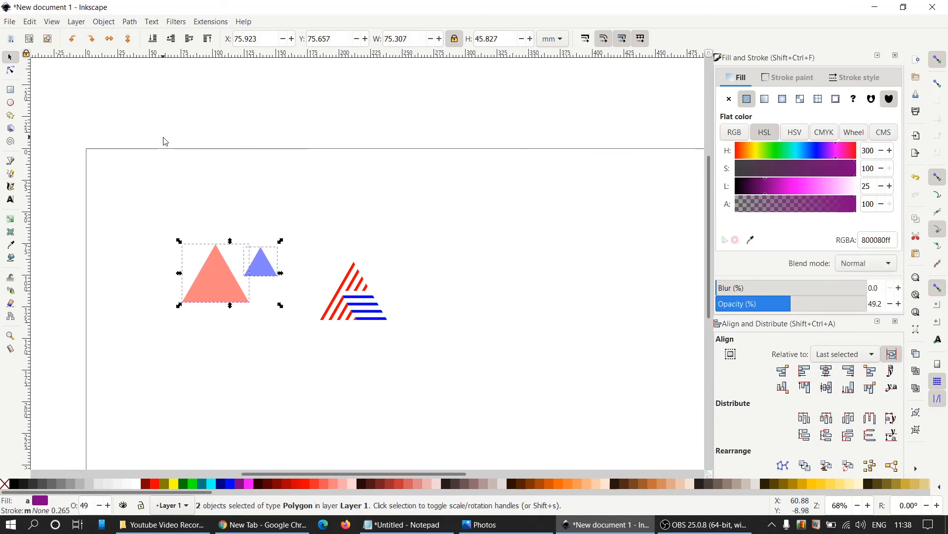
{"action": "key", "text": "Delete"}
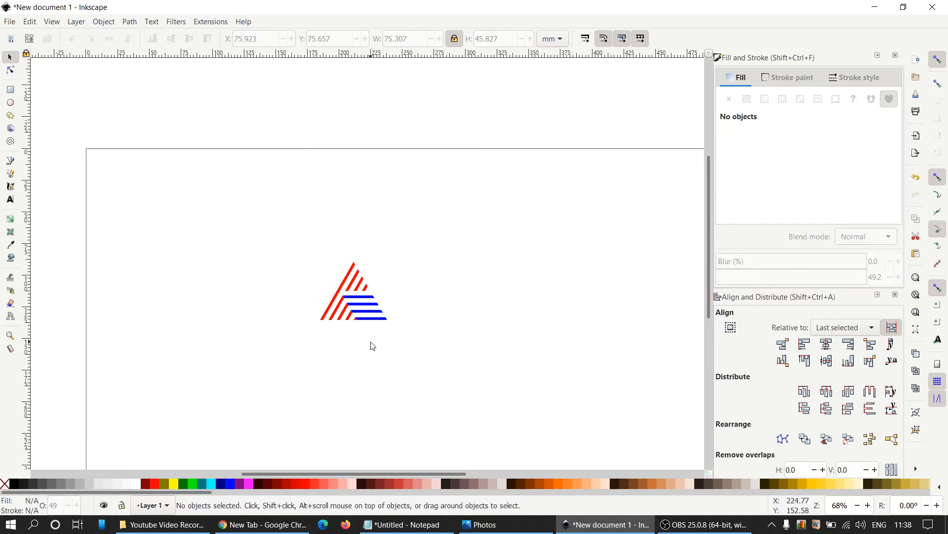
Rotate the grouped striped triangle counterclockwise until its longest red bar lies horizontally along the base
{"action": "scroll", "coordinate": [386, 345], "scroll_direction": "up", "scroll_amount": 4}
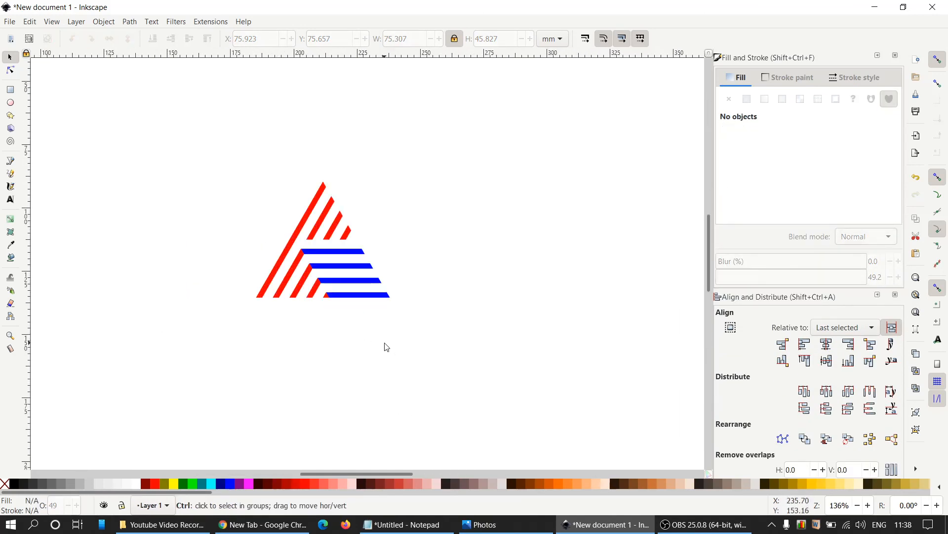
{"action": "scroll", "coordinate": [373, 387], "scroll_direction": "up", "scroll_amount": 4}
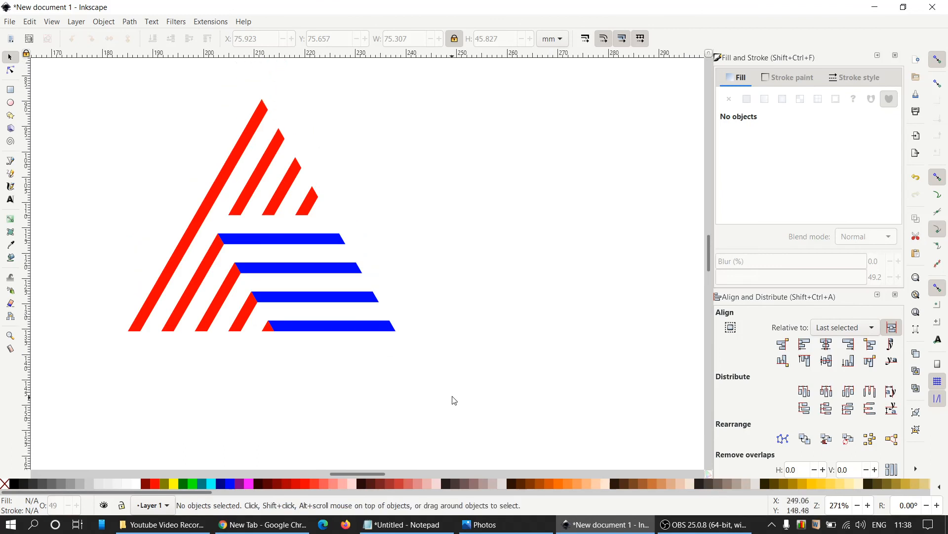
{"action": "left_click_drag", "start_coordinate": [467, 389], "coordinate": [87, 58]}
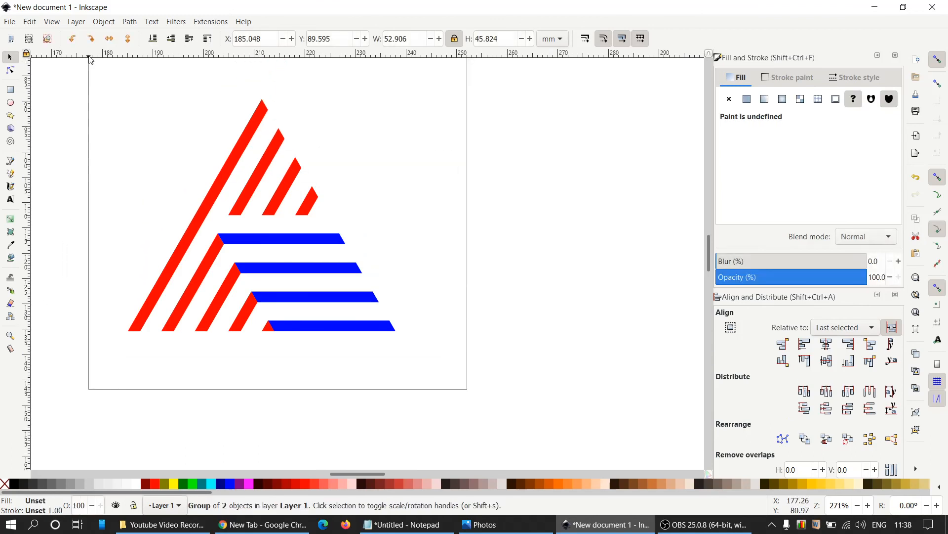
{"action": "left_click", "coordinate": [335, 275]}
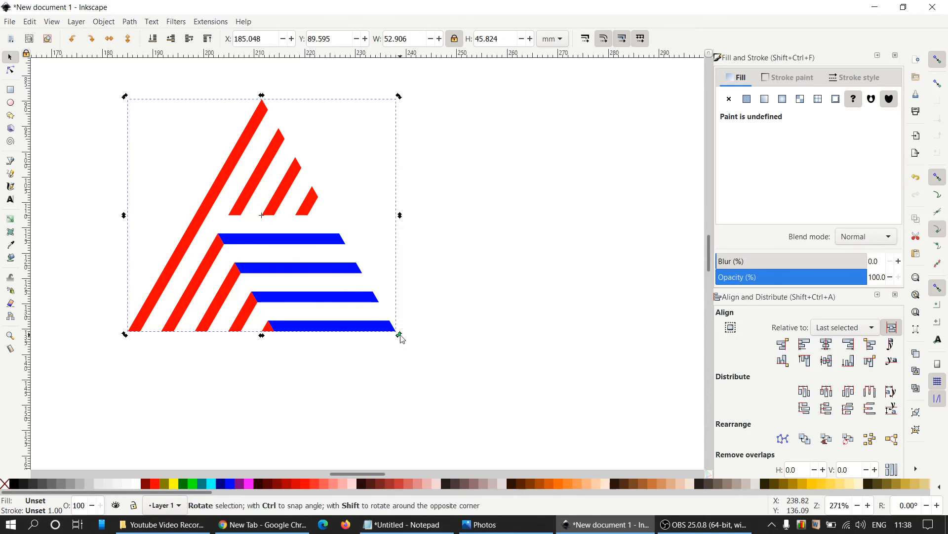
{"action": "left_click_drag", "start_coordinate": [401, 336], "coordinate": [289, 127]}
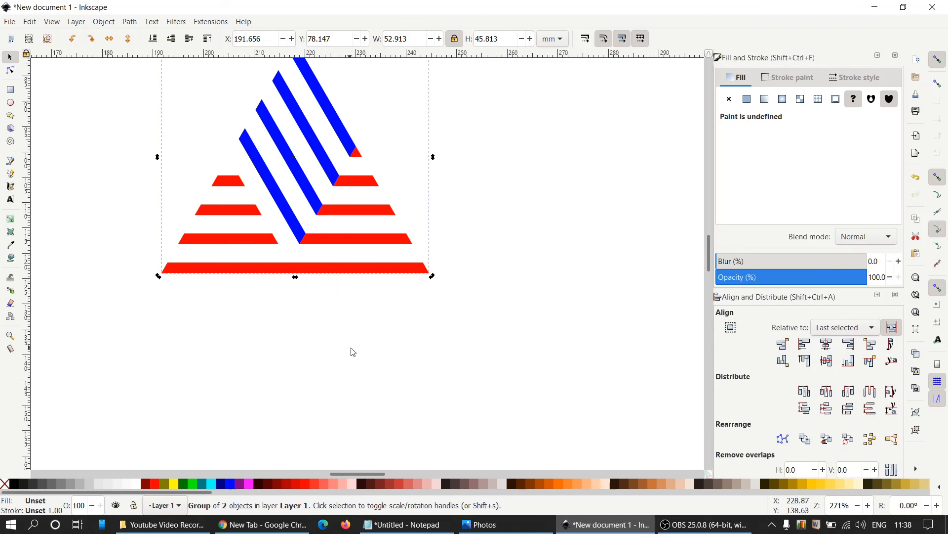
Duplicate the rotated striped triangle and move the copy to the right of the original
{"action": "key", "text": "ctrl"}
{"action": "scroll", "coordinate": [383, 345], "scroll_direction": "up", "scroll_amount": 1}
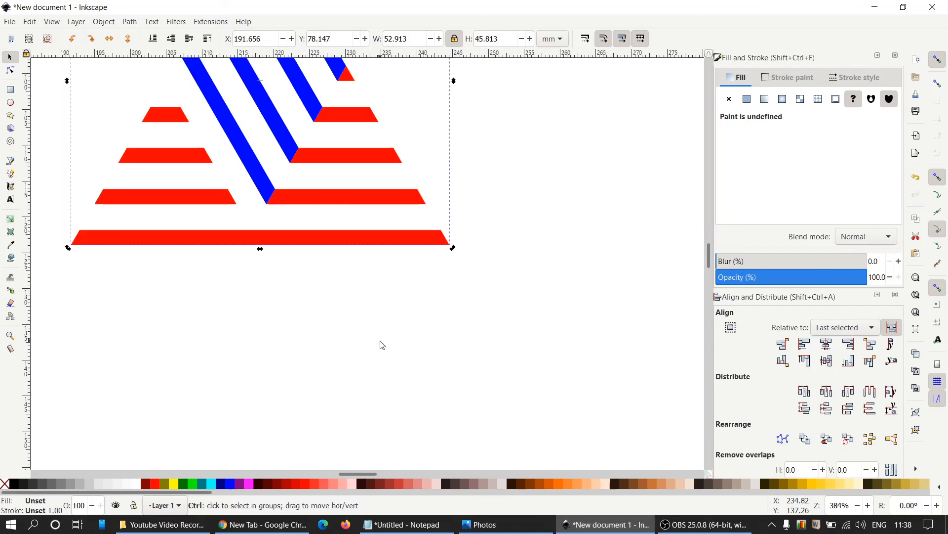
{"action": "scroll", "coordinate": [381, 343], "scroll_direction": "down", "scroll_amount": 3}
{"action": "left_click", "coordinate": [481, 279]}
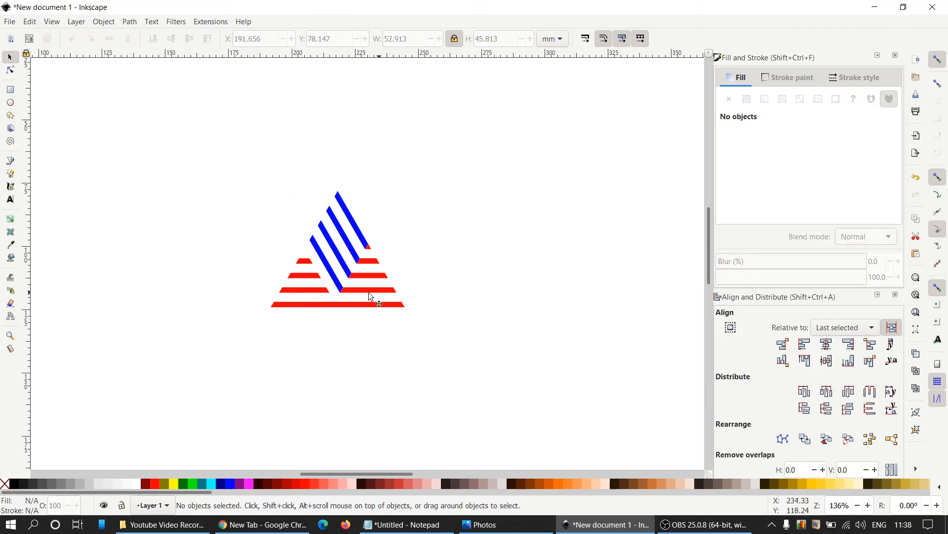
{"action": "left_click", "coordinate": [362, 292]}
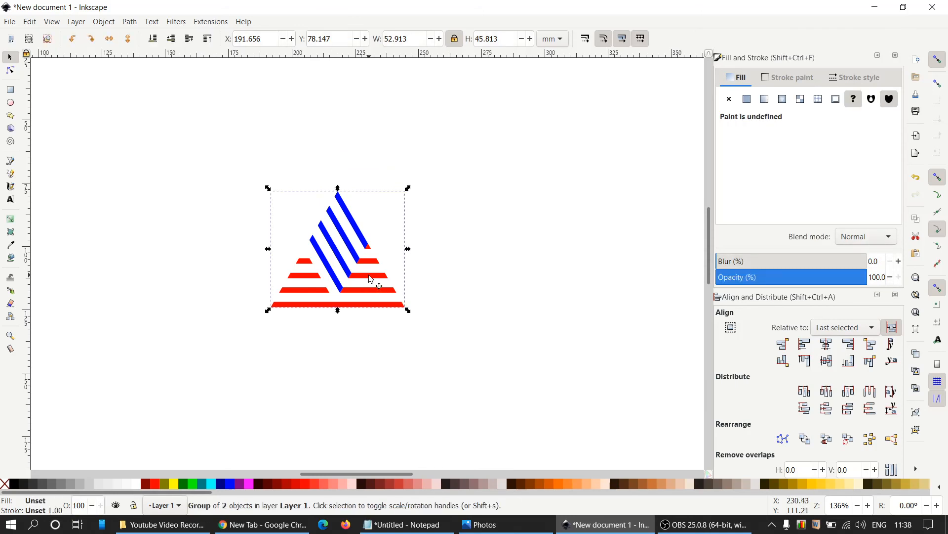
{"action": "right_click", "coordinate": [372, 280]}
{"action": "left_click", "coordinate": [417, 261]}
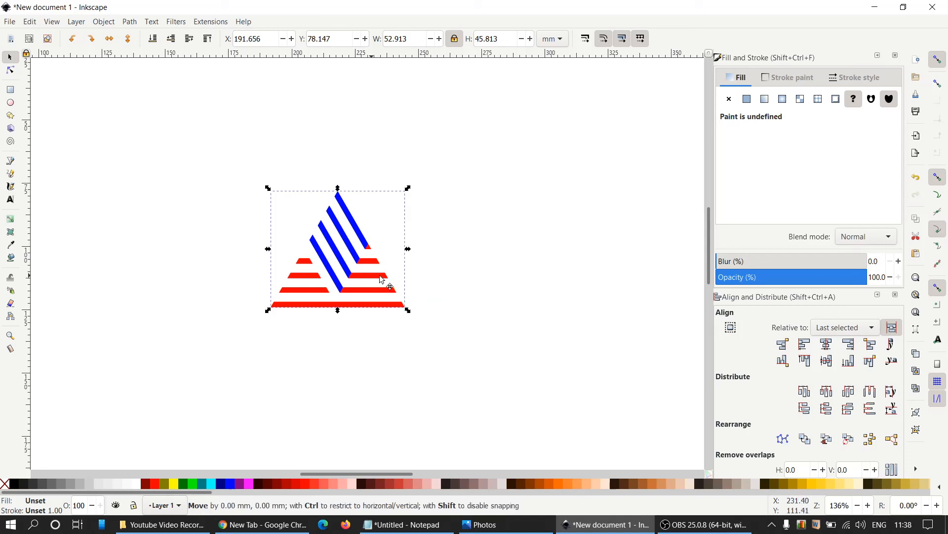
{"action": "left_click_drag", "start_coordinate": [369, 282], "coordinate": [444, 268]}
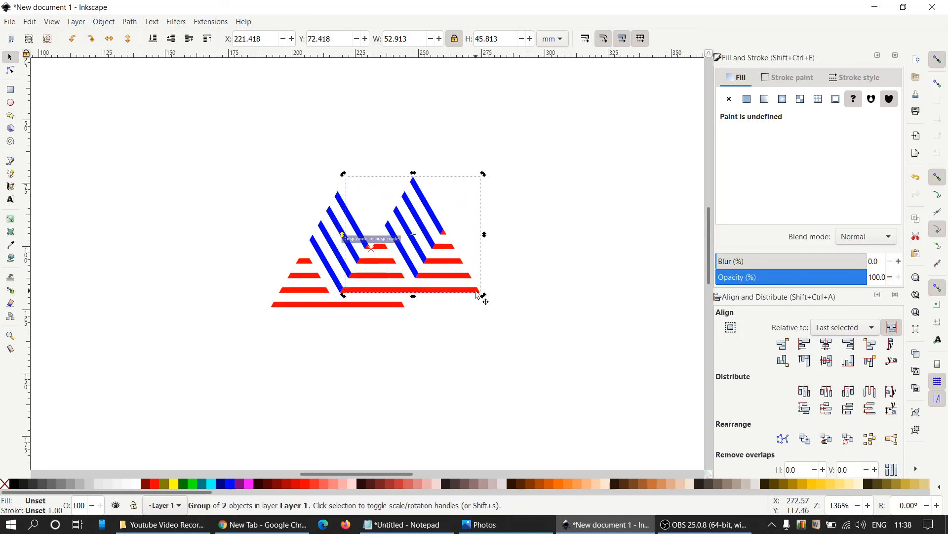
Rotate the copy counterclockwise until it points down, and snap it against the first triangle's right edge so their red bars join
{"action": "left_click", "coordinate": [483, 295]}
{"action": "left_click_drag", "start_coordinate": [484, 297], "coordinate": [495, 210]}
{"action": "left_click", "coordinate": [541, 245]}
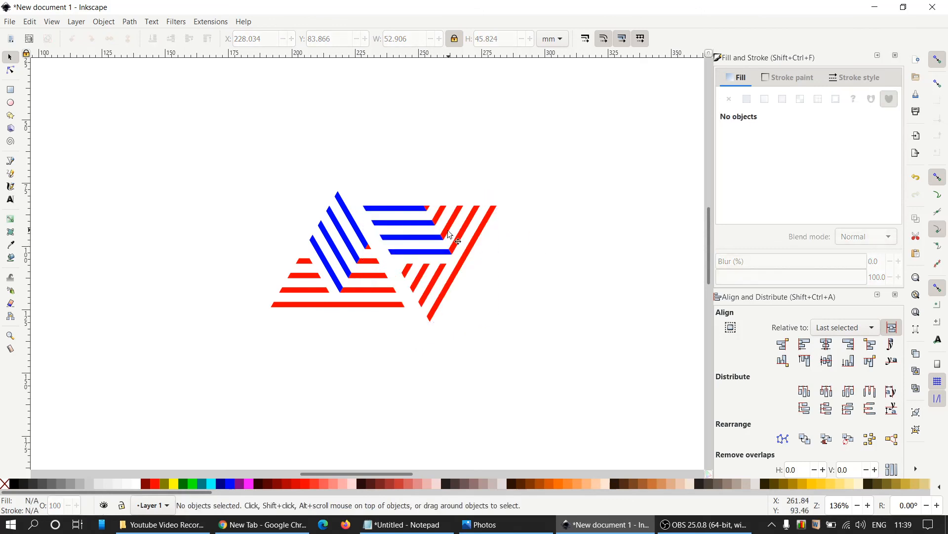
{"action": "left_click_drag", "start_coordinate": [434, 243], "coordinate": [409, 223]}
{"action": "left_click", "coordinate": [574, 271]}
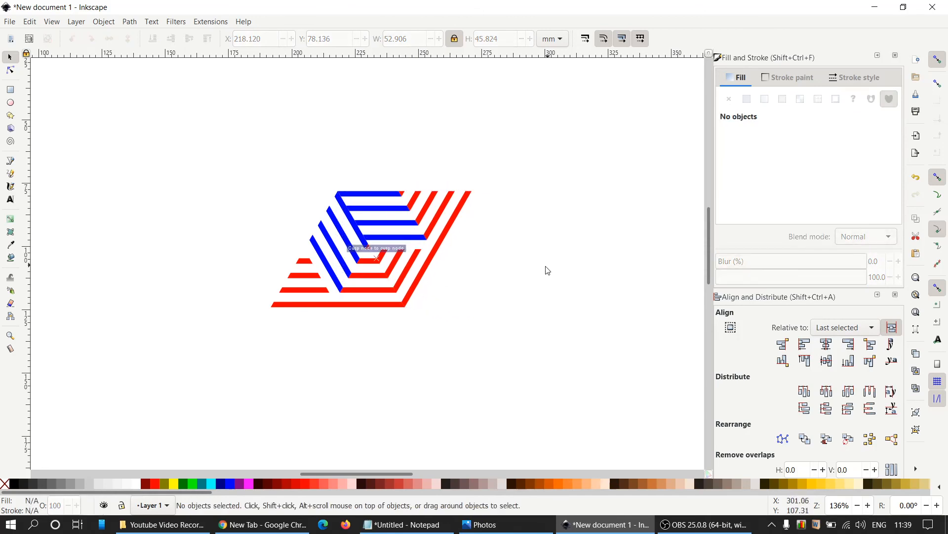
{"action": "right_click", "coordinate": [419, 260]}
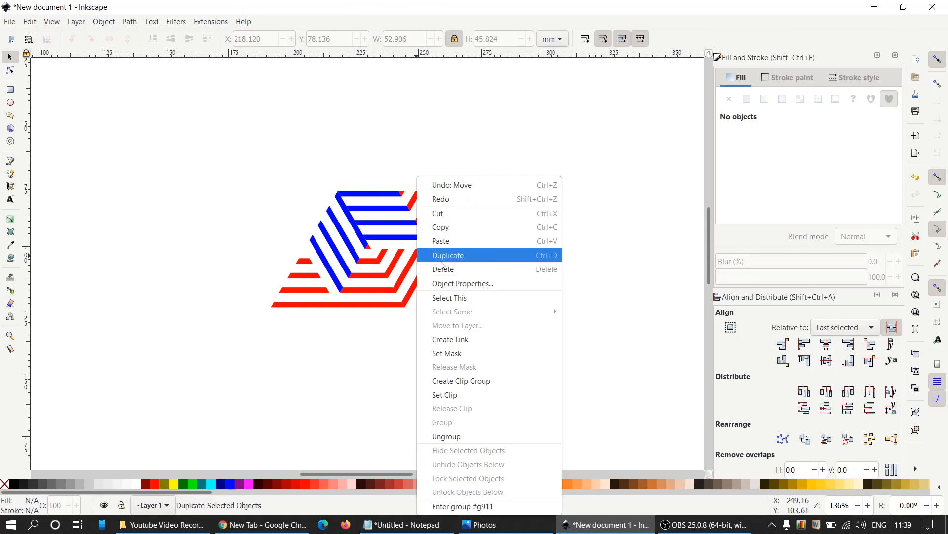
{"action": "left_click", "coordinate": [442, 265]}
{"action": "scroll", "coordinate": [490, 236], "scroll_direction": "up", "scroll_amount": 2}
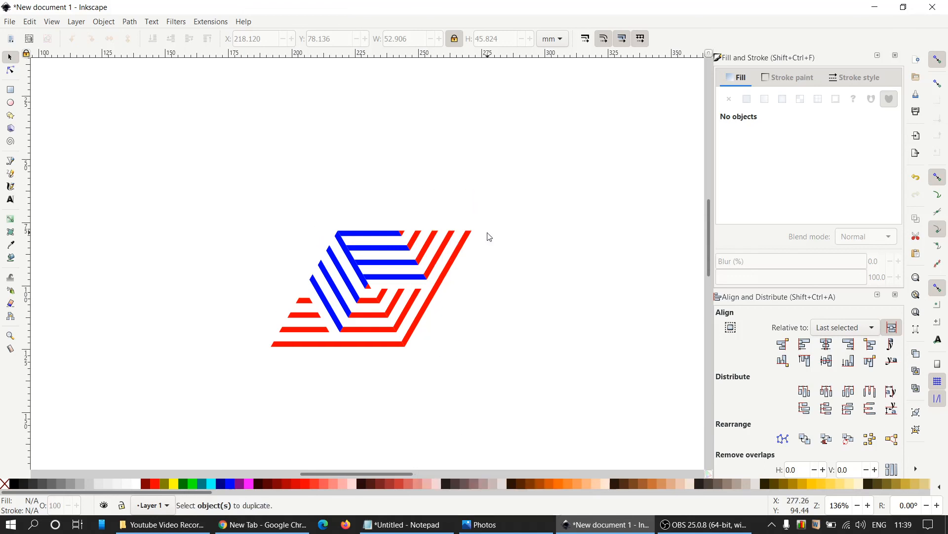
{"action": "left_click_drag", "start_coordinate": [450, 245], "coordinate": [485, 241]}
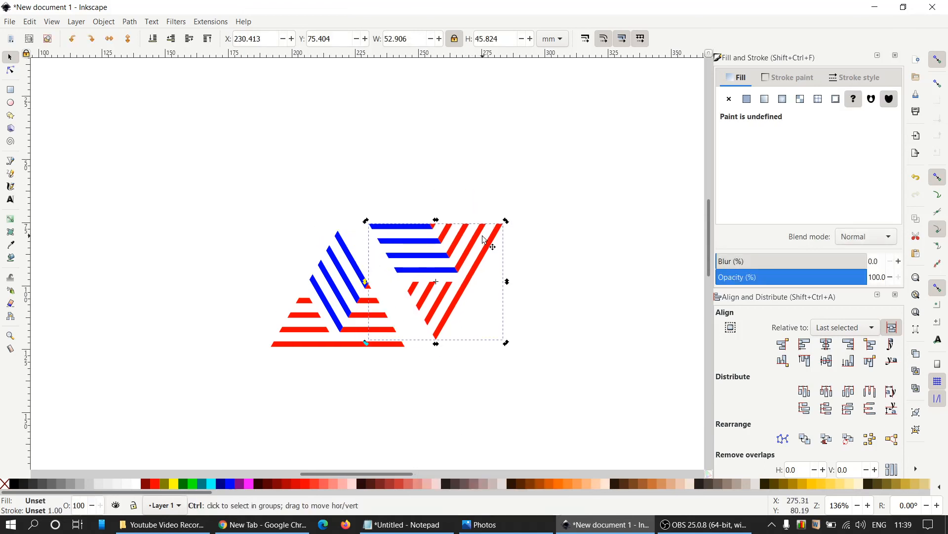
{"action": "key", "text": "ctrl+z"}
{"action": "left_click", "coordinate": [528, 245]}
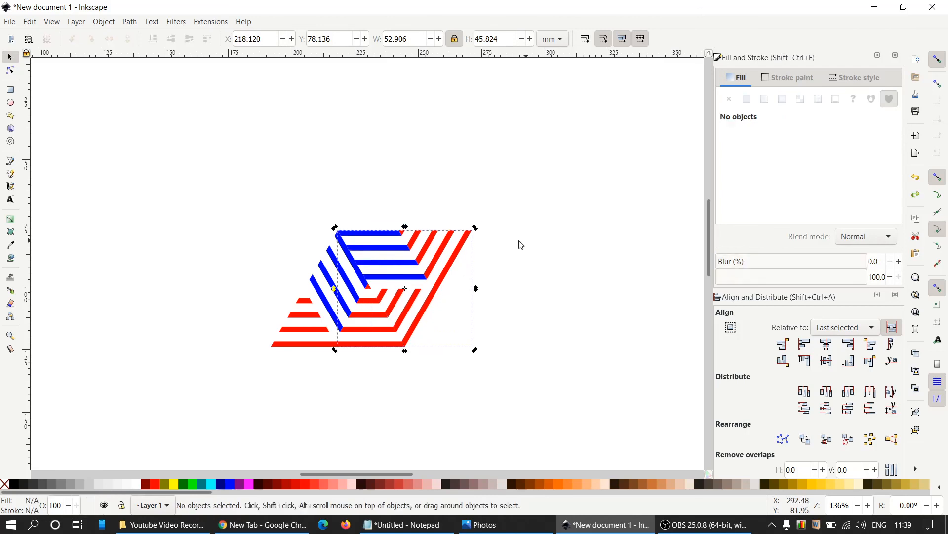
Duplicate the downward-pointing striped triangle and move the copy above and to the right of it
{"action": "left_click", "coordinate": [428, 247]}
{"action": "right_click", "coordinate": [428, 247]}
{"action": "left_click", "coordinate": [442, 252]}
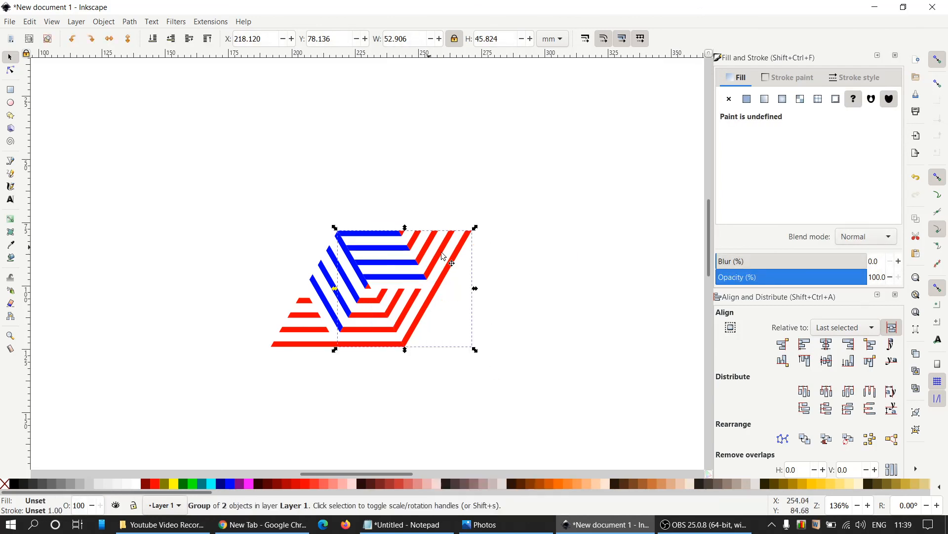
{"action": "left_click_drag", "start_coordinate": [439, 253], "coordinate": [508, 180]}
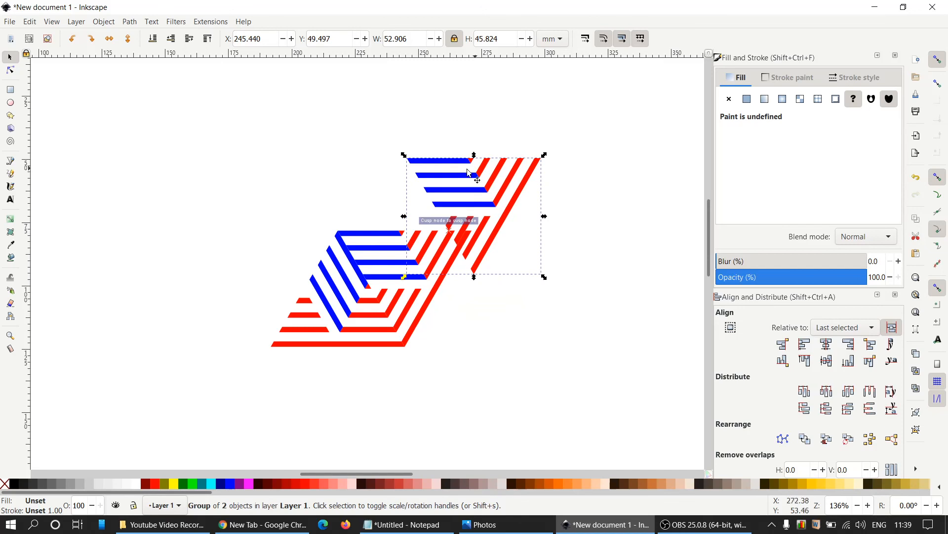
Rotate the third triangle by -60° and snap its base onto the top edge of the downward-pointing triangle
{"action": "left_click", "coordinate": [432, 173]}
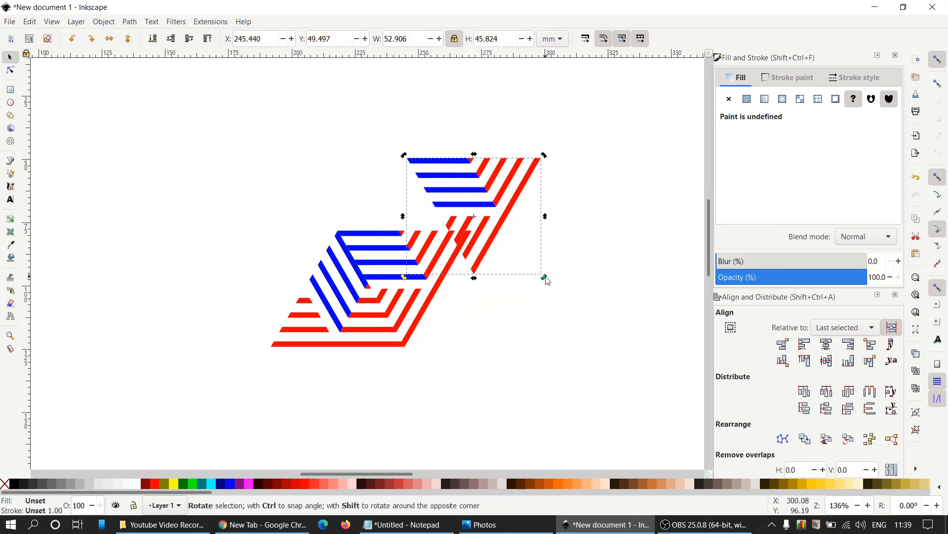
{"action": "left_click_drag", "start_coordinate": [546, 277], "coordinate": [552, 205]}
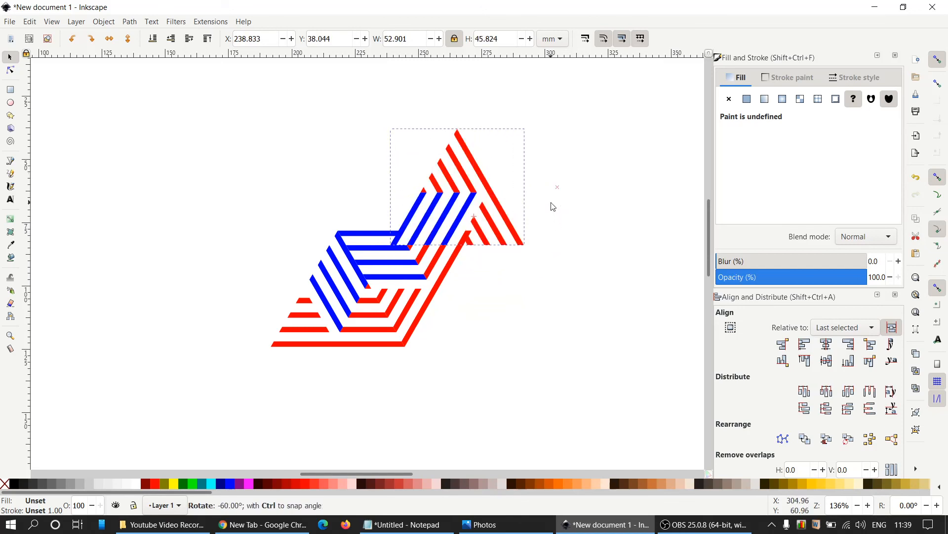
{"action": "left_click", "coordinate": [484, 205]}
{"action": "left_click_drag", "start_coordinate": [466, 183], "coordinate": [413, 159]}
{"action": "left_click", "coordinate": [492, 205]}
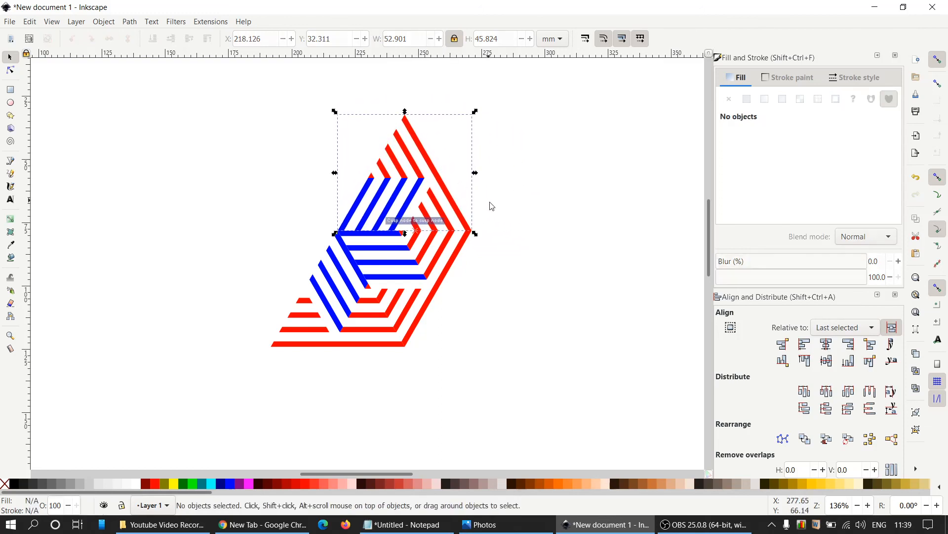
Group the three joined striped triangles into one half-hexagon object
{"action": "left_click_drag", "start_coordinate": [563, 384], "coordinate": [177, 82]}
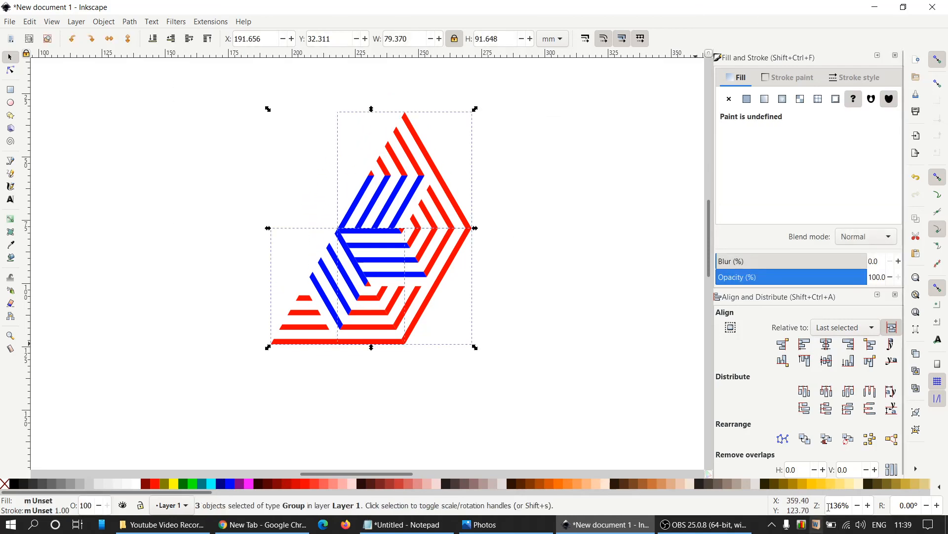
{"action": "left_click", "coordinate": [917, 413]}
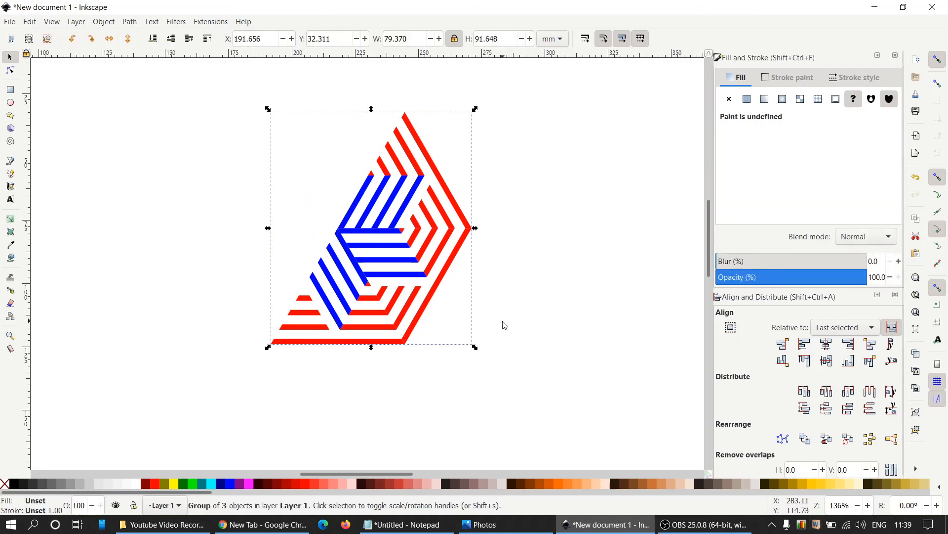
{"action": "left_click", "coordinate": [517, 312]}
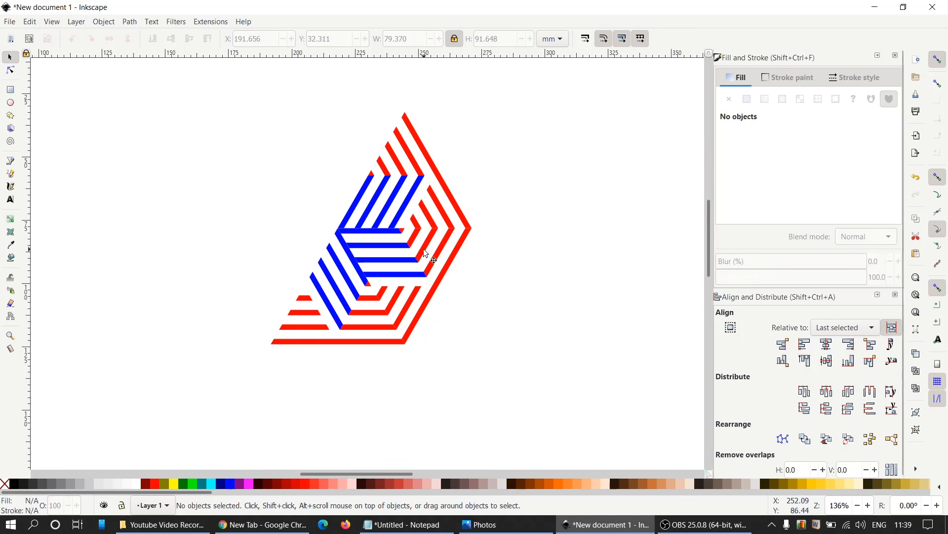
Duplicate the grouped half-hexagon and move the copy slightly to the right of the original
{"action": "left_click", "coordinate": [424, 250]}
{"action": "right_click", "coordinate": [422, 248]}
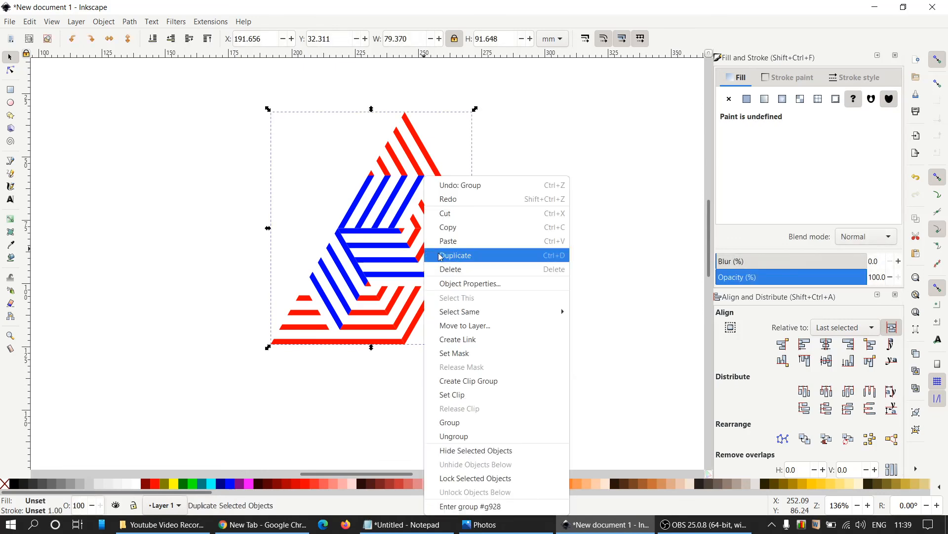
{"action": "left_click", "coordinate": [438, 253]}
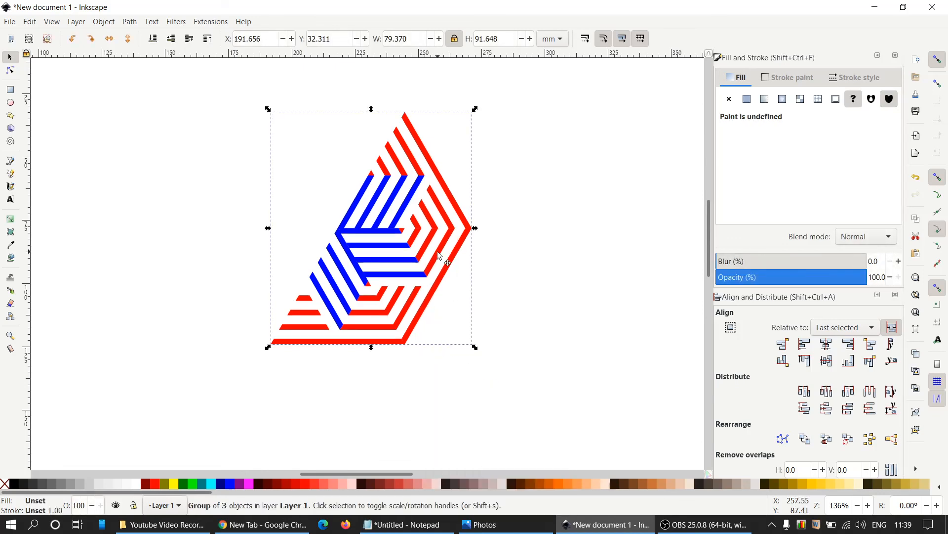
{"action": "left_click_drag", "start_coordinate": [438, 253], "coordinate": [465, 251]}
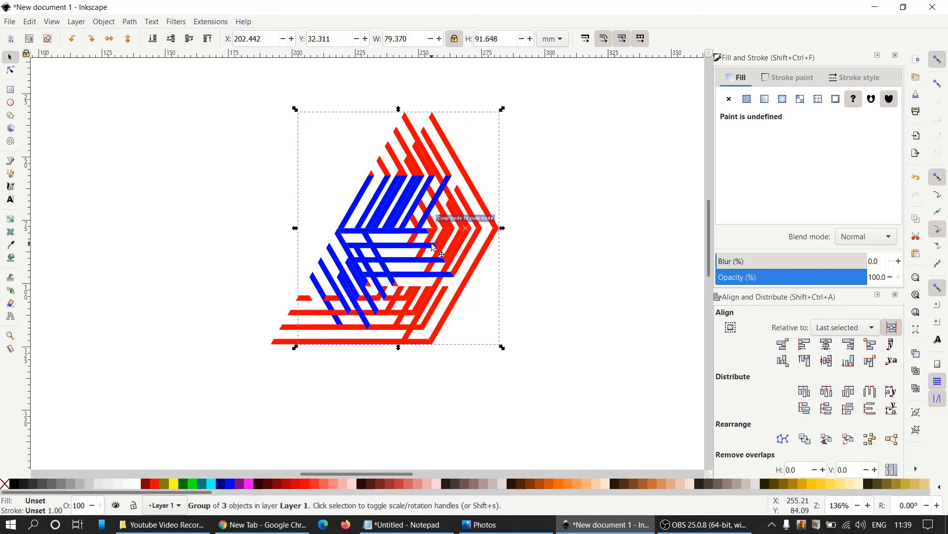
Flip the half-hexagon copy horizontally and vertically, and snap it against the original's left side to complete the hexagon
{"action": "left_click", "coordinate": [110, 43]}
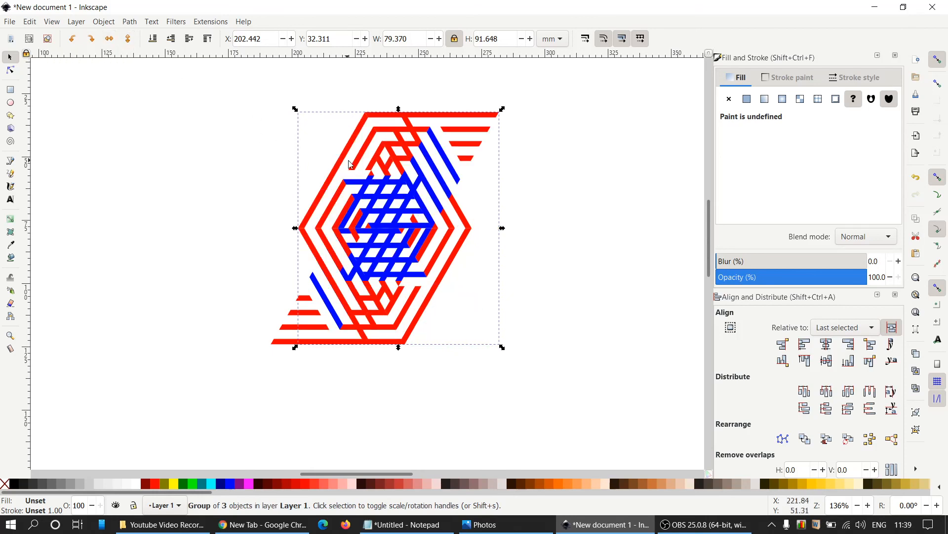
{"action": "left_click_drag", "start_coordinate": [350, 164], "coordinate": [242, 151]}
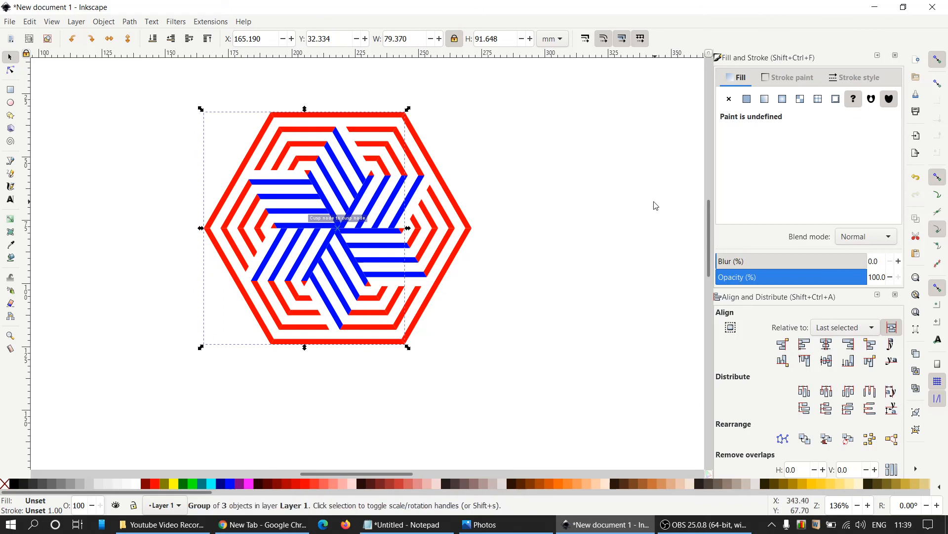
{"action": "left_click", "coordinate": [653, 202]}
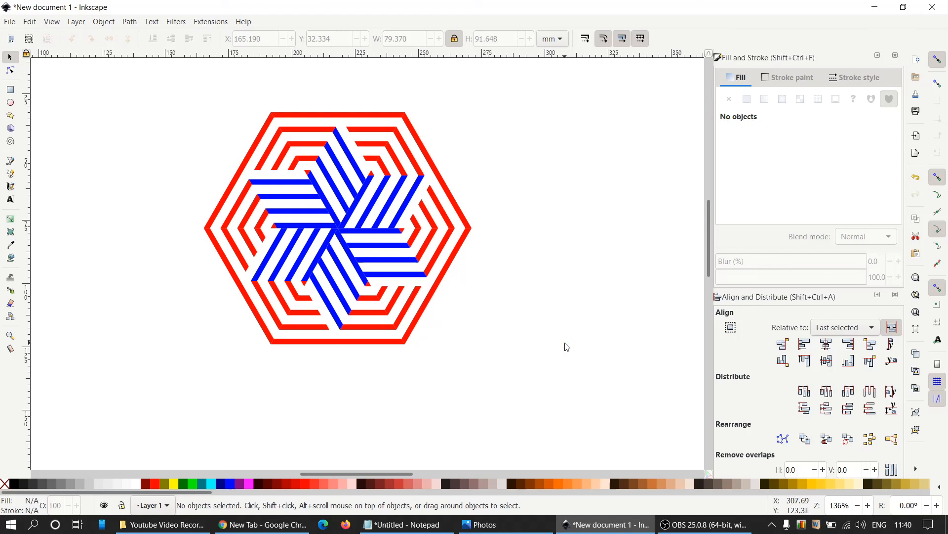
Group the two half-hexagons into one hexagon object and deselect it
{"action": "mouse_move", "coordinate": [594, 402]}
{"action": "left_mouse_down"}
{"action": "mouse_move", "coordinate": [440, 415]}
{"action": "mouse_move", "coordinate": [28, 206]}
{"action": "mouse_move", "coordinate": [30, 69]}
{"action": "left_mouse_up"}
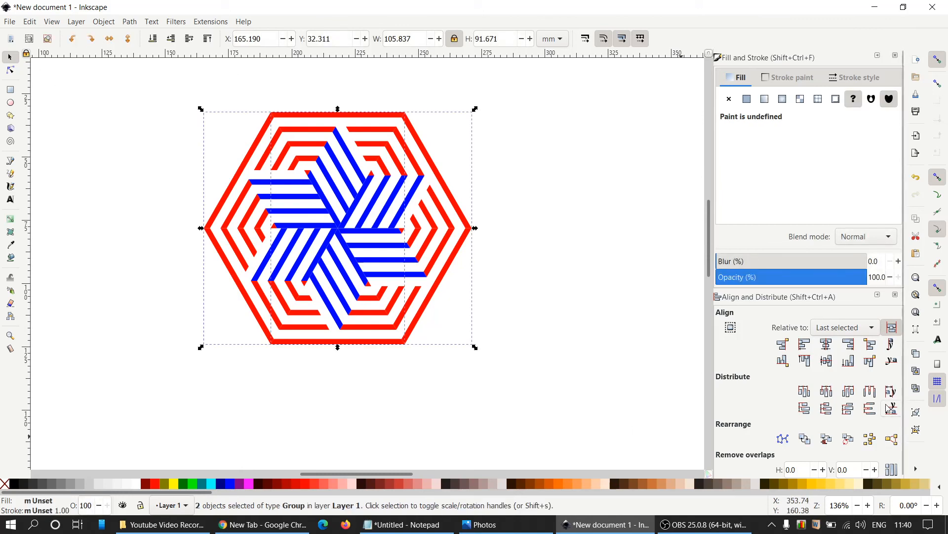
{"action": "left_click", "coordinate": [916, 412]}
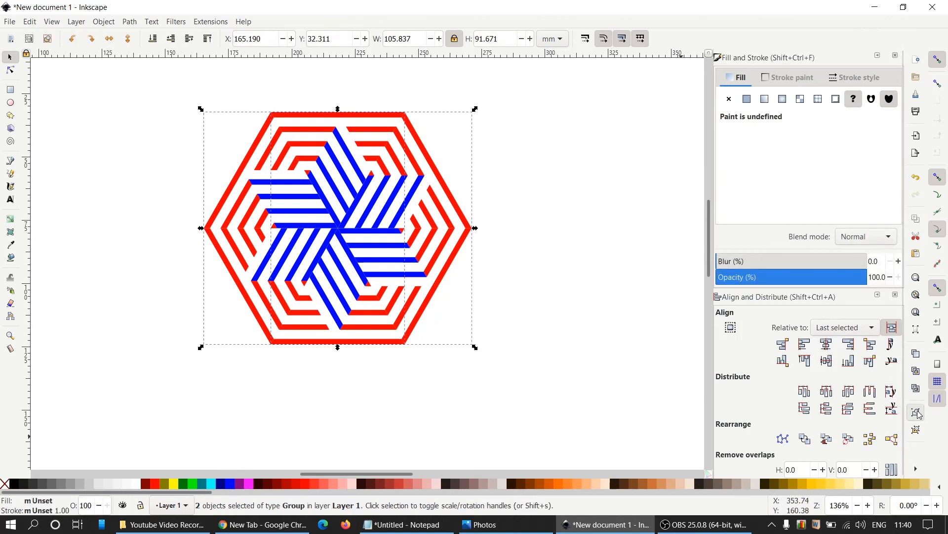
{"action": "left_click", "coordinate": [626, 309]}
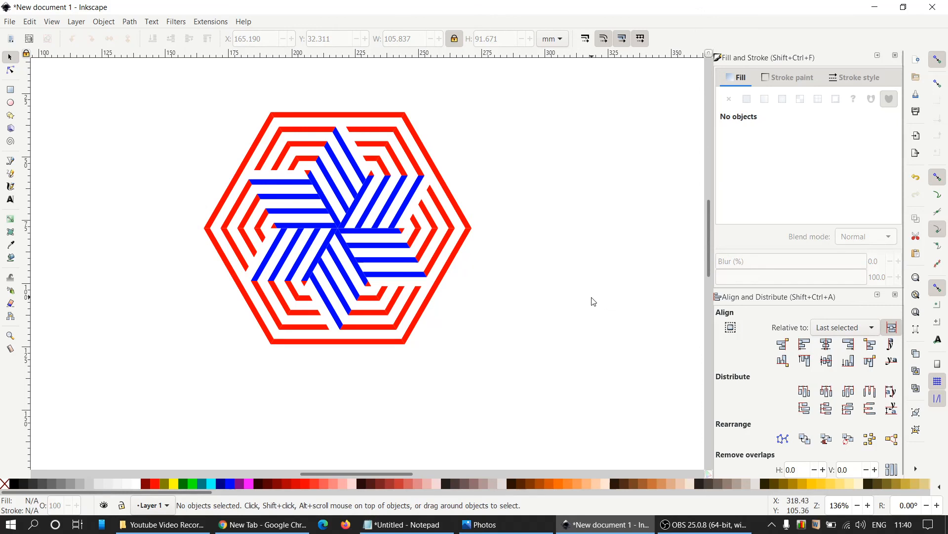